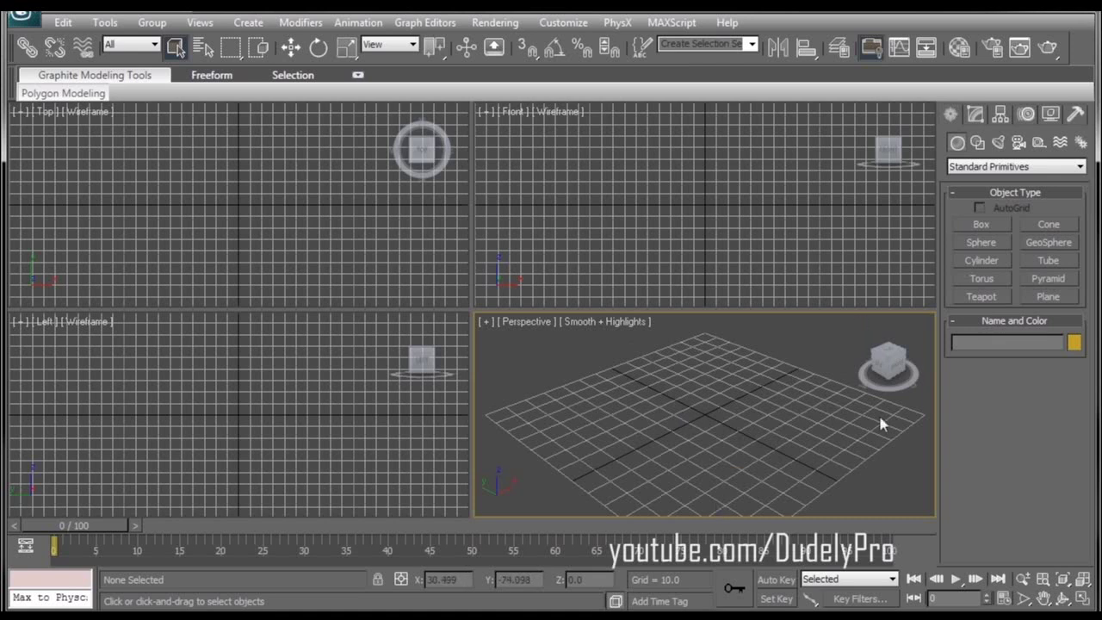
- Draw a plane about 241 long and 209 wide on the grid in the maximized Perspective view
{"action": "left_click", "coordinate": [1081, 599]}
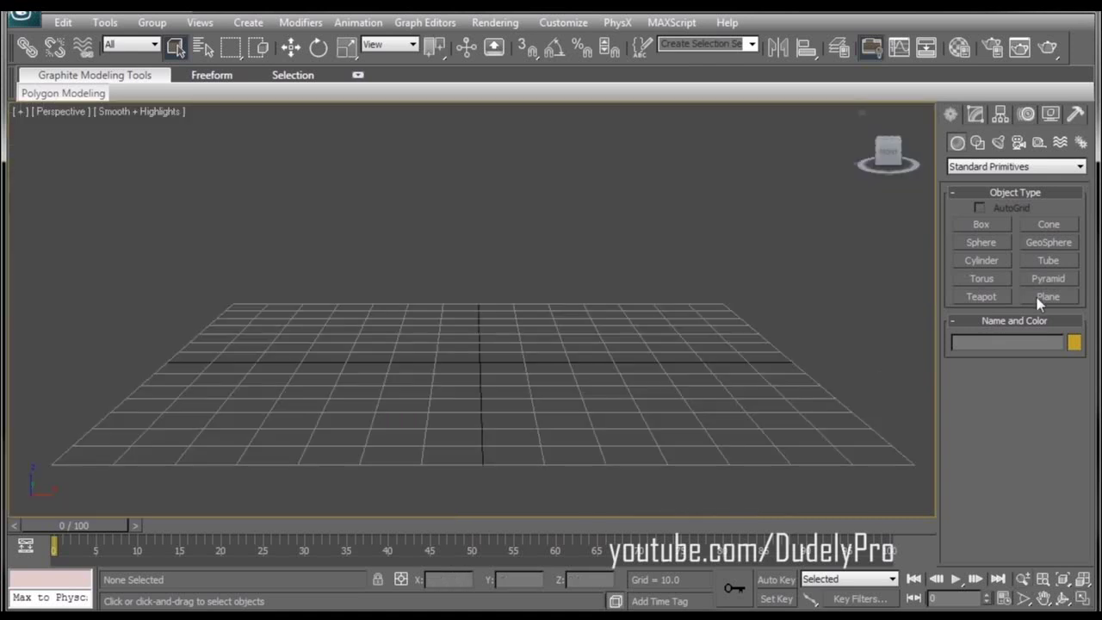
{"action": "left_click", "coordinate": [1048, 296]}
{"action": "mouse_move", "coordinate": [137, 258]}
{"action": "left_mouse_down"}
{"action": "mouse_move", "coordinate": [160, 254]}
{"action": "mouse_move", "coordinate": [849, 548]}
{"action": "mouse_move", "coordinate": [1083, 502]}
{"action": "left_mouse_up"}
{"action": "left_click_drag", "start_coordinate": [704, 315], "coordinate": [645, 300]}
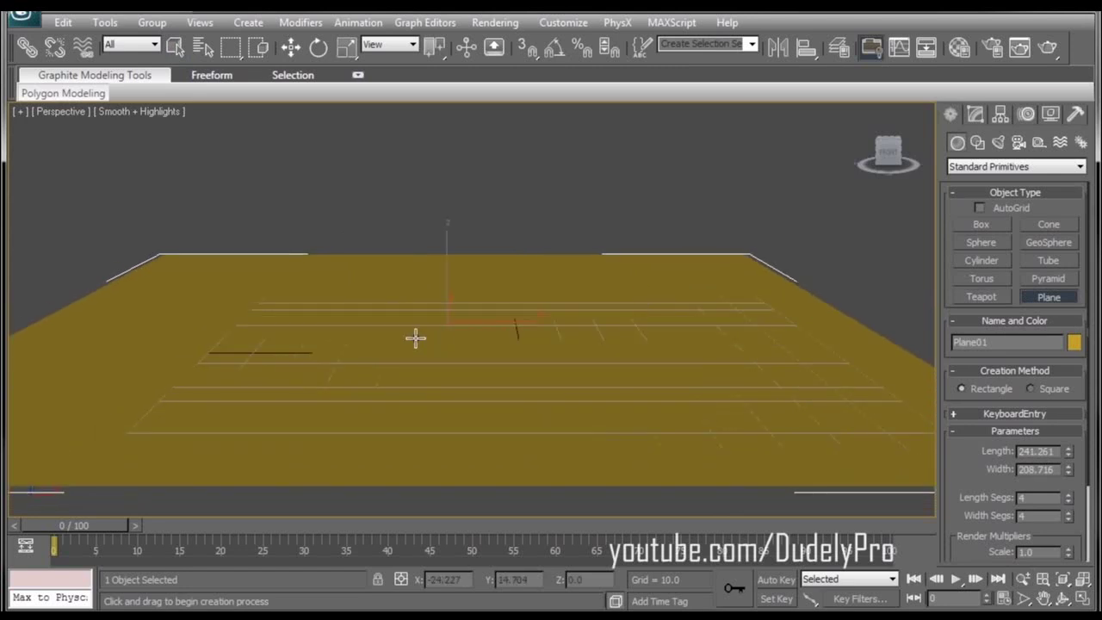
- Move the plane to the origin by zeroing its X and Y positions, and frame it in the view
{"action": "key", "text": "w"}
{"action": "right_click", "coordinate": [479, 580]}
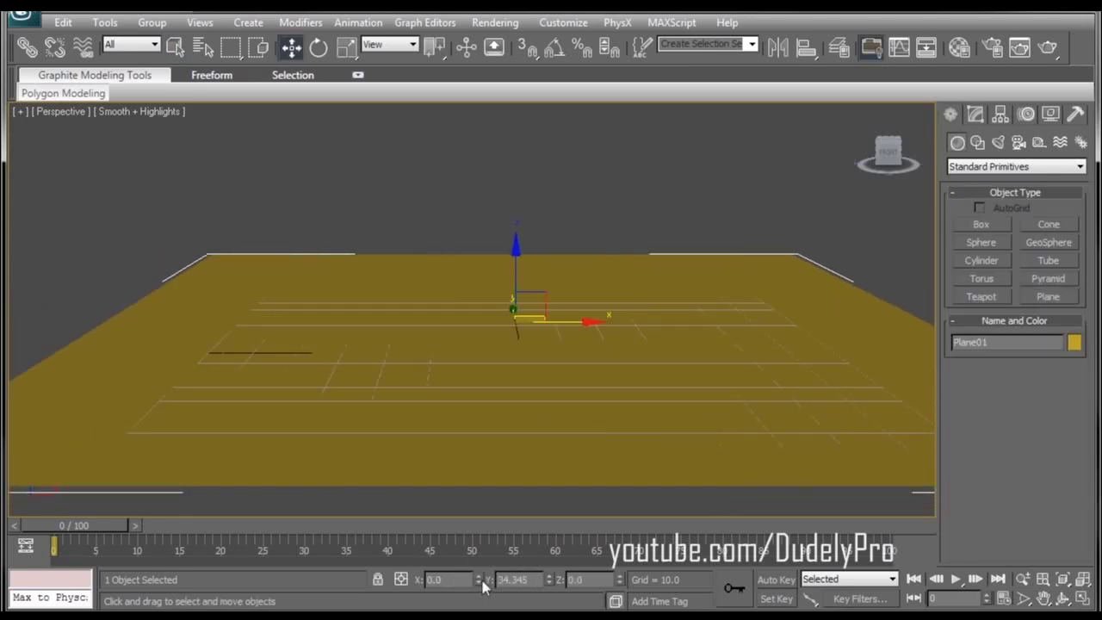
{"action": "right_click", "coordinate": [552, 580]}
{"action": "mouse_move", "coordinate": [517, 343]}
{"action": "middle_mouse_down", "text": "alt"}
{"action": "mouse_move", "coordinate": [508, 312]}
{"action": "mouse_move", "coordinate": [457, 347]}
{"action": "mouse_move", "coordinate": [516, 371]}
{"action": "mouse_move", "coordinate": [528, 341]}
{"action": "middle_mouse_up", "text": "alt"}
{"action": "key", "text": "z"}
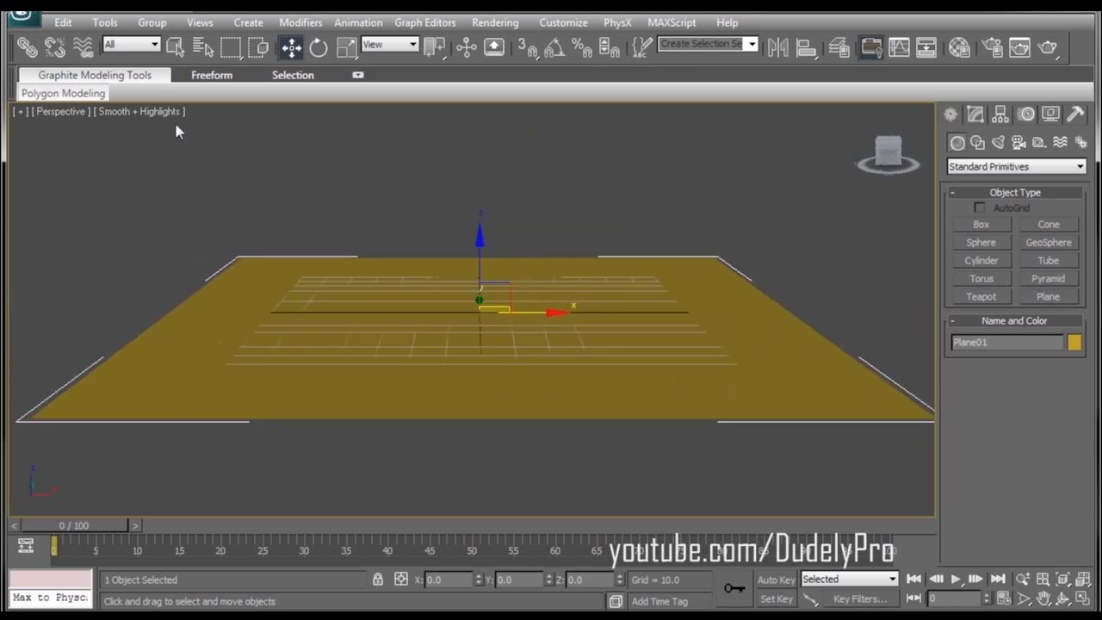
- Turn on Edged Faces display in the Perspective view
{"action": "left_click", "coordinate": [163, 119]}
{"action": "left_click", "coordinate": [214, 212]}
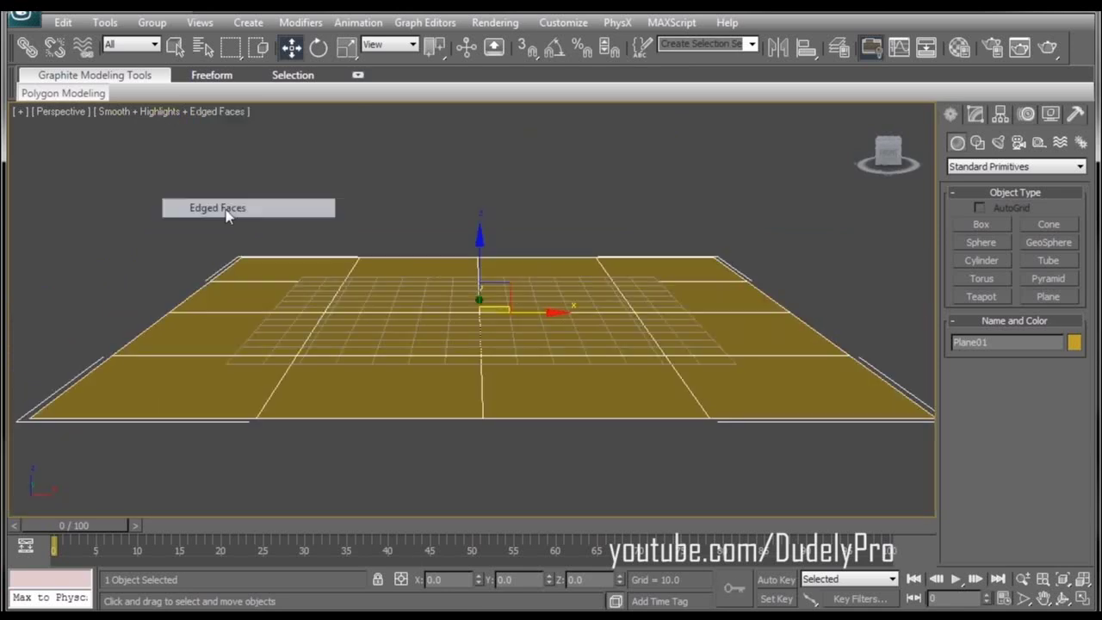
{"action": "middle_click_drag", "start_coordinate": [409, 261], "coordinate": [448, 284]}
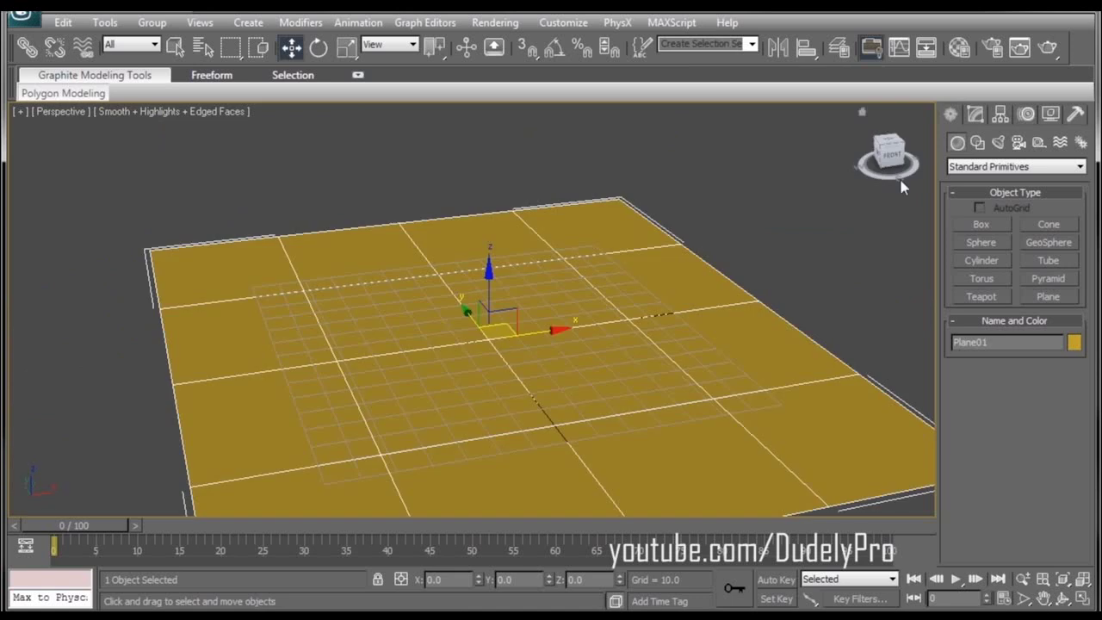
- Lengthen the plane to about 596 and set its length segments to 24
{"action": "left_click", "coordinate": [976, 116]}
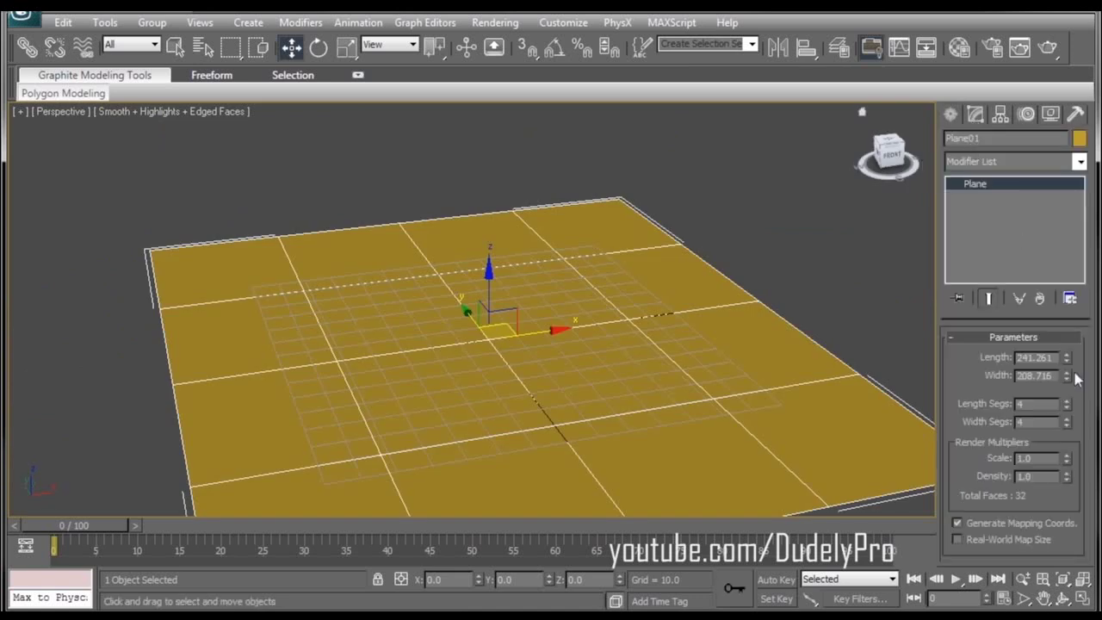
{"action": "left_click_drag", "start_coordinate": [1068, 365], "coordinate": [1060, 250]}
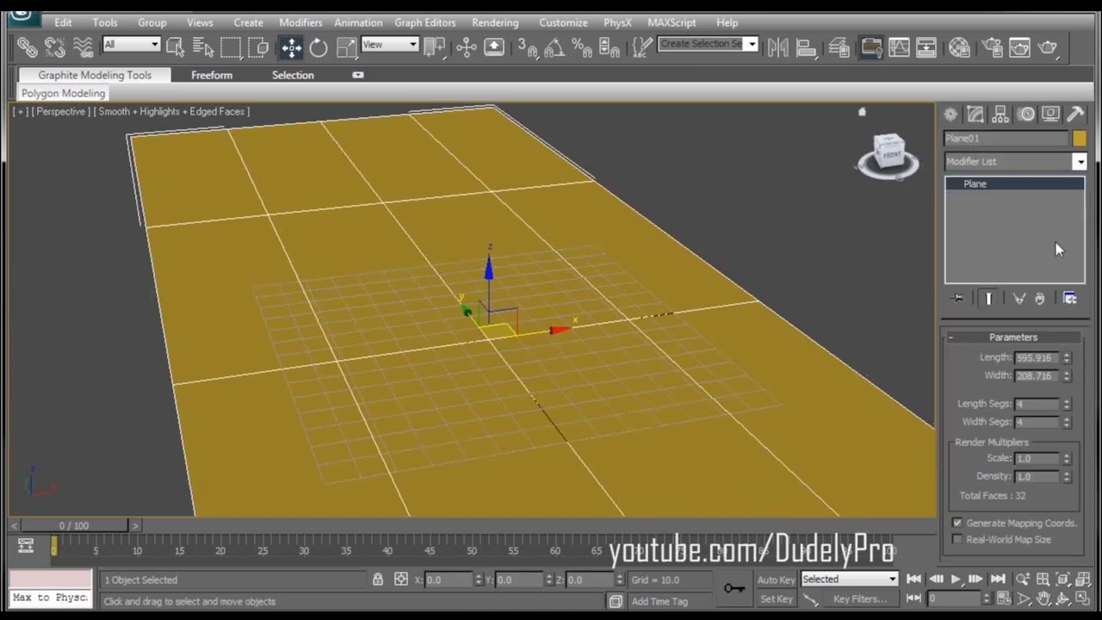
{"action": "scroll", "coordinate": [706, 365], "scroll_direction": "down", "scroll_amount": 2}
{"action": "middle_click_drag", "start_coordinate": [706, 366], "coordinate": [716, 353], "text": "alt"}
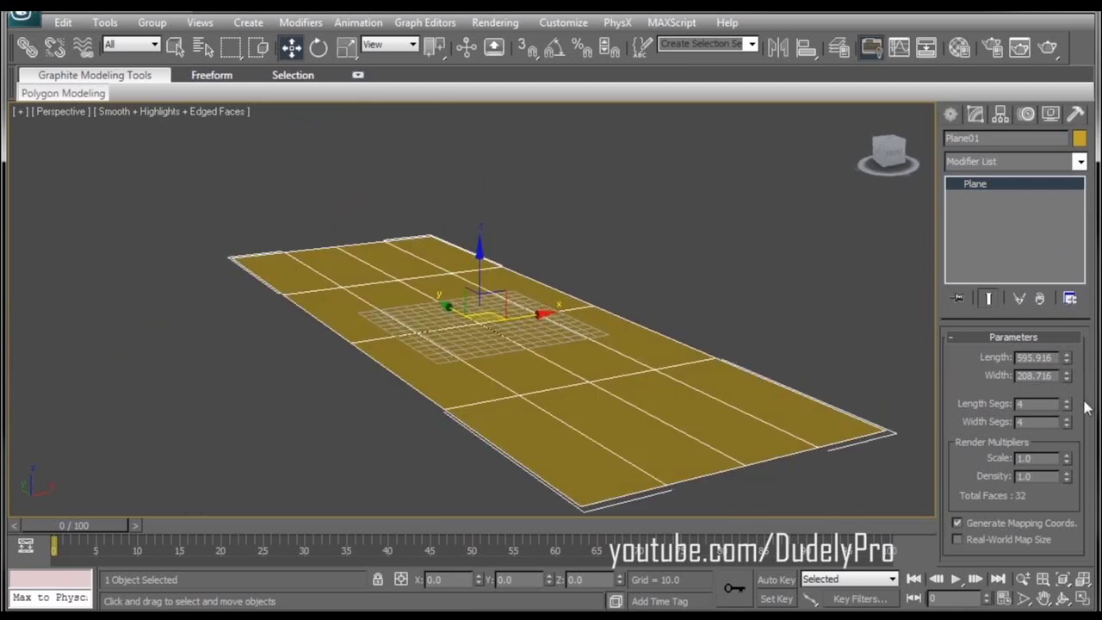
{"action": "left_click_drag", "start_coordinate": [1068, 406], "coordinate": [1036, 26]}
{"action": "scroll", "coordinate": [622, 309], "scroll_direction": "down", "scroll_amount": 2}
{"action": "middle_click_drag", "start_coordinate": [622, 308], "coordinate": [630, 315], "text": "alt"}
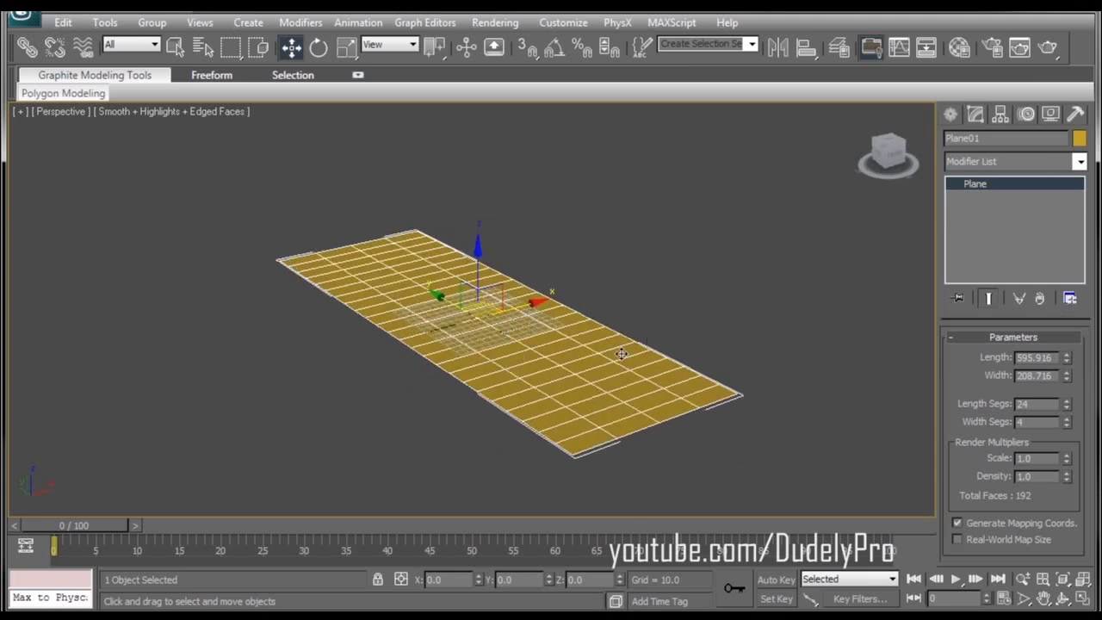
- Add a Bend modifier to the plane with angle 102.5 and direction 90 on the Y axis
{"action": "left_click", "coordinate": [1081, 165]}
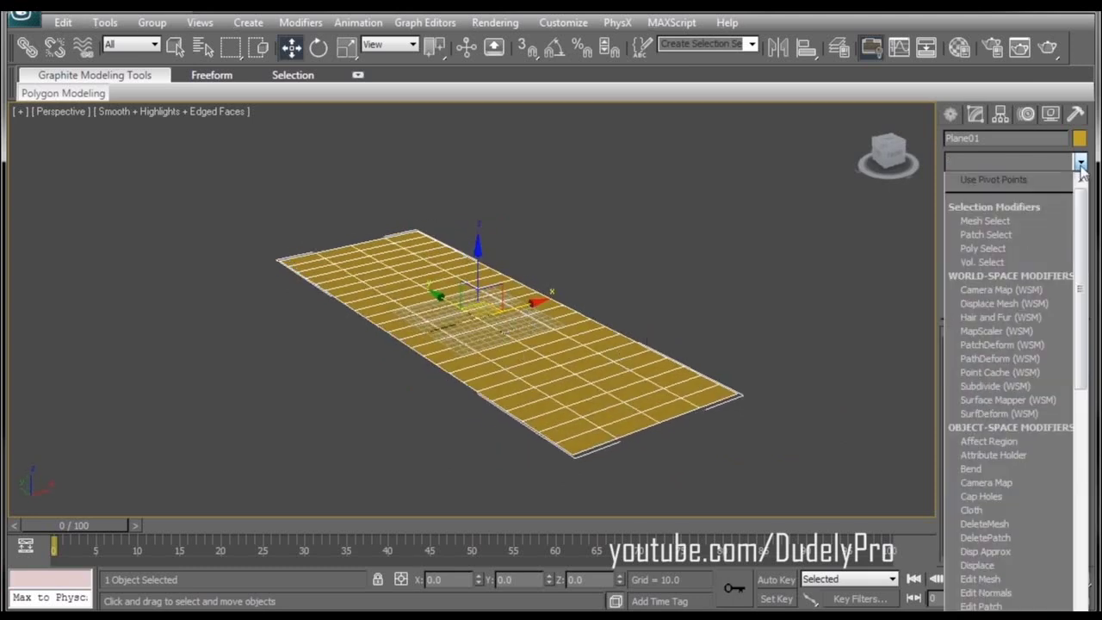
{"action": "left_click", "coordinate": [972, 470]}
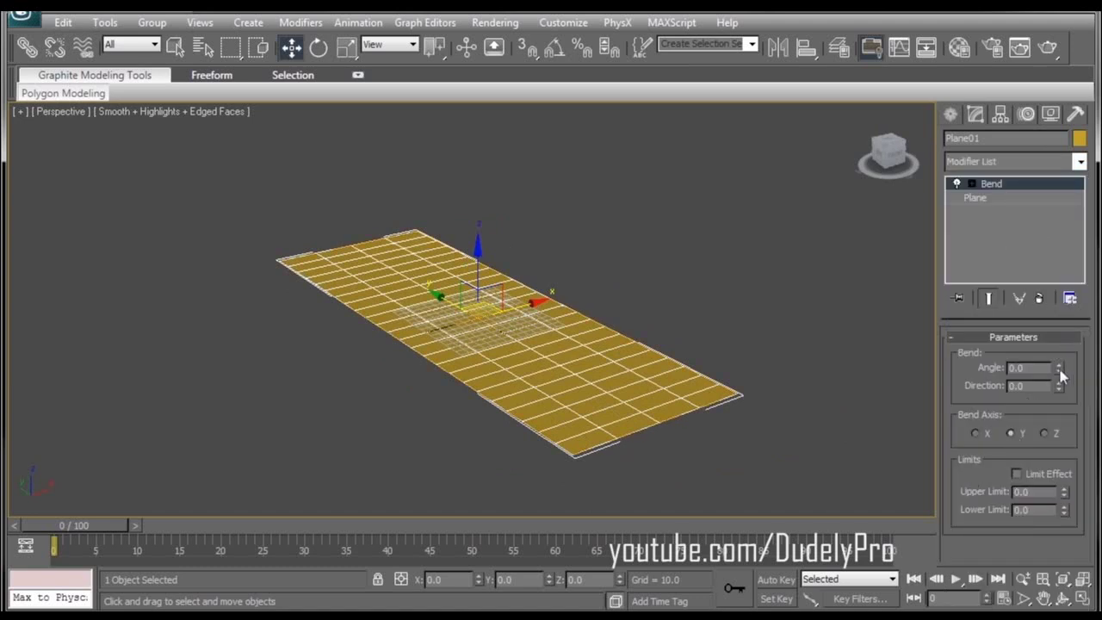
{"action": "left_click_drag", "start_coordinate": [1061, 366], "coordinate": [1050, 232]}
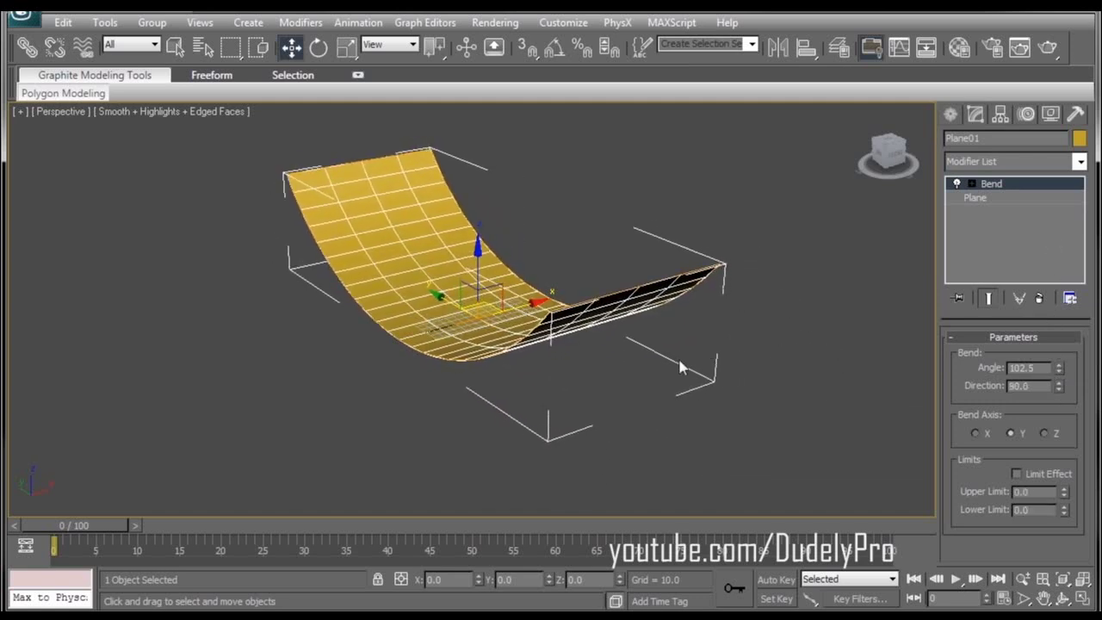
{"action": "middle_click_drag", "start_coordinate": [681, 368], "coordinate": [745, 351], "text": "alt"}
{"action": "double_click", "coordinate": [1032, 388]}
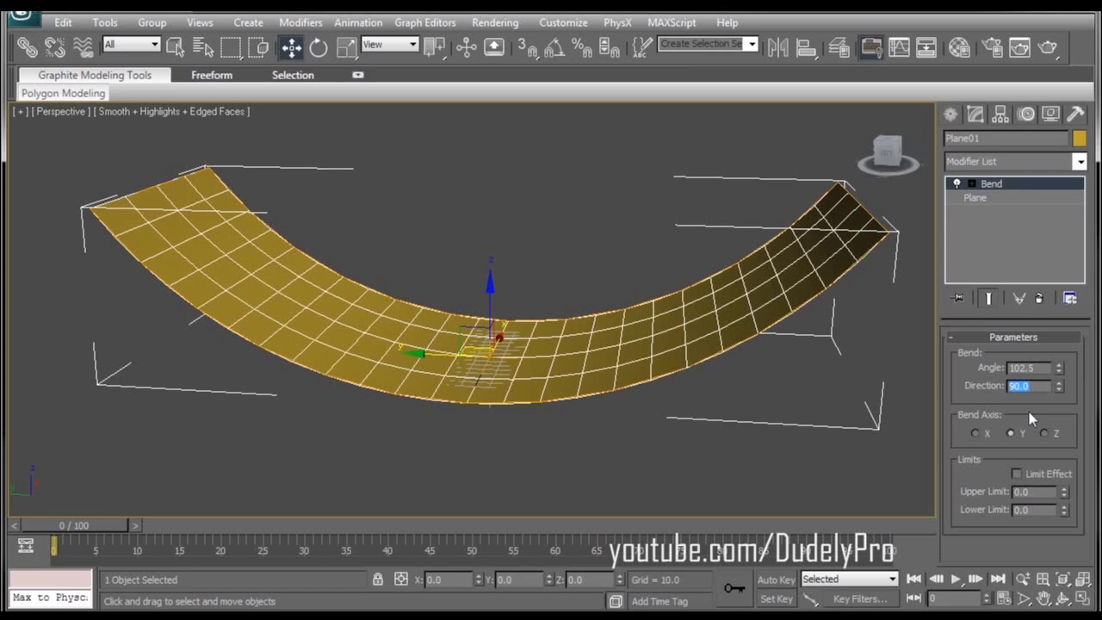
- Limit the bend's effect with an upper limit of about 339.7, leaving the front half of the plane flat
{"action": "left_click", "coordinate": [1017, 475]}
{"action": "left_click_drag", "start_coordinate": [1062, 488], "coordinate": [938, 370]}
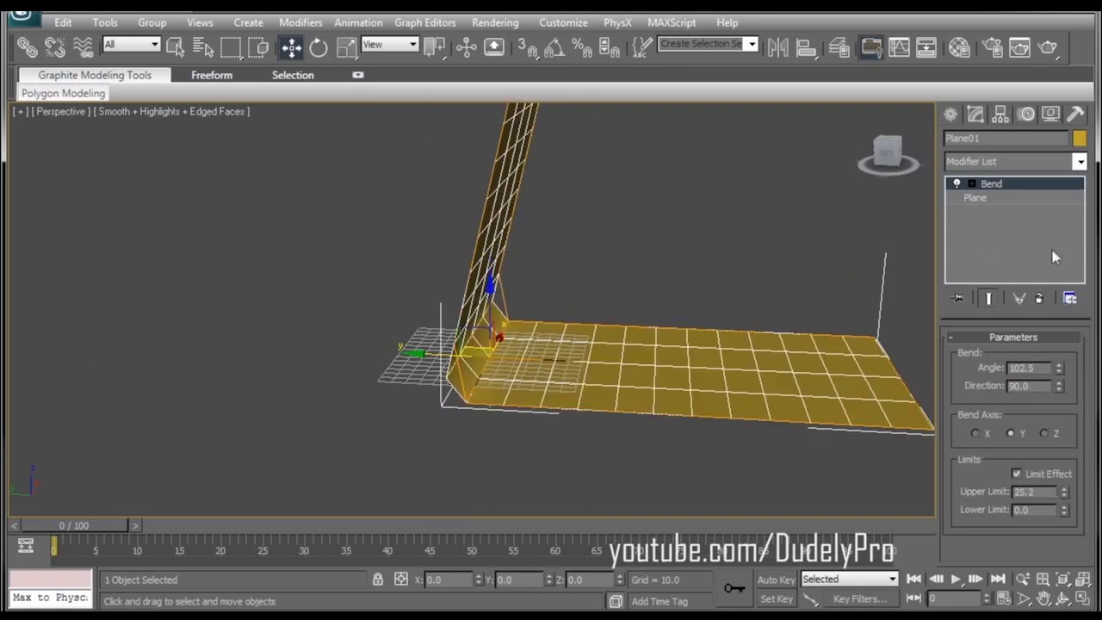
{"action": "left_click_drag", "start_coordinate": [1064, 490], "coordinate": [991, 380]}
{"action": "middle_click_drag", "start_coordinate": [586, 327], "coordinate": [474, 419]}
{"action": "scroll", "coordinate": [485, 396], "scroll_direction": "down", "scroll_amount": 2}
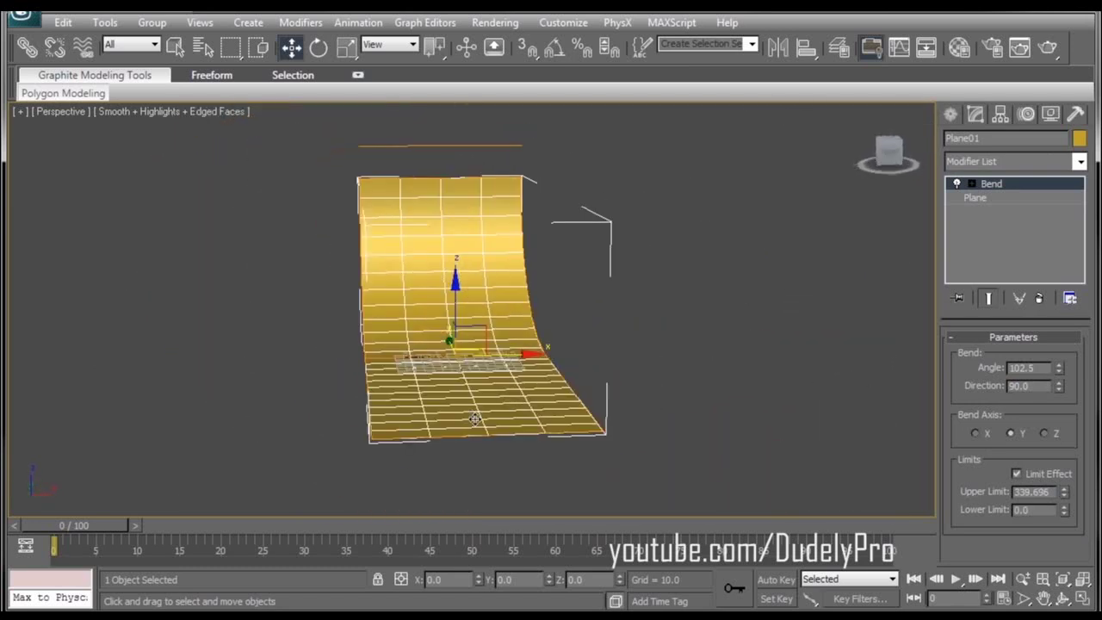
- Scale the bent plane to about 413% in X, 142% in Y and 154% in Z as a wide backdrop
{"action": "scroll", "coordinate": [459, 252], "scroll_direction": "up", "scroll_amount": 3}
{"action": "middle_click_drag", "start_coordinate": [419, 377], "coordinate": [416, 333]}
{"action": "left_click", "coordinate": [345, 47]}
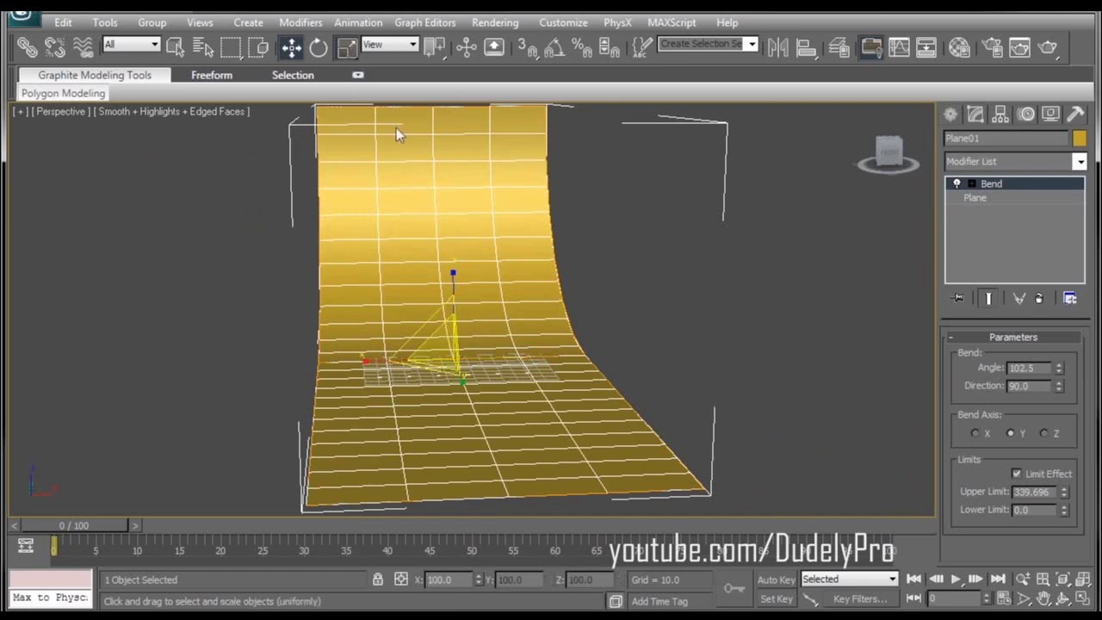
{"action": "left_click_drag", "start_coordinate": [379, 356], "coordinate": [288, 355]}
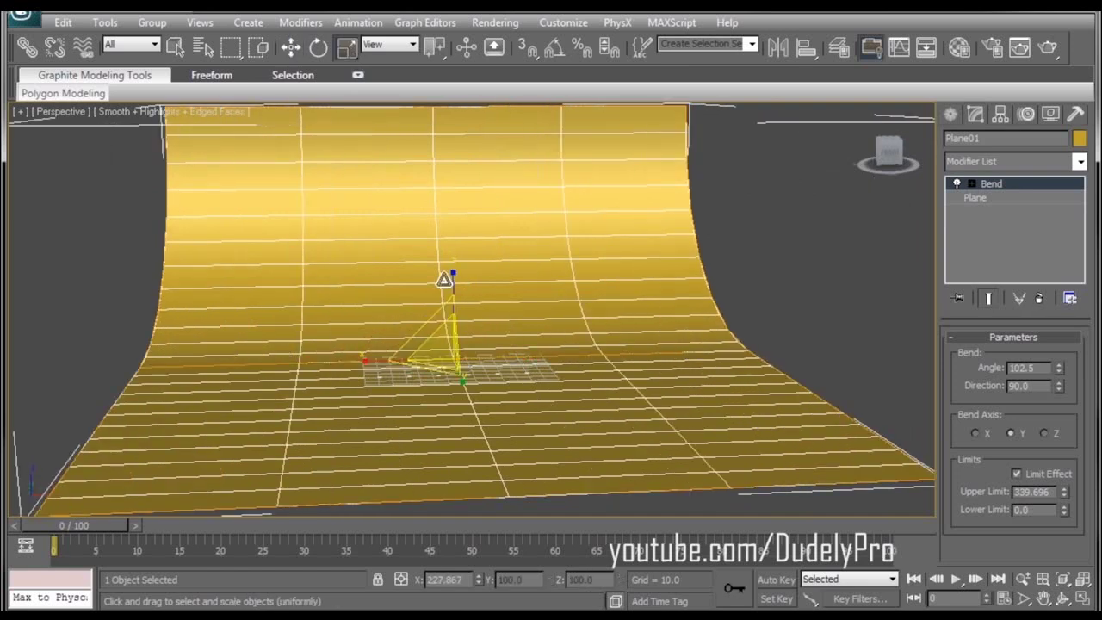
{"action": "middle_click_drag", "start_coordinate": [598, 311], "coordinate": [505, 367], "text": "alt"}
{"action": "left_click_drag", "start_coordinate": [519, 374], "coordinate": [553, 370]}
{"action": "left_click_drag", "start_coordinate": [444, 280], "coordinate": [443, 242]}
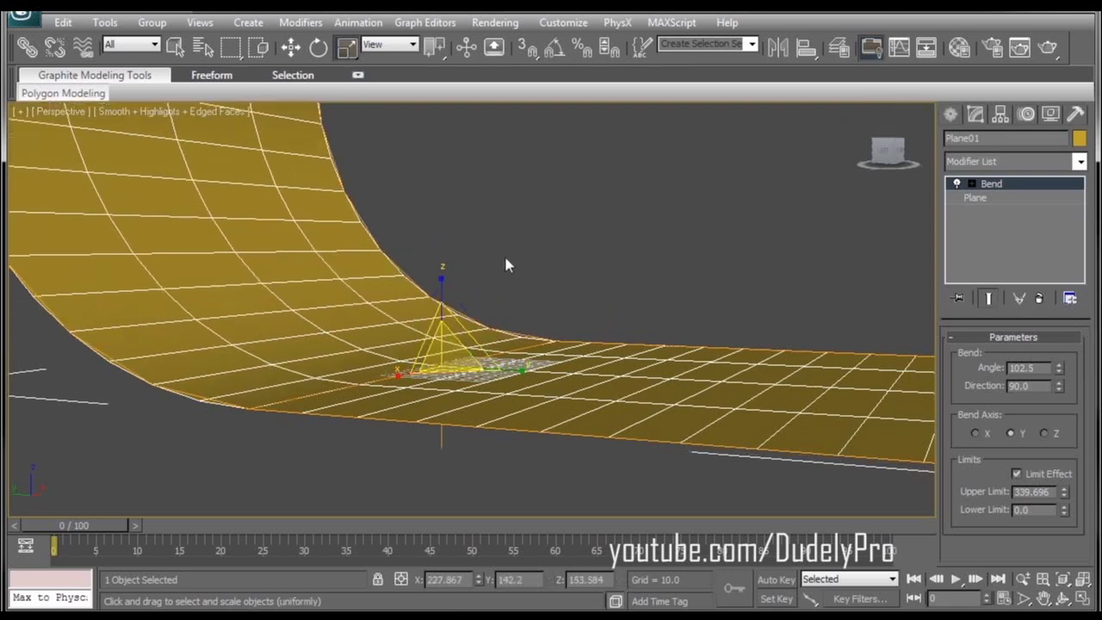
{"action": "middle_click_drag", "start_coordinate": [506, 258], "coordinate": [447, 281], "text": "alt"}
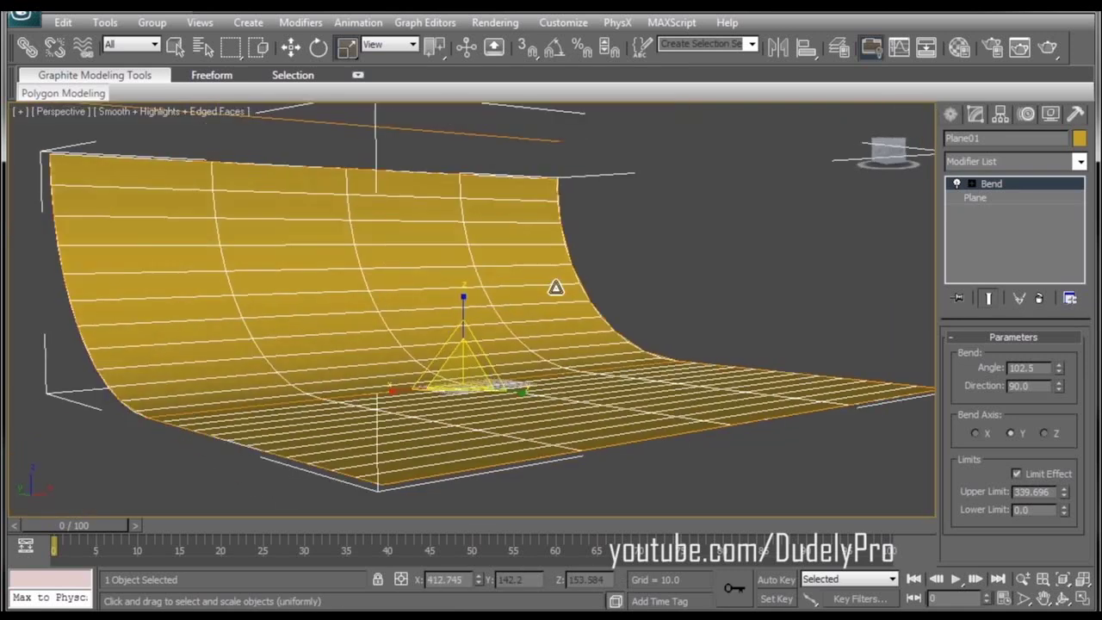
{"action": "middle_click_drag", "start_coordinate": [556, 288], "coordinate": [492, 292], "text": "alt"}
- Create an Extended Primitives torus knot standing in front of the curved backdrop, and test-render the Perspective view
{"action": "left_click", "coordinate": [950, 115]}
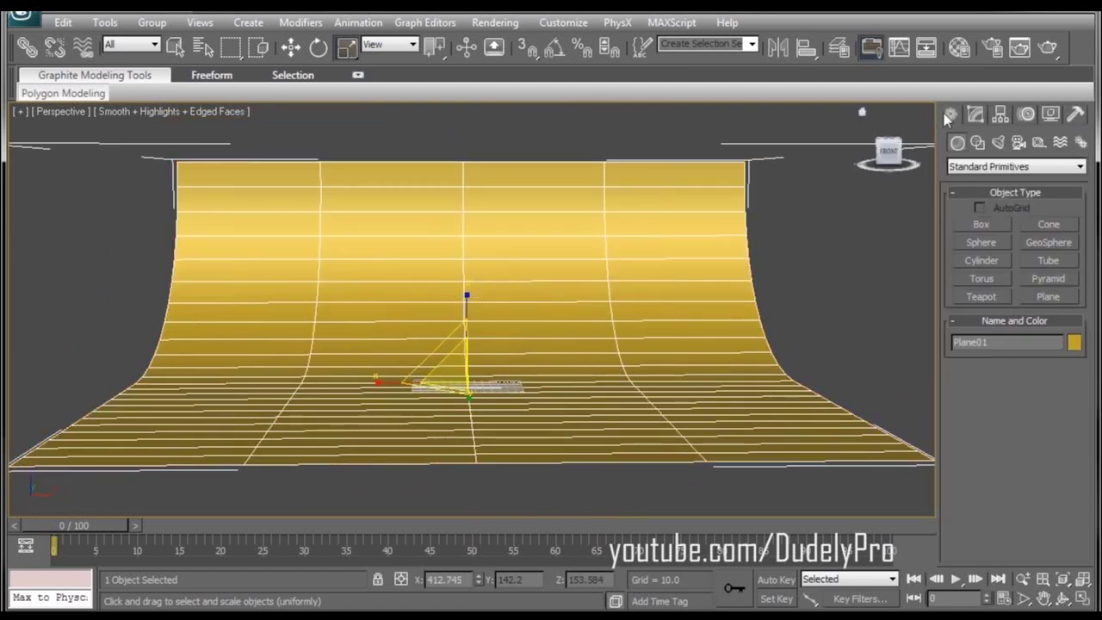
{"action": "left_click", "coordinate": [1038, 168]}
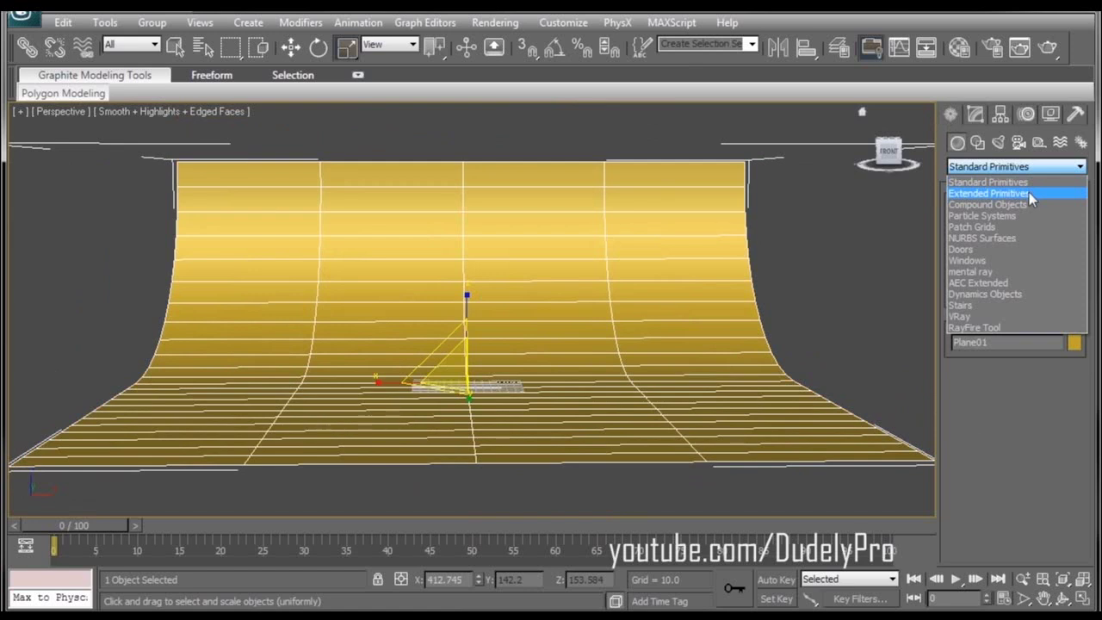
{"action": "left_click", "coordinate": [1032, 197]}
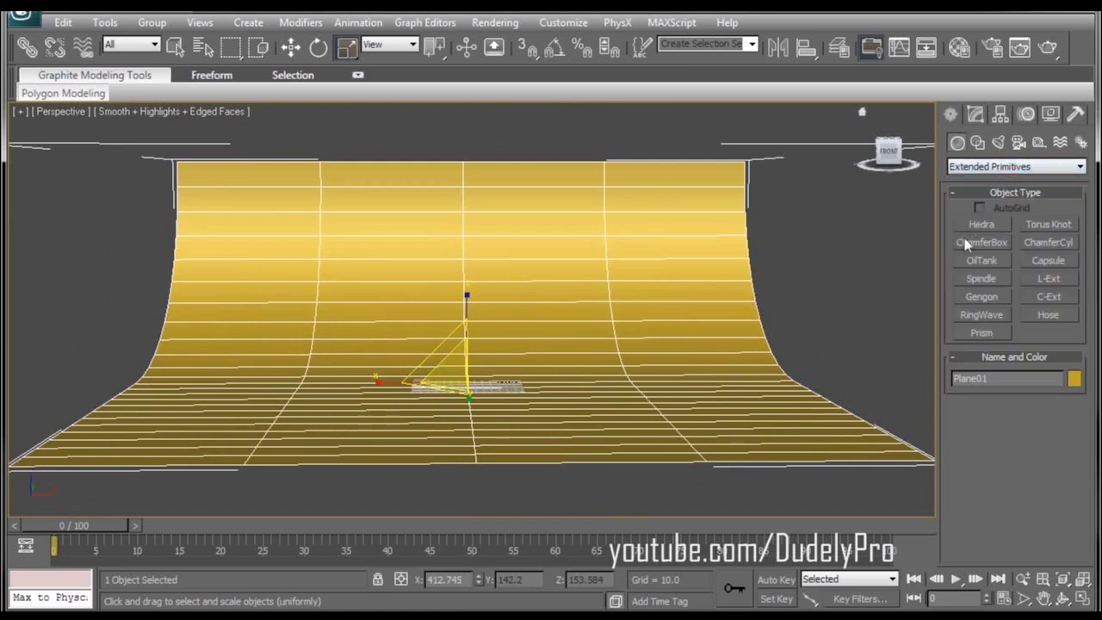
{"action": "left_click", "coordinate": [1049, 225]}
{"action": "scroll", "coordinate": [729, 379], "scroll_direction": "up", "scroll_amount": 3}
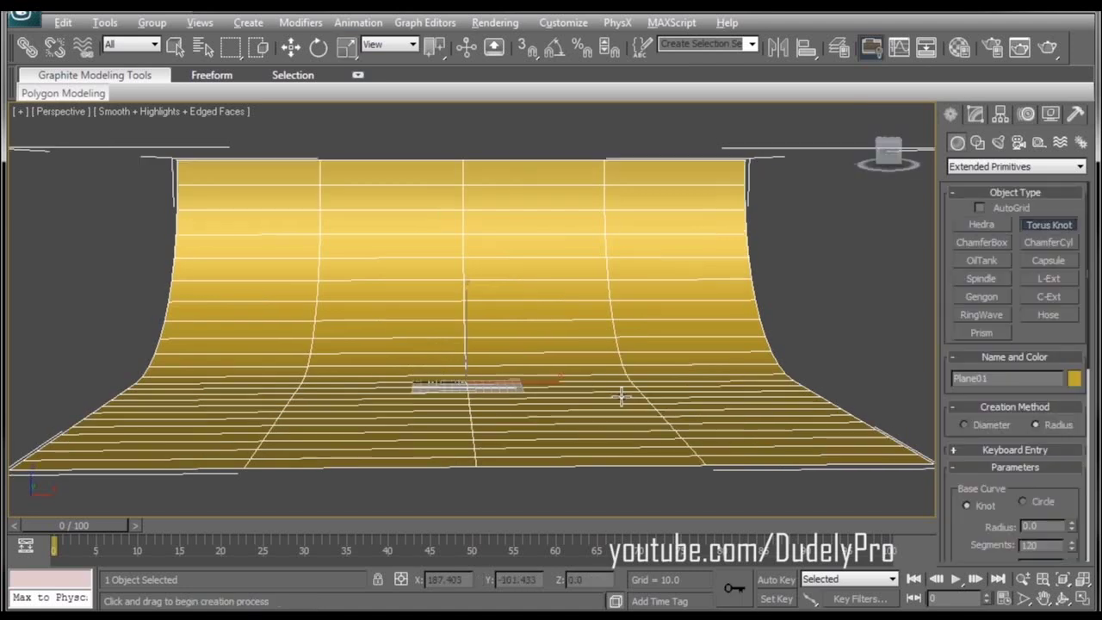
{"action": "left_click_drag", "start_coordinate": [463, 417], "coordinate": [497, 393]}
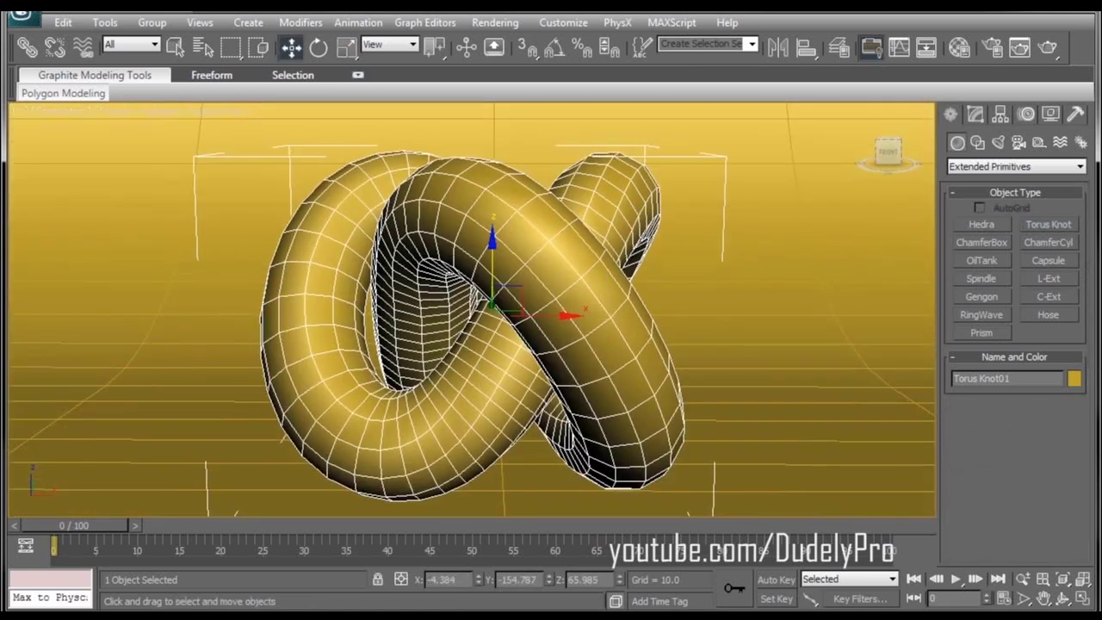
{"action": "left_click", "coordinate": [1048, 47]}
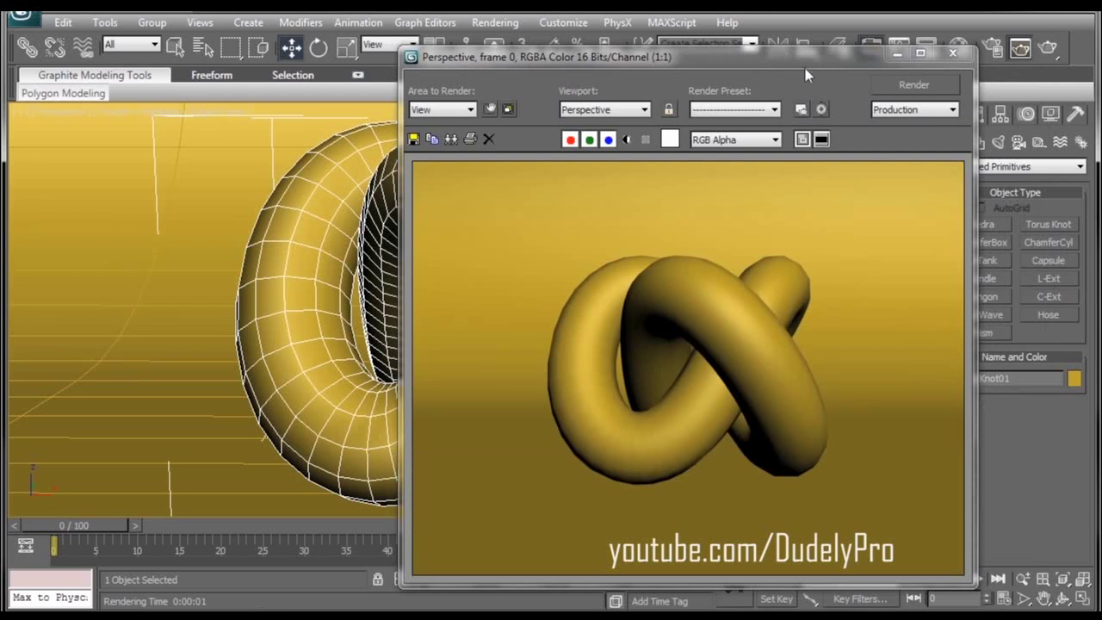
{"action": "left_click", "coordinate": [953, 52]}
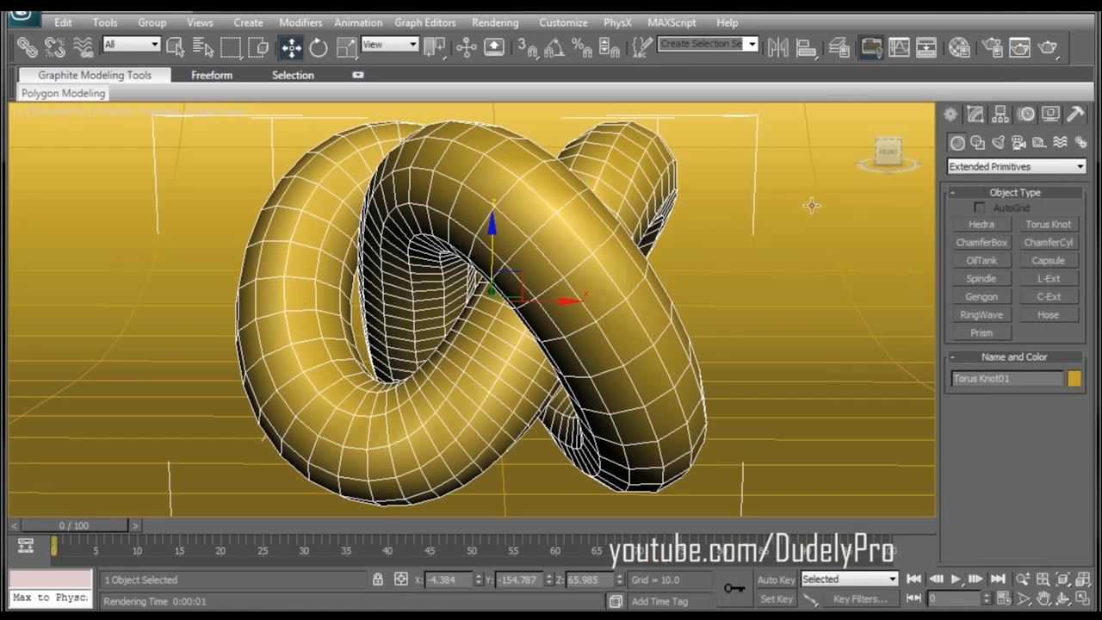
- Assign the 01 - Default material to both the backdrop plane and the torus knot
{"action": "left_click", "coordinate": [961, 47]}
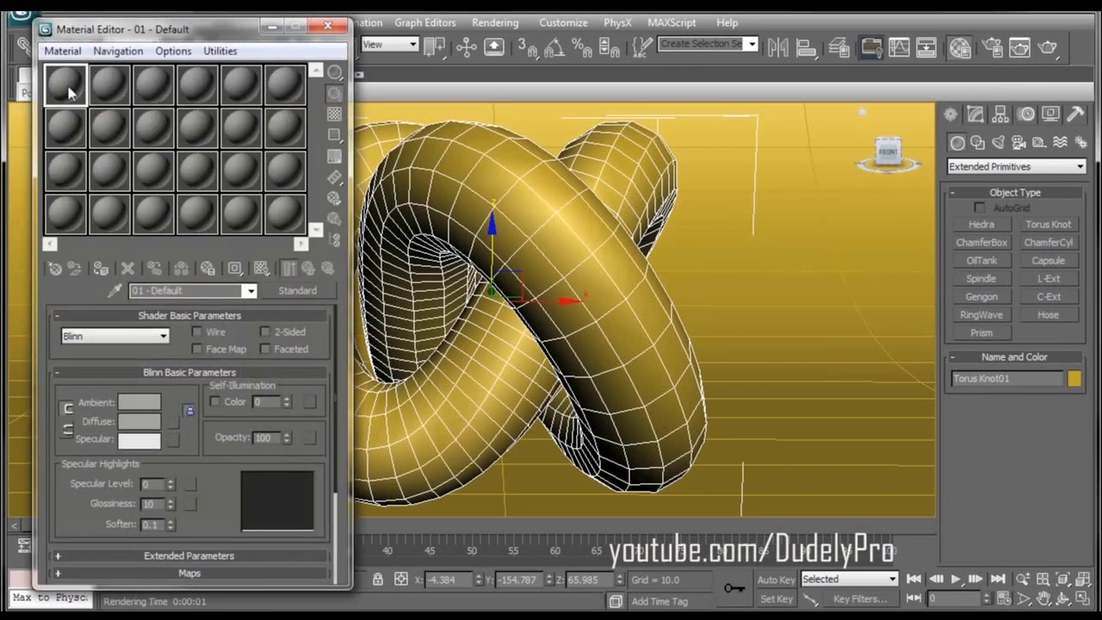
{"action": "left_click_drag", "start_coordinate": [69, 90], "coordinate": [741, 212]}
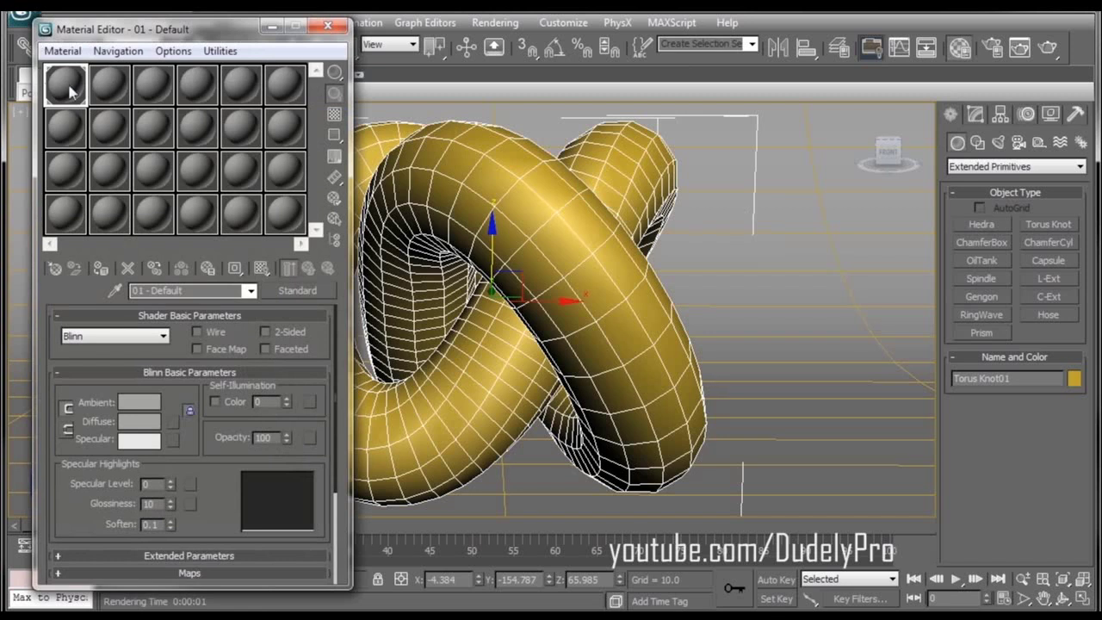
{"action": "left_click_drag", "start_coordinate": [71, 90], "coordinate": [535, 182]}
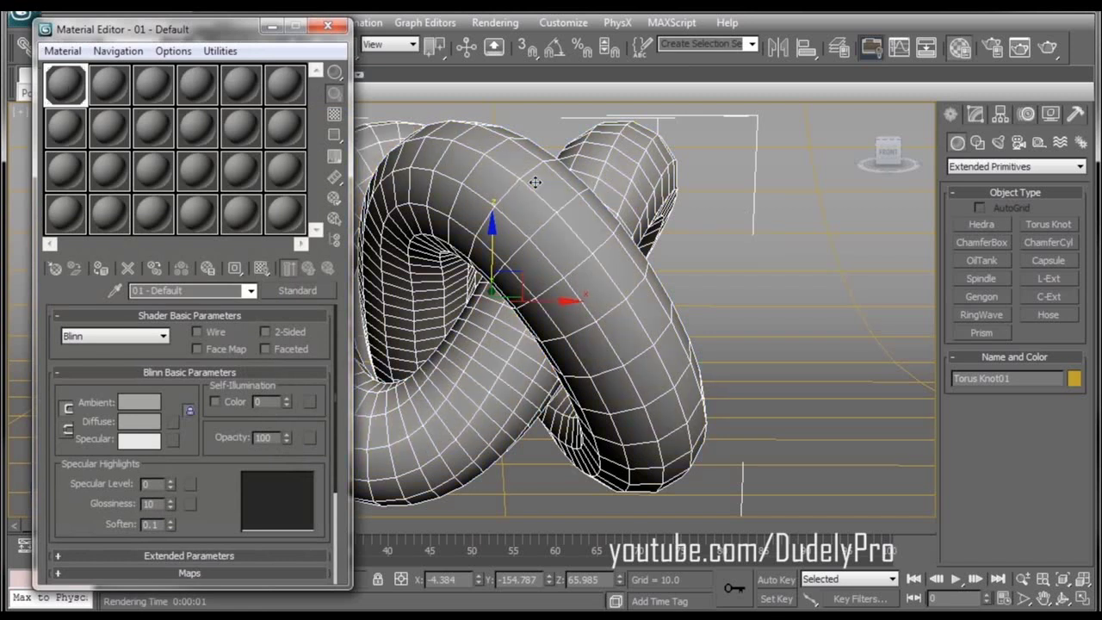
- Enable Wire shading on the 02 - Default material and inspect its enlarged sample preview
{"action": "left_click", "coordinate": [112, 88]}
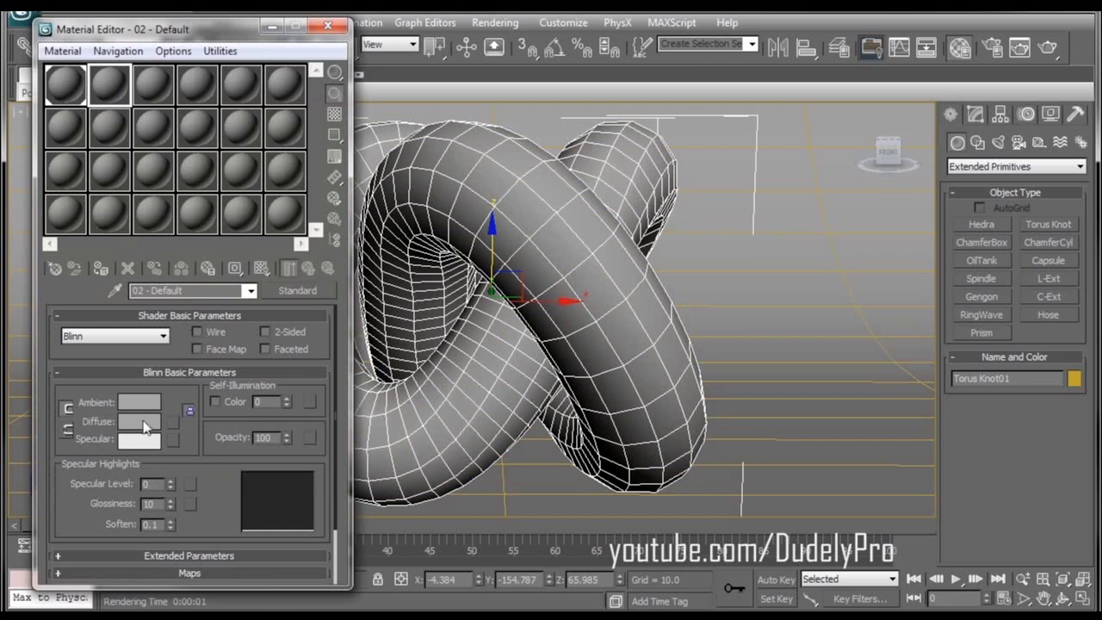
{"action": "left_click", "coordinate": [198, 332]}
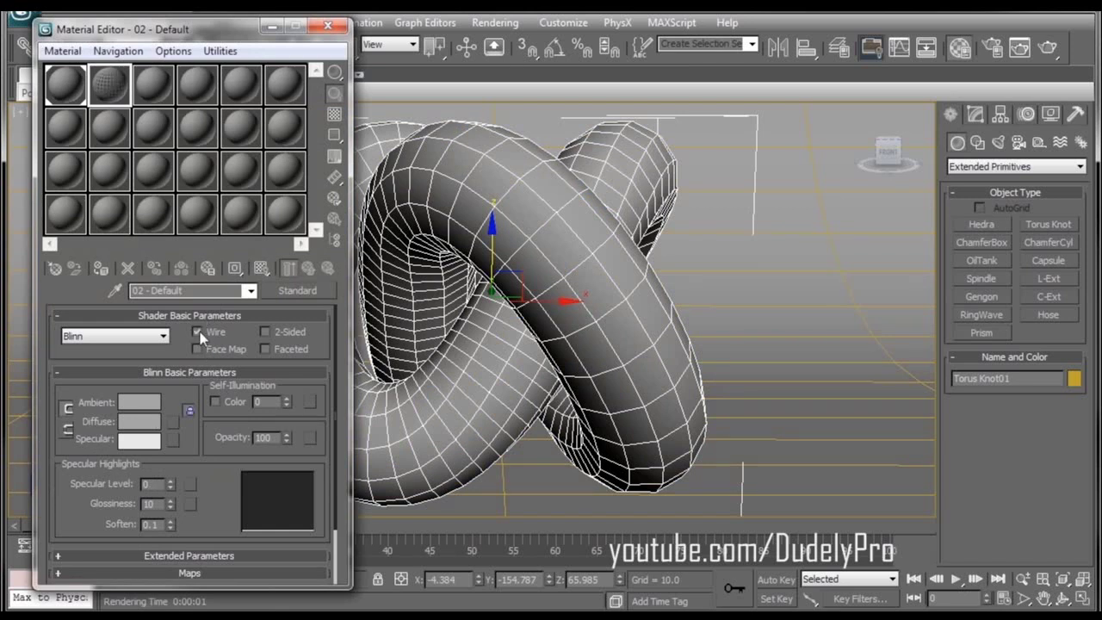
{"action": "double_click", "coordinate": [108, 83]}
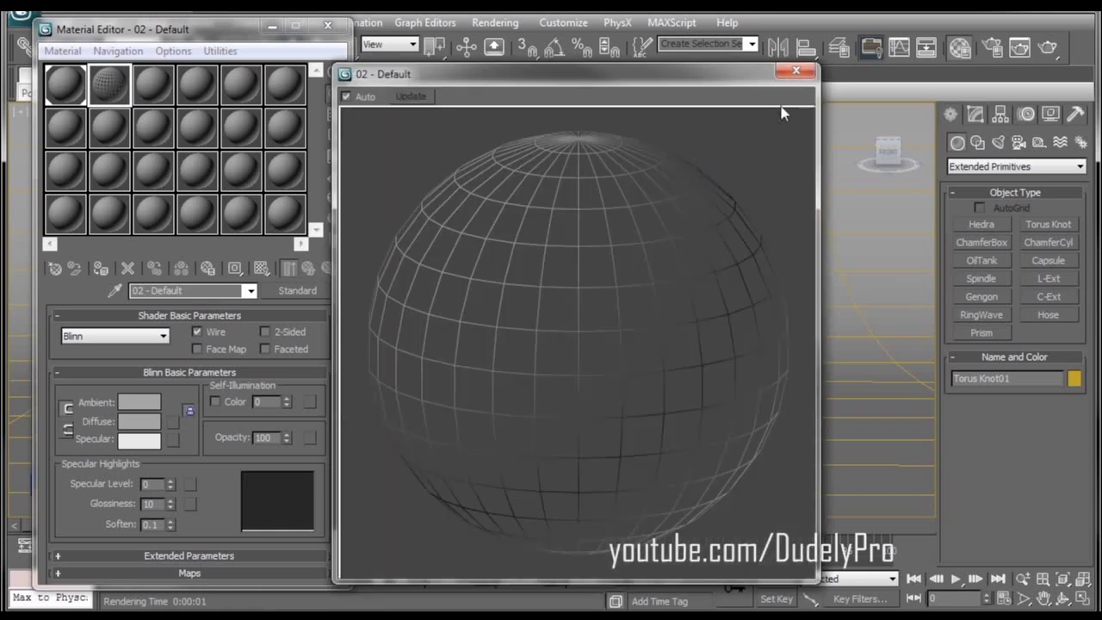
{"action": "left_click", "coordinate": [796, 72]}
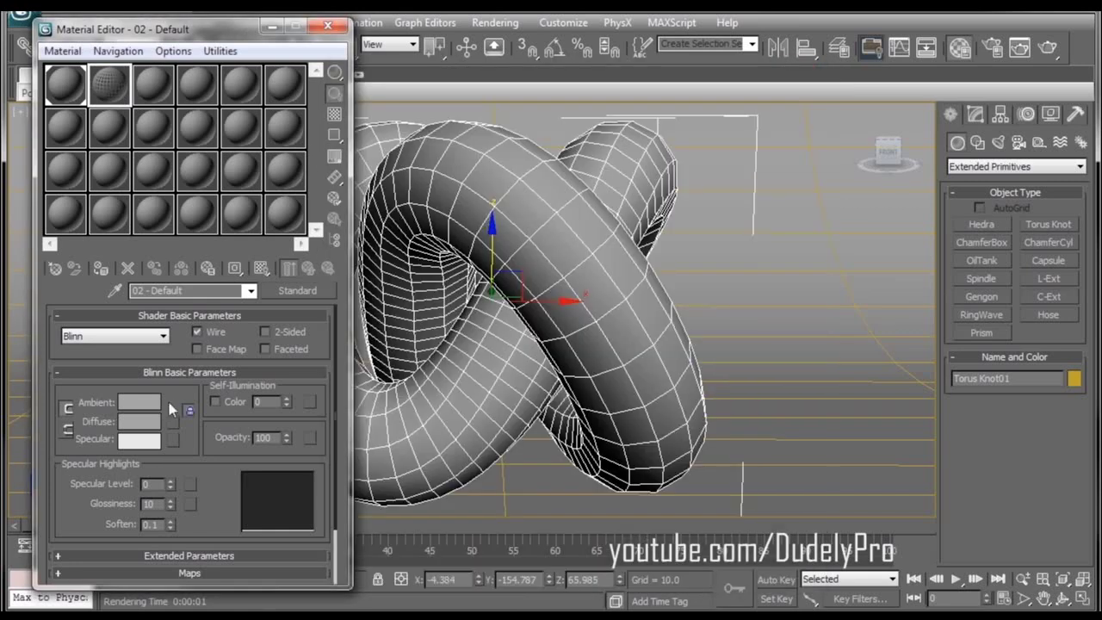
- Set the diffuse colour of the 02 - Default wire material to black and close the Material Editor
{"action": "left_click", "coordinate": [142, 422]}
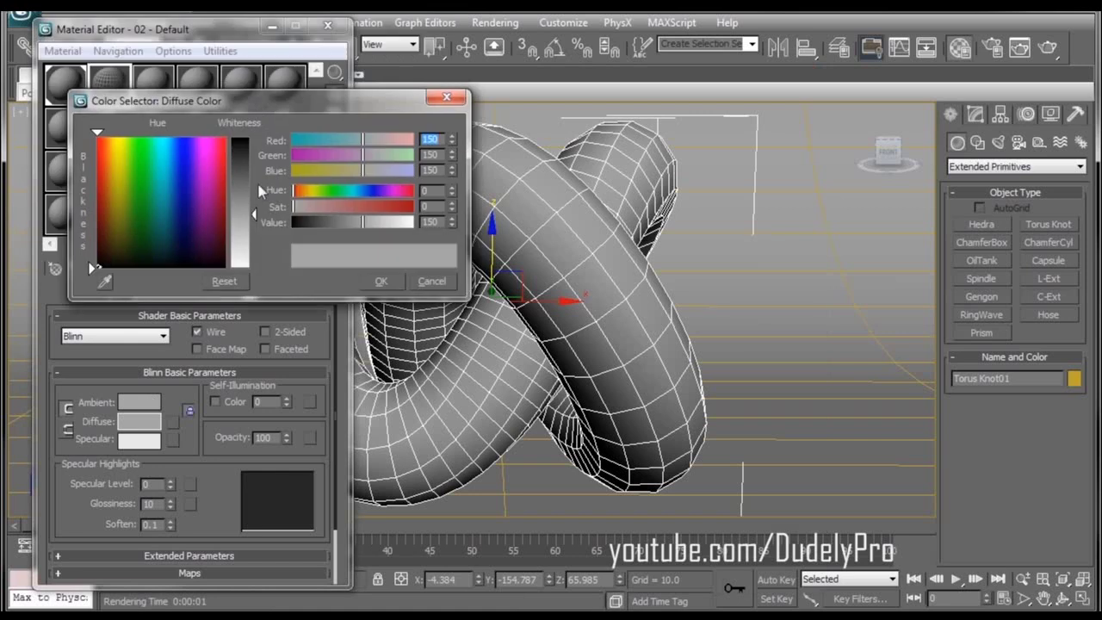
{"action": "left_click_drag", "start_coordinate": [258, 215], "coordinate": [263, 143]}
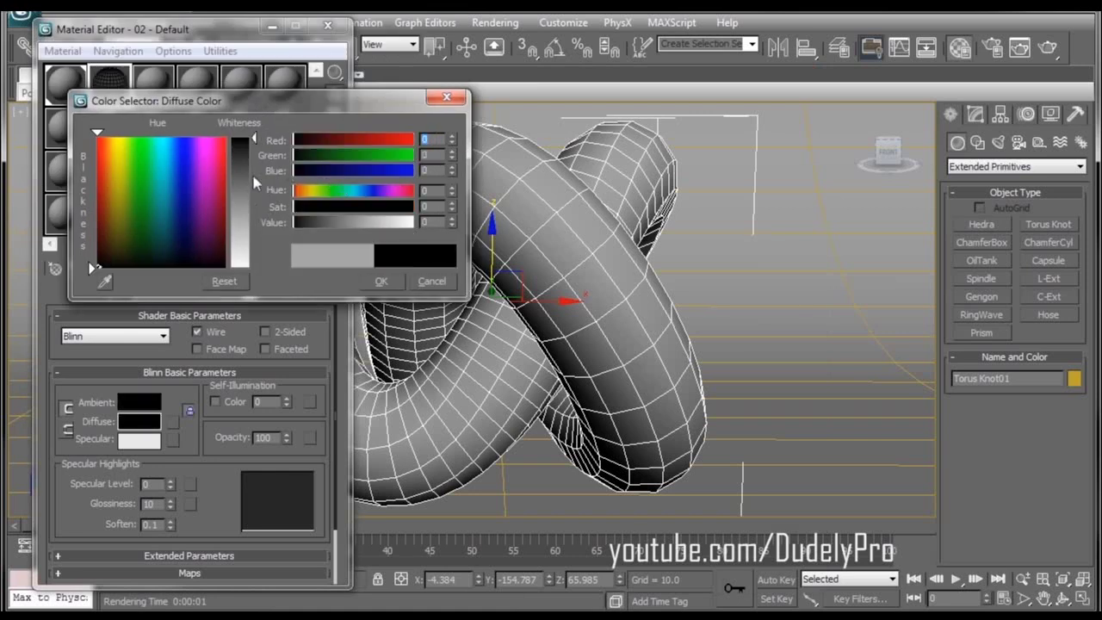
{"action": "left_click", "coordinate": [381, 281]}
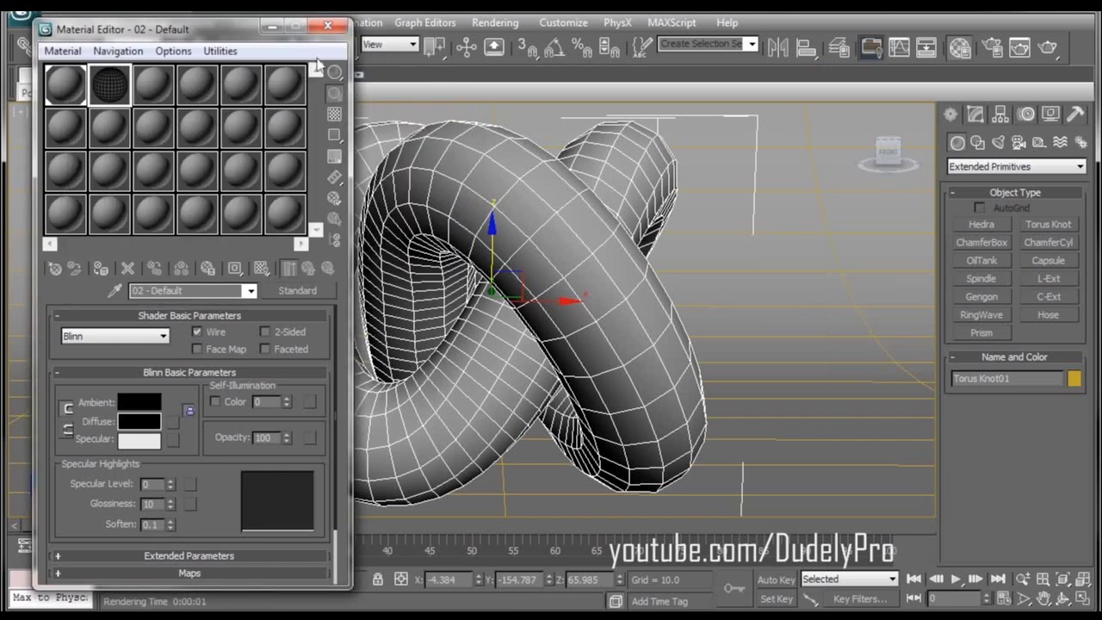
{"action": "left_click", "coordinate": [329, 27]}
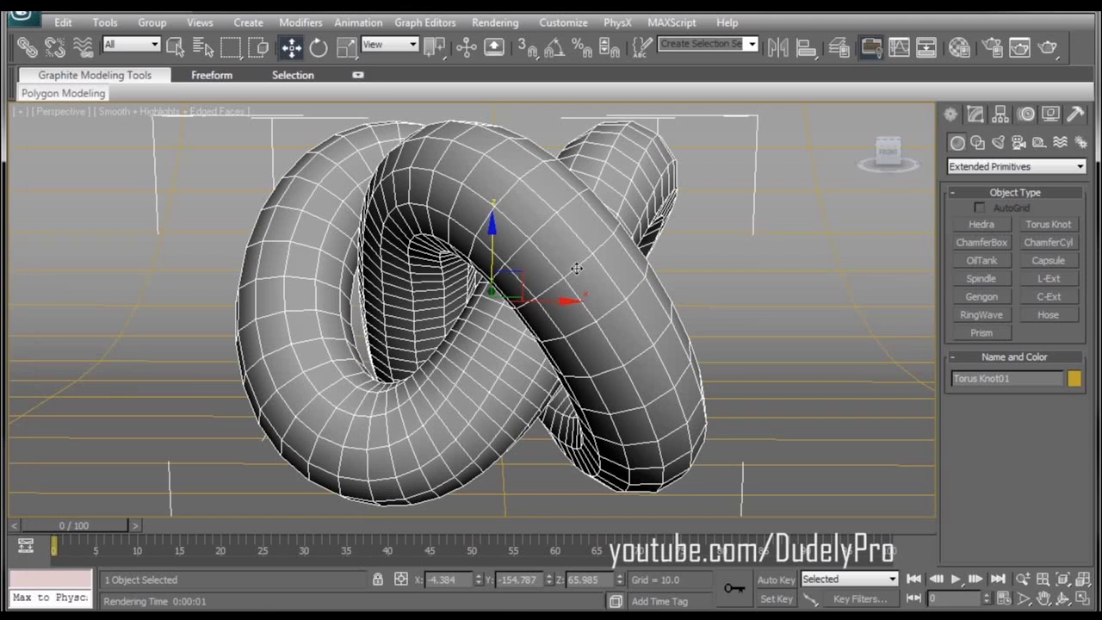
- Clone the torus knot in place as a Copy named Torus Knot WIRE
{"action": "left_click", "coordinate": [69, 23]}
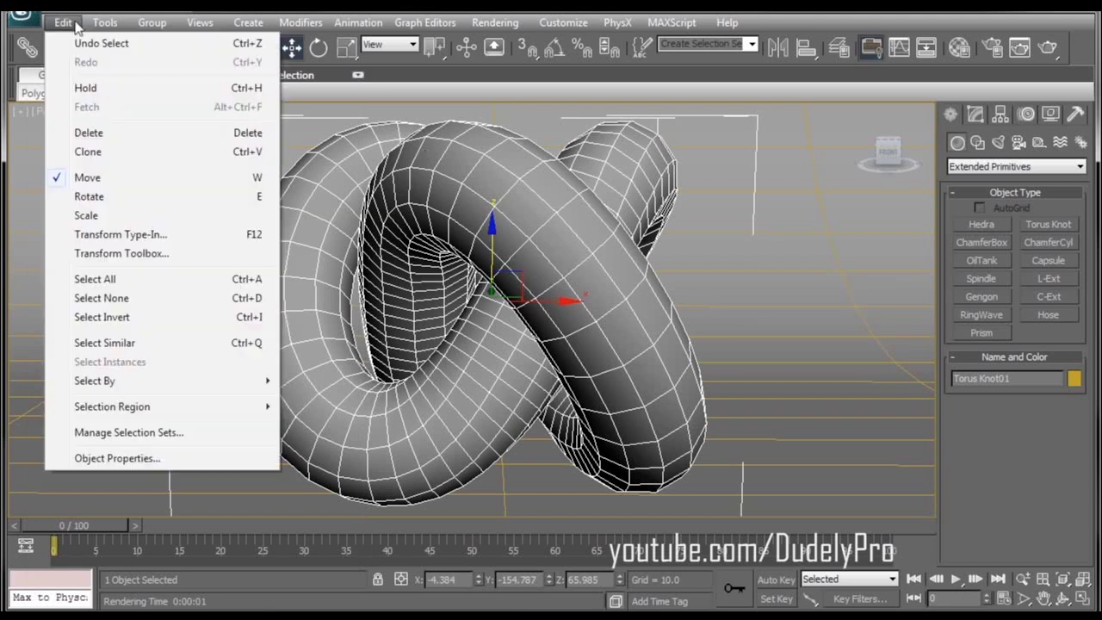
{"action": "left_click", "coordinate": [88, 151]}
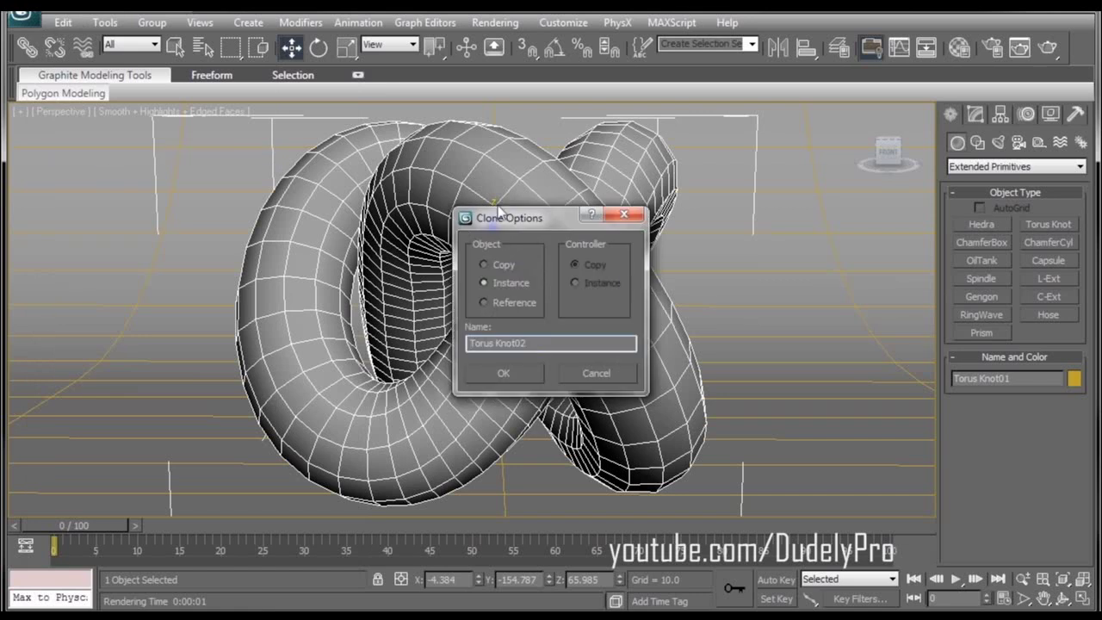
{"action": "left_click", "coordinate": [500, 266]}
{"action": "left_click", "coordinate": [542, 341]}
{"action": "key", "text": "Return"}
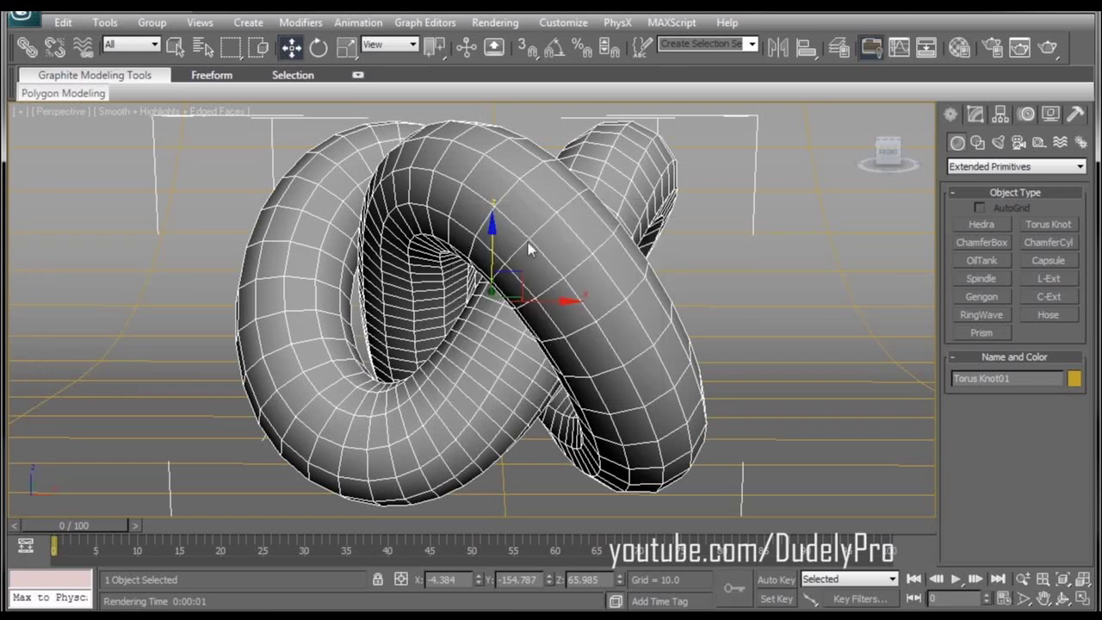
{"action": "left_click_drag", "start_coordinate": [561, 253], "coordinate": [848, 331]}
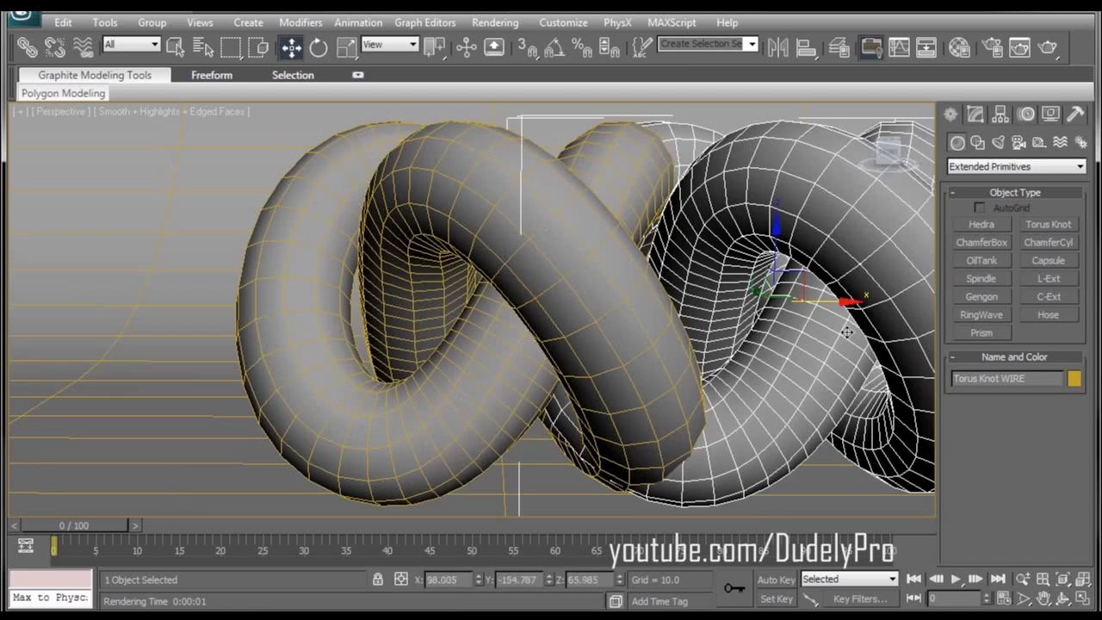
{"action": "key", "text": "ctrl+z"}
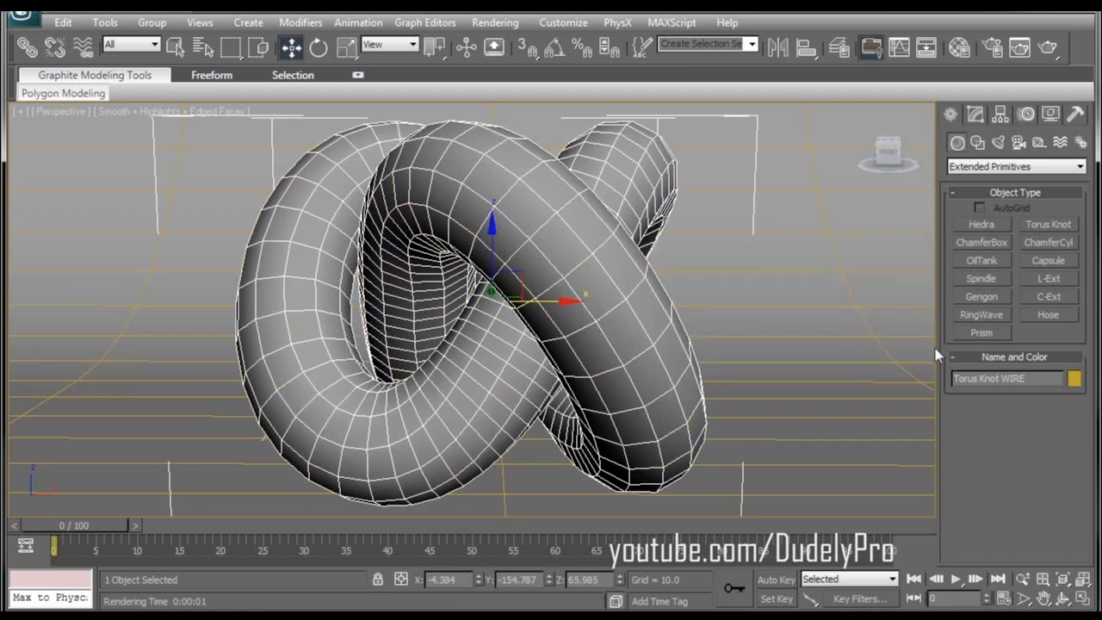
- Add a Push modifier to Torus Knot WIRE with a push value of 0.1
{"action": "left_click", "coordinate": [977, 114]}
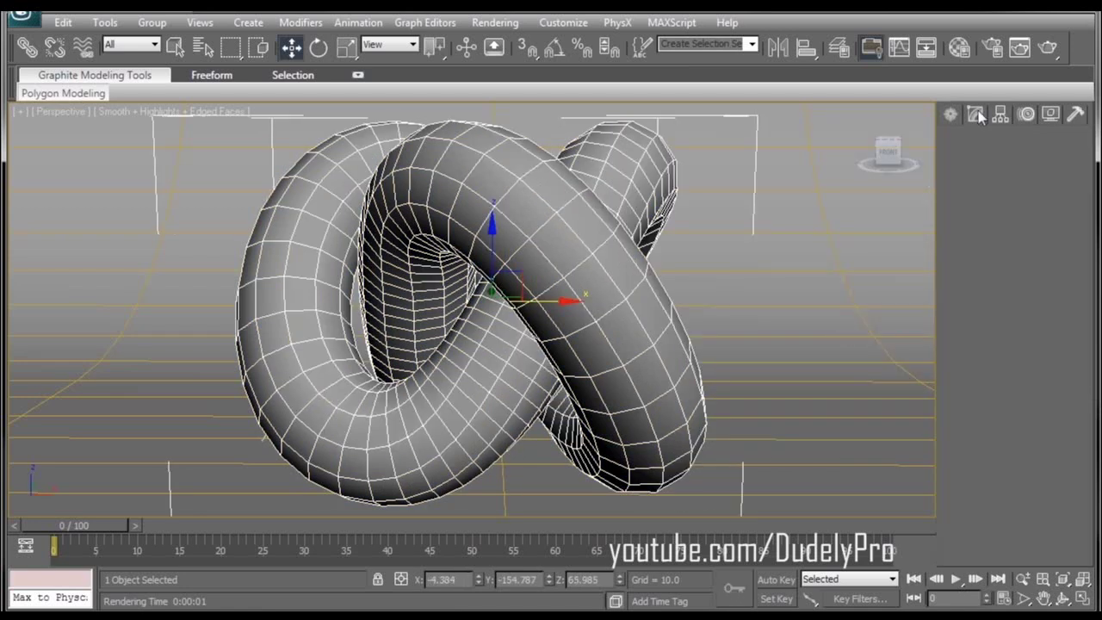
{"action": "left_click", "coordinate": [1079, 163]}
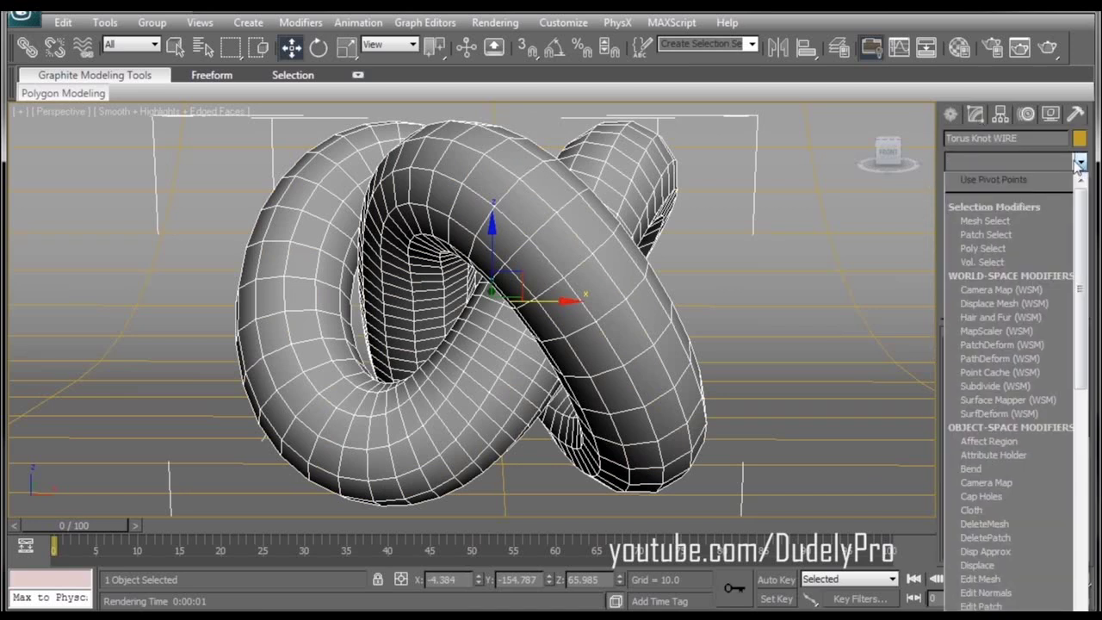
{"action": "scroll", "coordinate": [1015, 228], "scroll_direction": "down", "scroll_amount": 10}
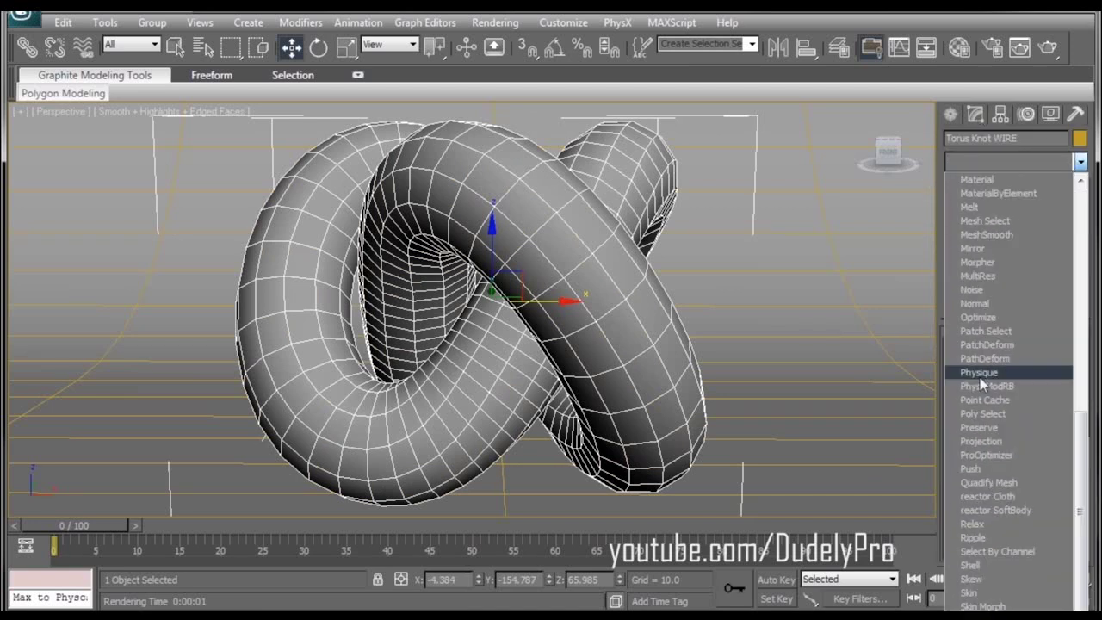
{"action": "left_click", "coordinate": [974, 460]}
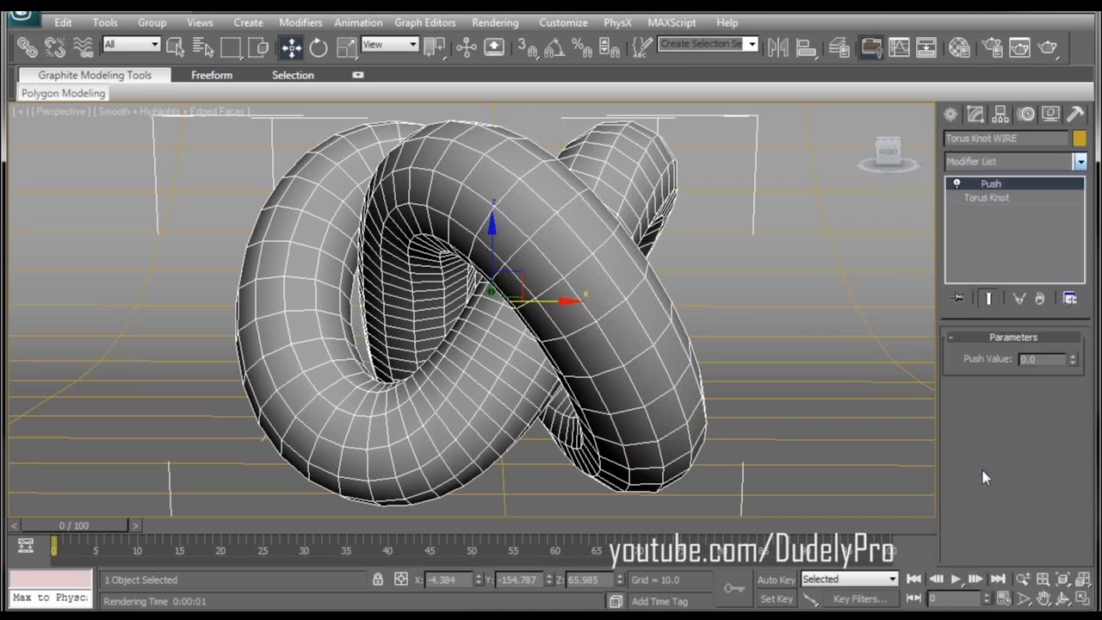
{"action": "double_click", "coordinate": [1059, 361]}
{"action": "type", "text": "1"}
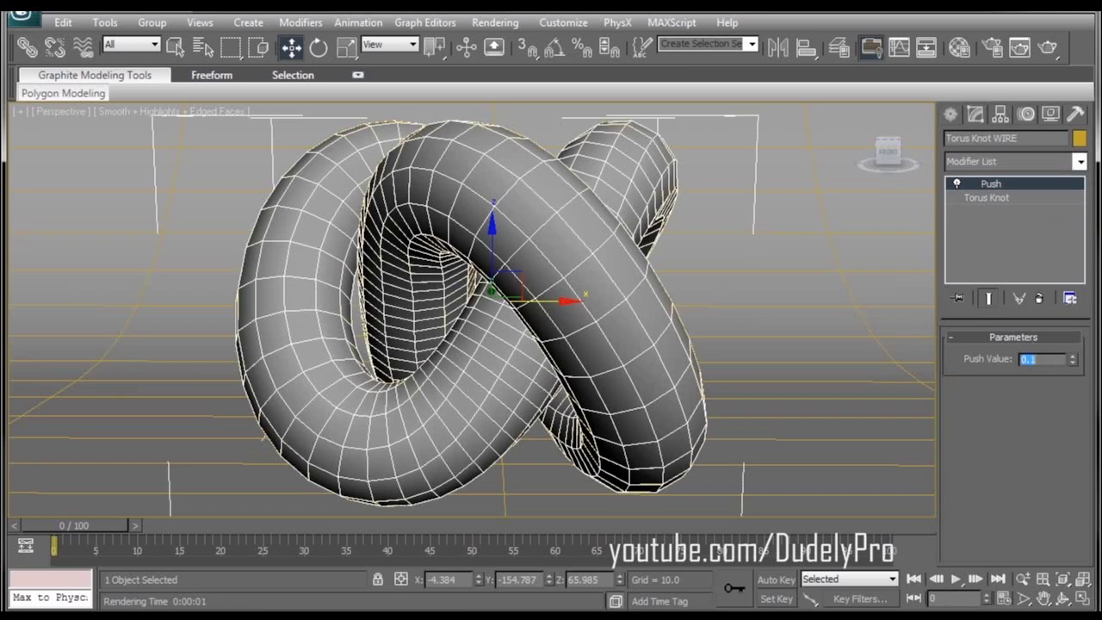
- Assign the black 02 - Default wire material to Torus Knot WIRE and test-render the Perspective view
{"action": "left_click", "coordinate": [961, 47]}
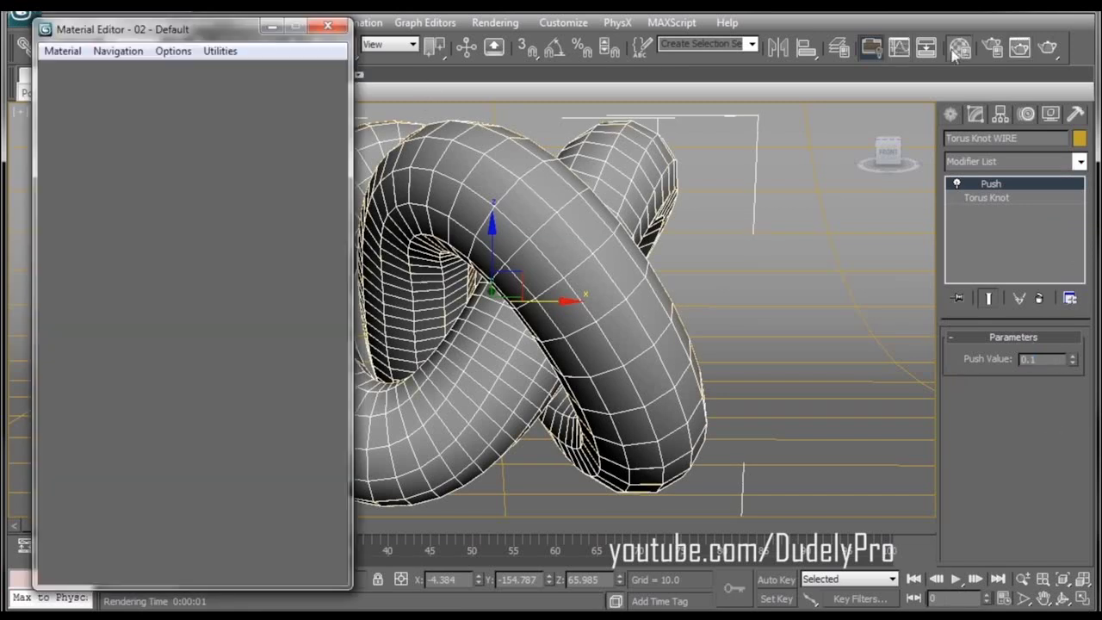
{"action": "left_click_drag", "start_coordinate": [111, 86], "coordinate": [548, 189]}
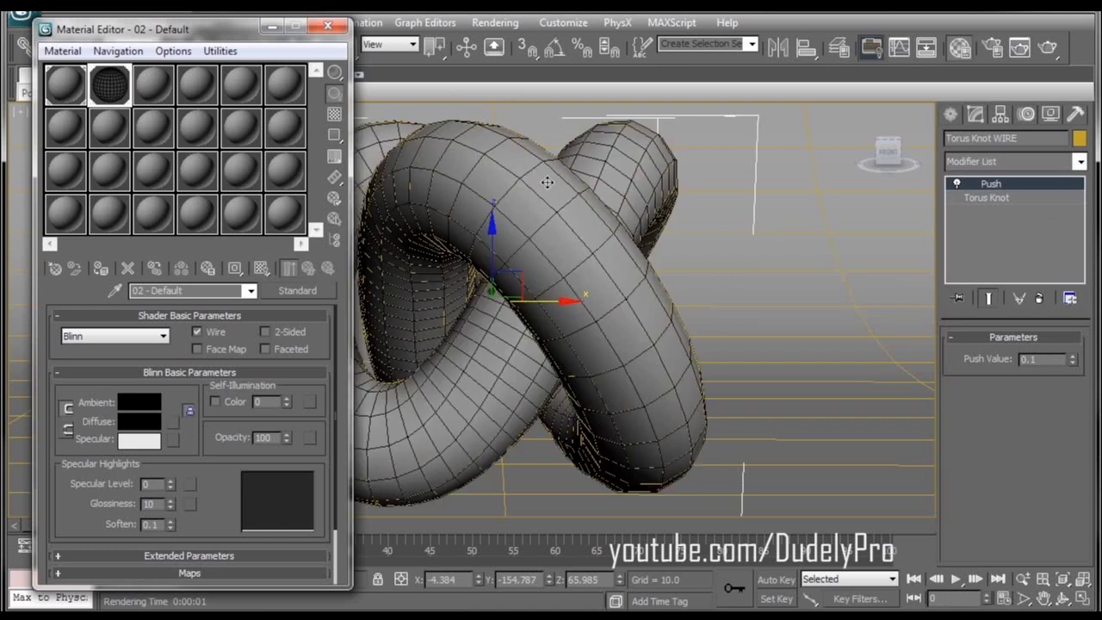
{"action": "left_click", "coordinate": [1045, 49]}
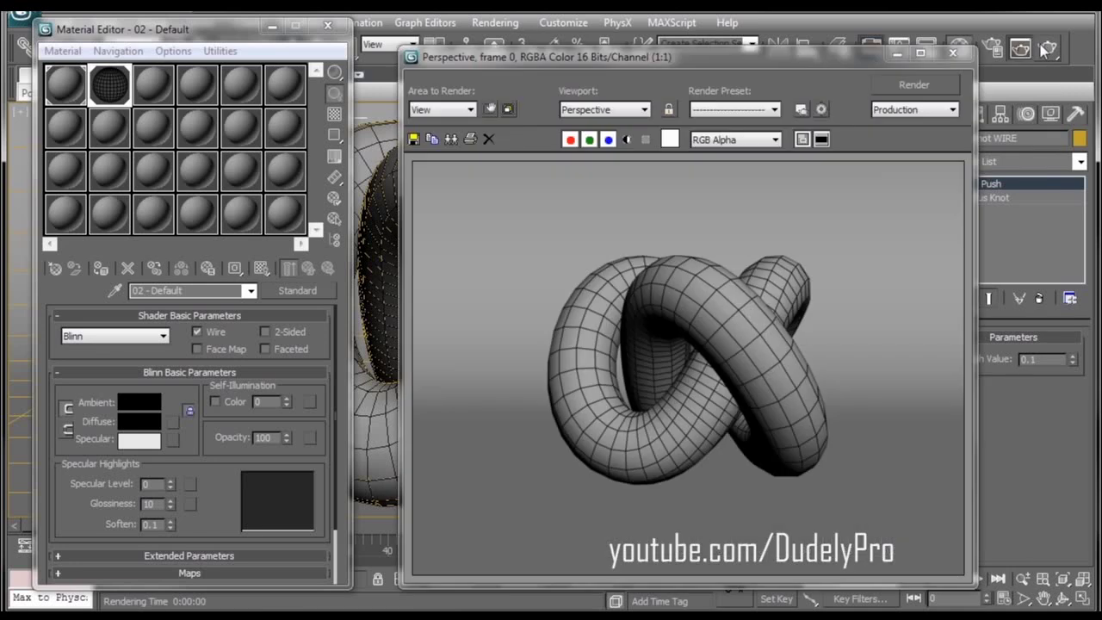
{"action": "left_click", "coordinate": [953, 52]}
- Create a Standard Skylight on the floor beside the torus knot and test-render the Perspective view
{"action": "left_click", "coordinate": [952, 115]}
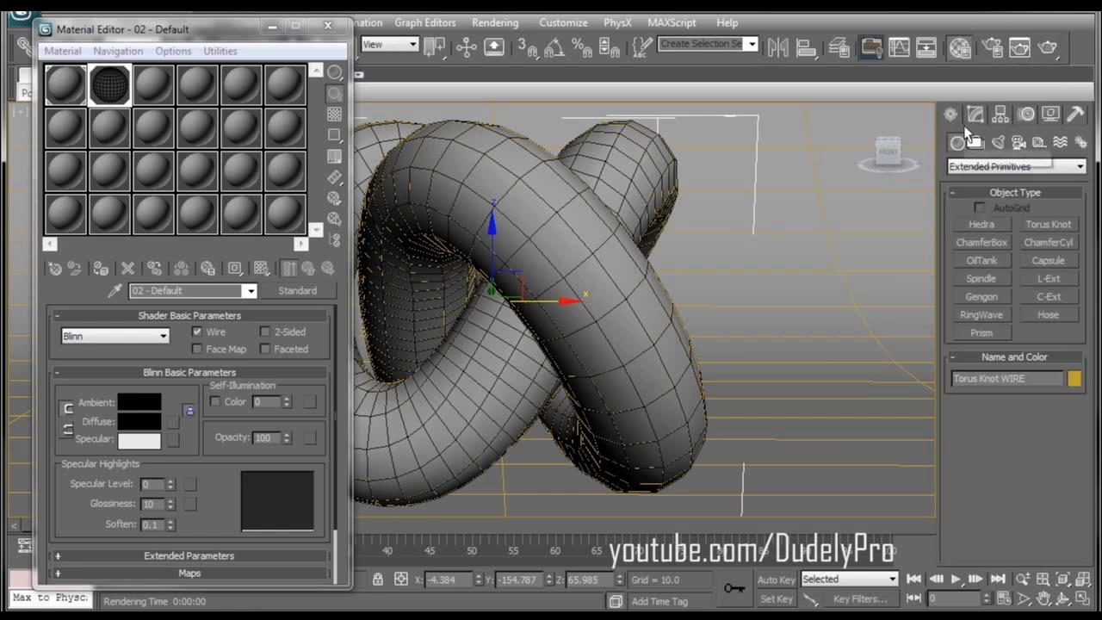
{"action": "left_click", "coordinate": [998, 142]}
{"action": "left_click", "coordinate": [1000, 166]}
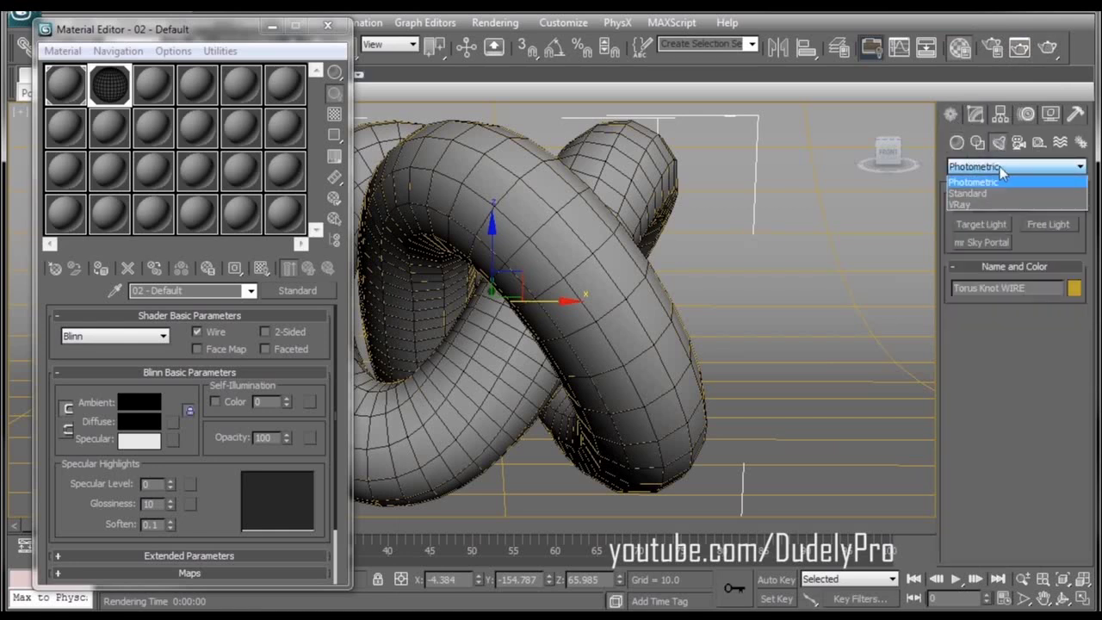
{"action": "left_click", "coordinate": [982, 193]}
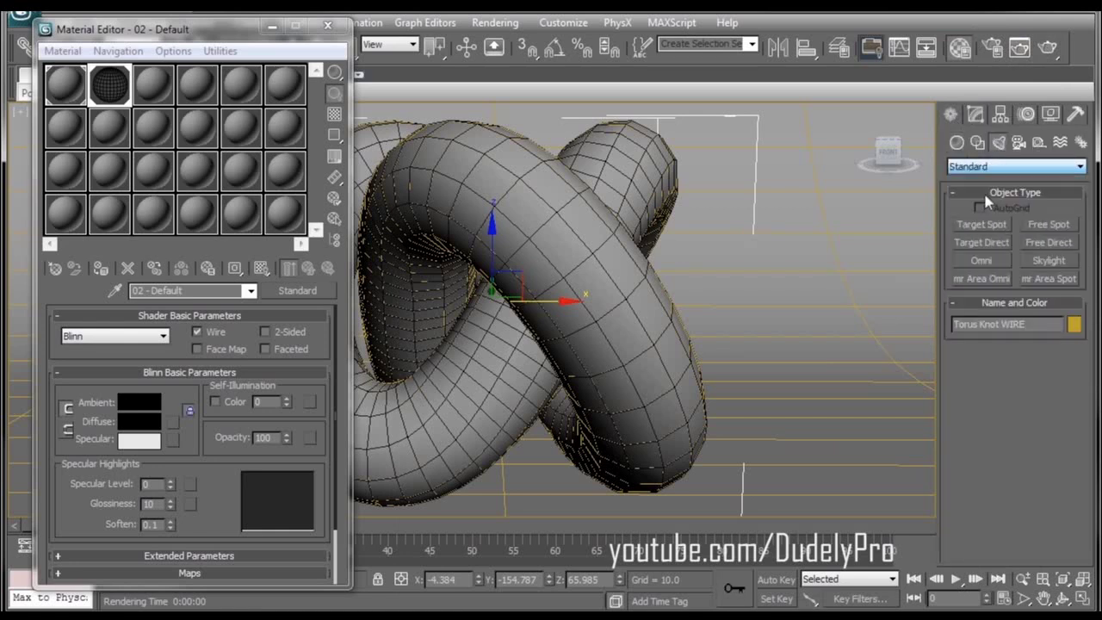
{"action": "left_click", "coordinate": [1044, 261]}
{"action": "left_click", "coordinate": [792, 417]}
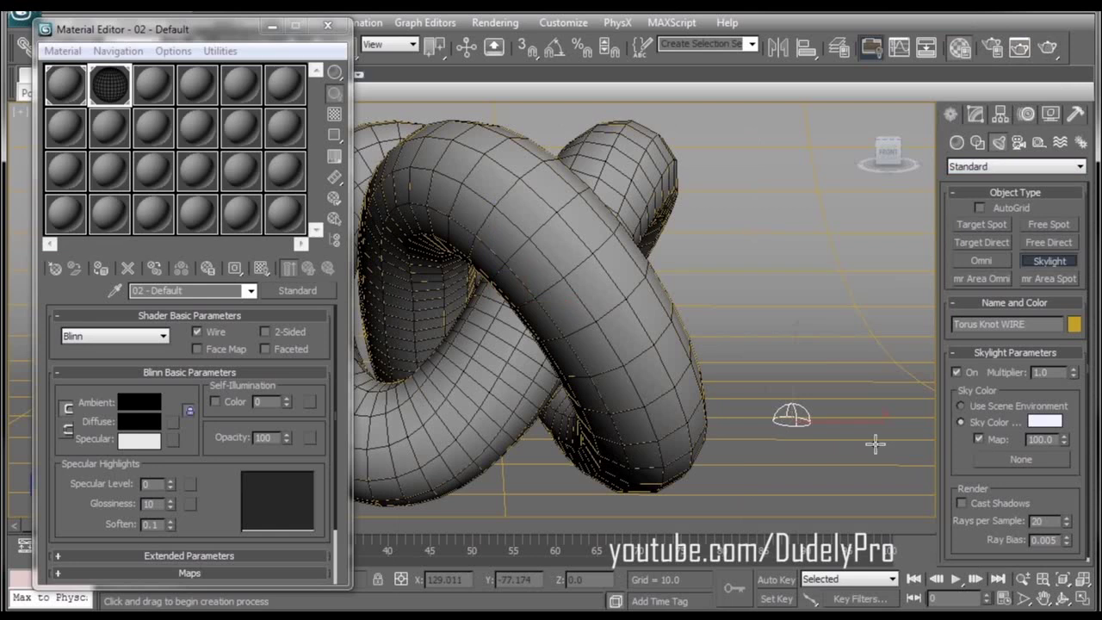
{"action": "left_click", "coordinate": [1049, 47]}
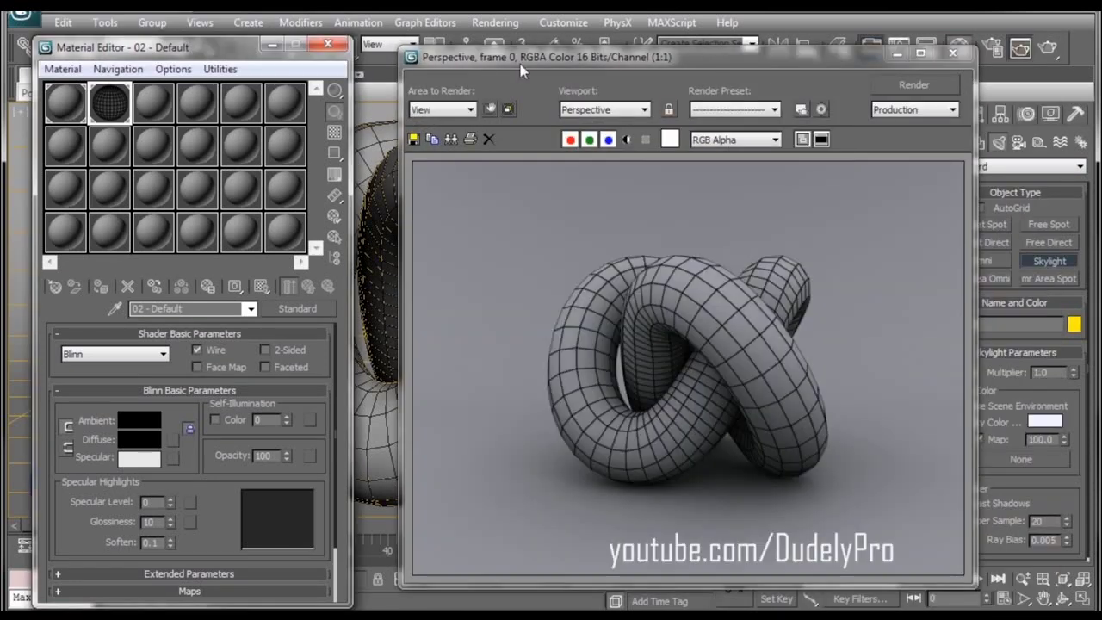
{"action": "left_click", "coordinate": [953, 52]}
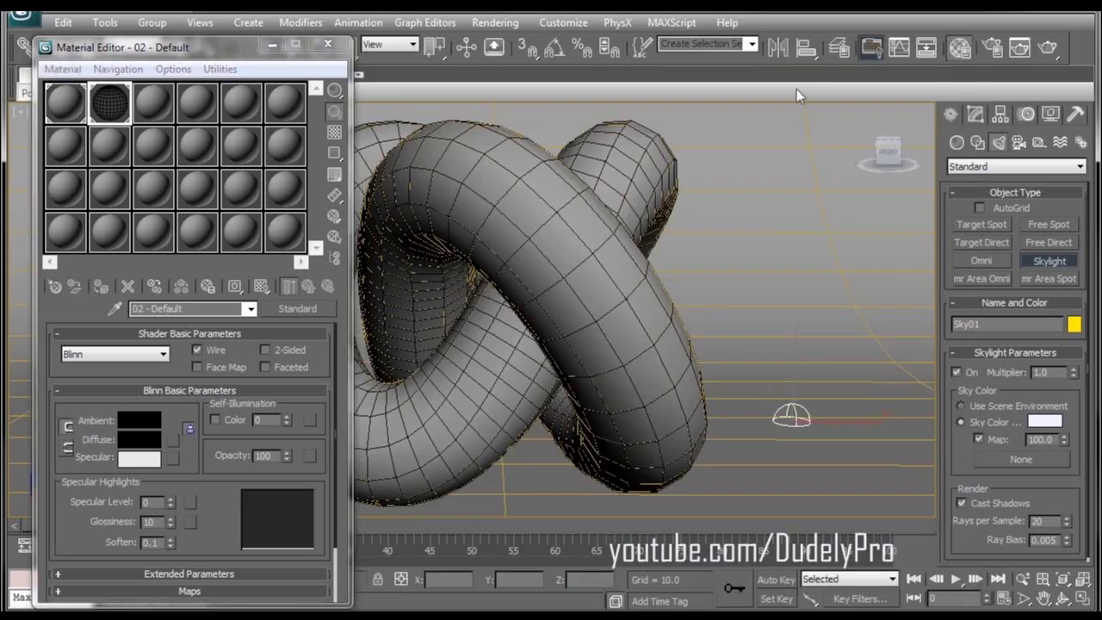
{"action": "right_click", "coordinate": [852, 237]}
{"action": "left_click", "coordinate": [544, 302]}
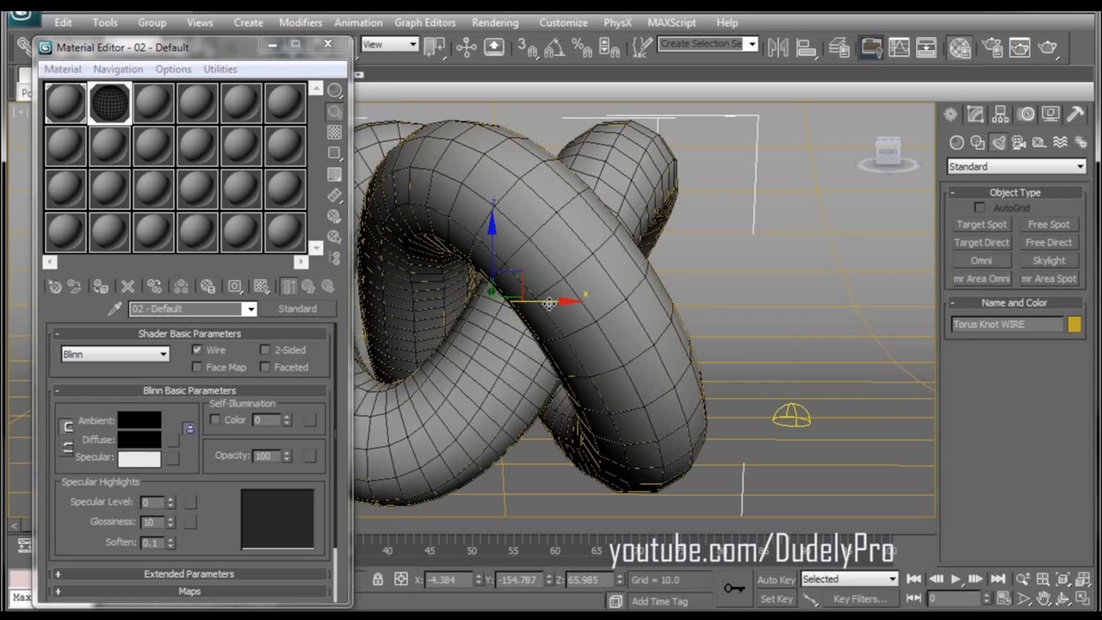
{"action": "left_click_drag", "start_coordinate": [549, 303], "coordinate": [806, 310], "text": "shift"}
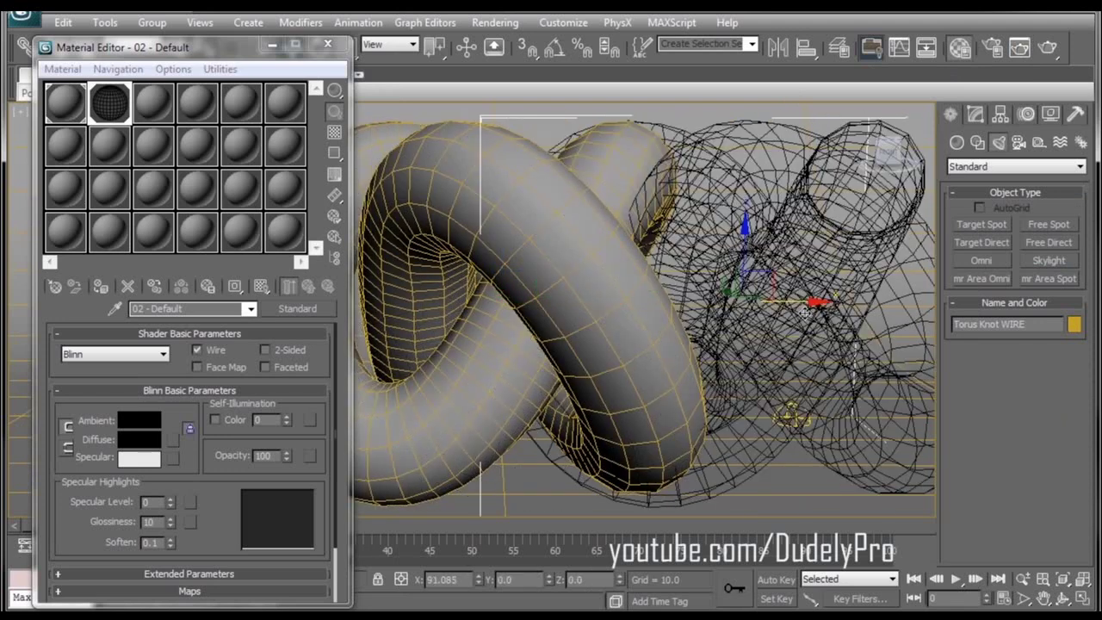
{"action": "right_click", "coordinate": [805, 311]}
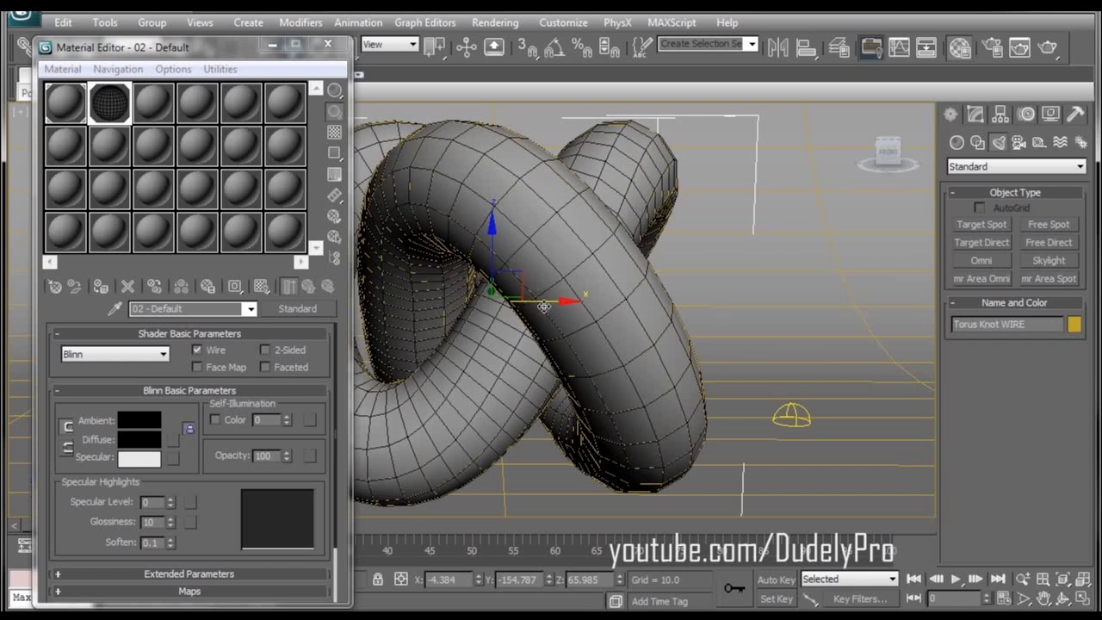
{"action": "left_click_drag", "start_coordinate": [543, 303], "coordinate": [875, 291], "text": "shift"}
{"action": "key", "text": "ctrl+z"}
{"action": "key", "text": "ctrl+z"}
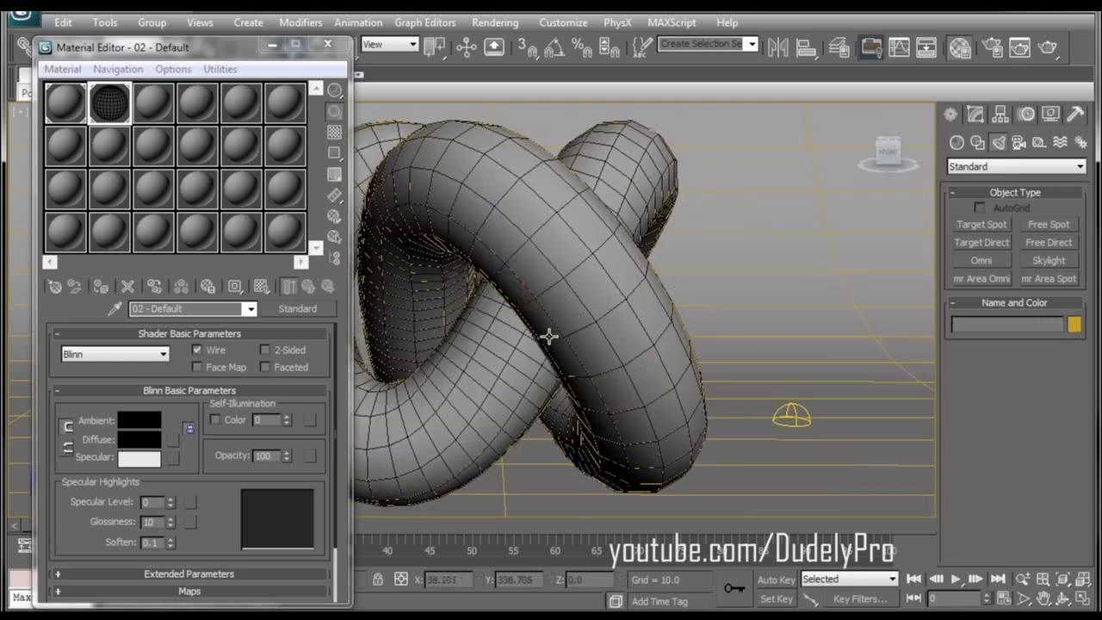
{"action": "left_click", "coordinate": [560, 301]}
{"action": "left_click_drag", "start_coordinate": [575, 302], "coordinate": [723, 299], "text": "shift"}
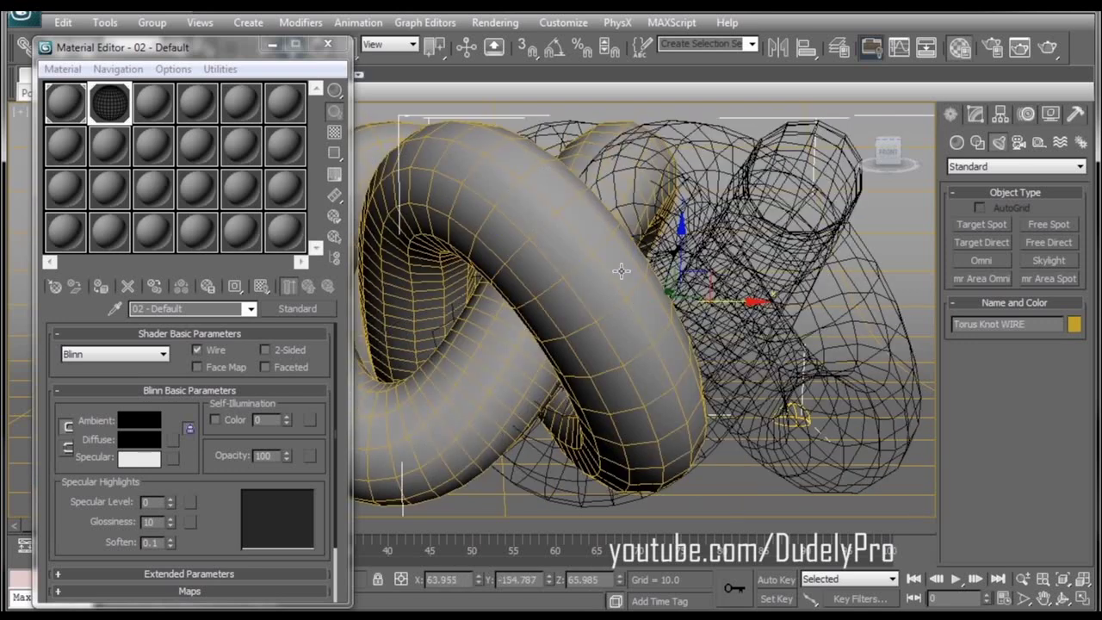
{"action": "right_click", "coordinate": [723, 299]}
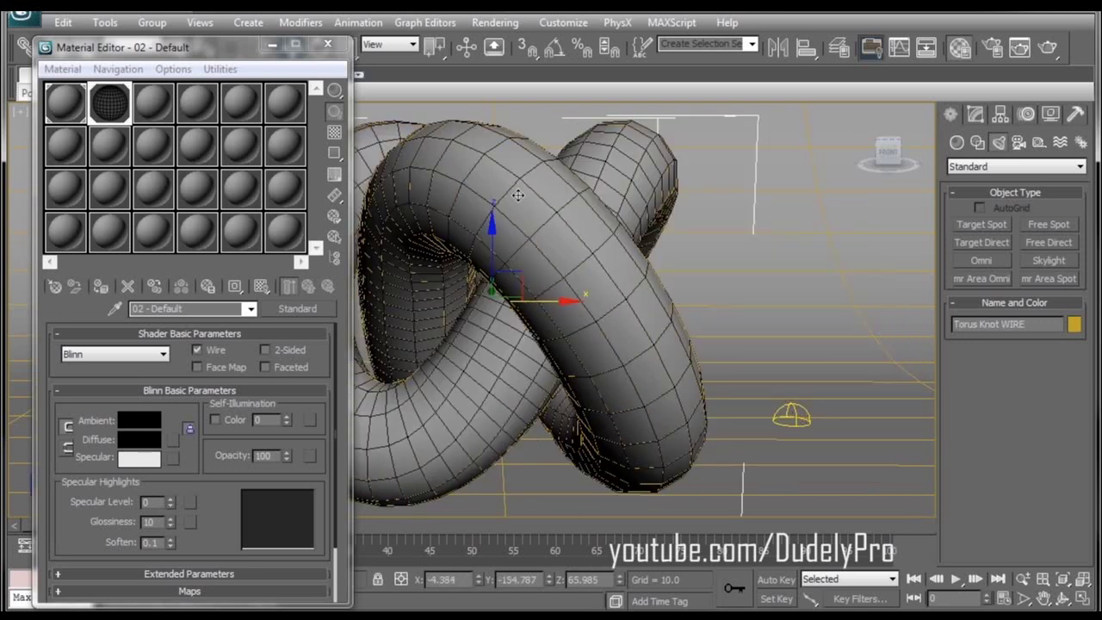
{"action": "left_click", "coordinate": [151, 22]}
{"action": "left_click", "coordinate": [536, 196]}
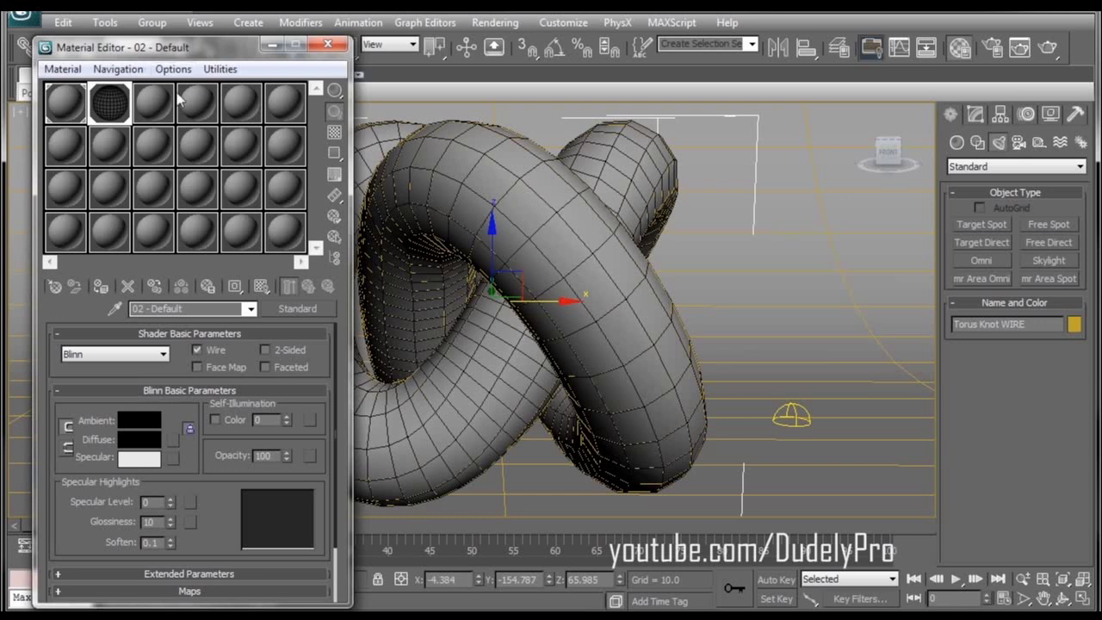
- Set the diffuse colour of the 03 - Default material to white and assign it to the solid Torus Knot01
{"action": "left_click", "coordinate": [153, 103]}
{"action": "left_click", "coordinate": [133, 441]}
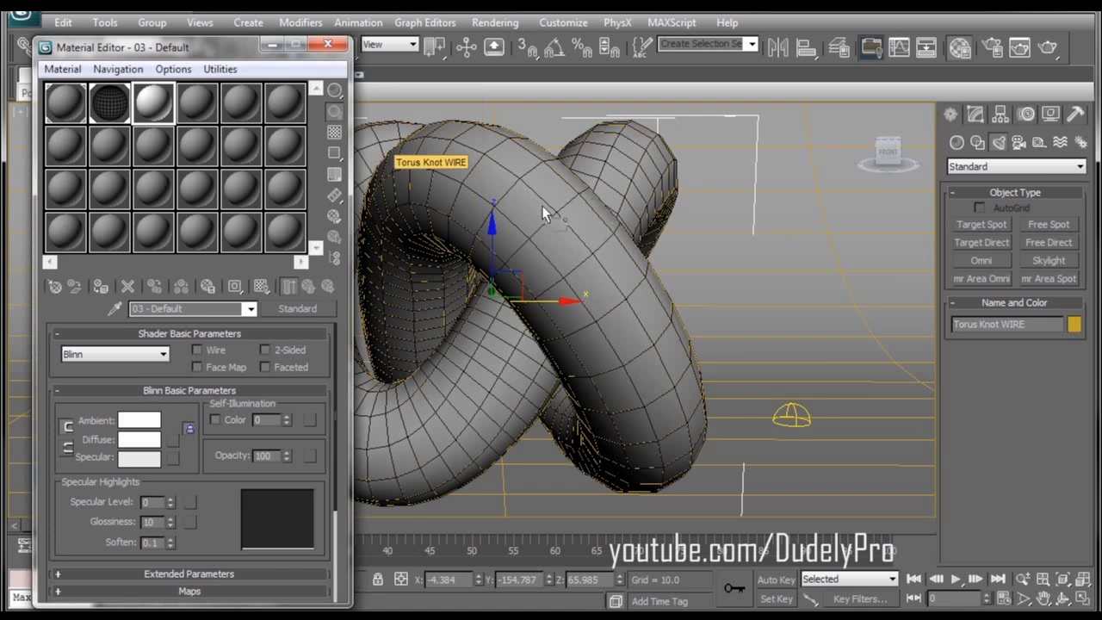
{"action": "left_click_drag", "start_coordinate": [544, 209], "coordinate": [585, 178]}
{"action": "left_click", "coordinate": [475, 162]}
{"action": "left_click", "coordinate": [475, 162]}
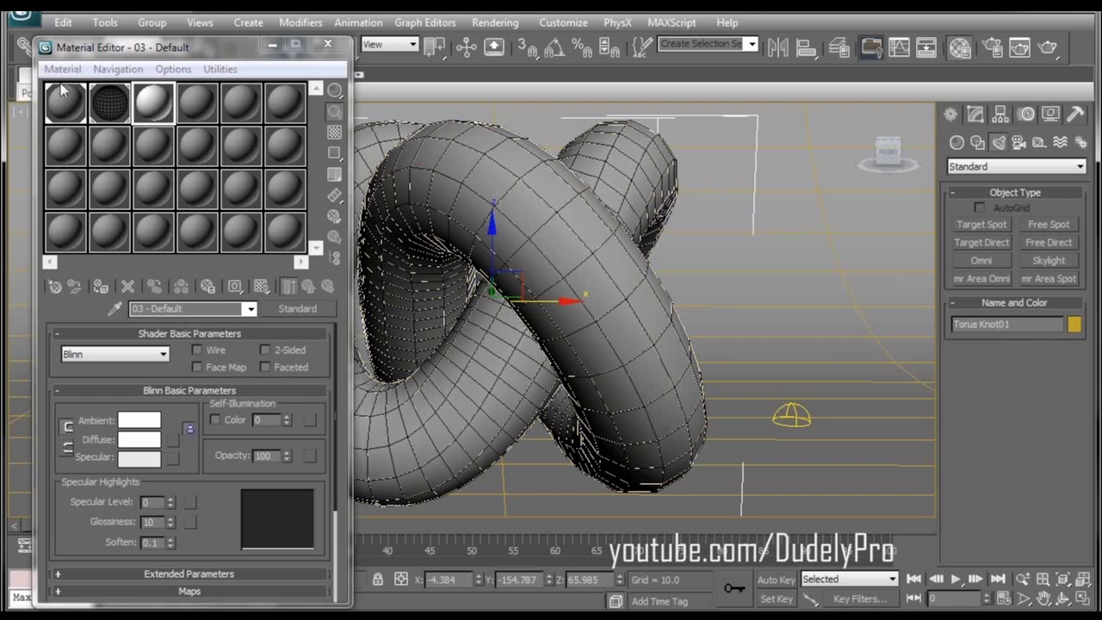
{"action": "left_click", "coordinate": [170, 98]}
{"action": "left_click", "coordinate": [62, 68]}
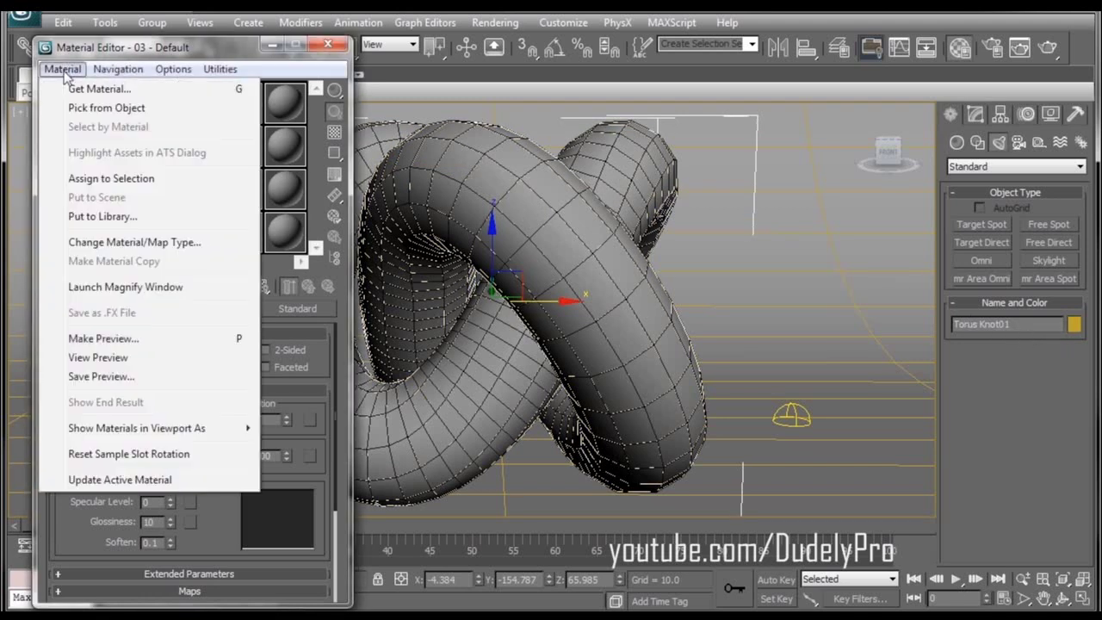
{"action": "left_click", "coordinate": [84, 178]}
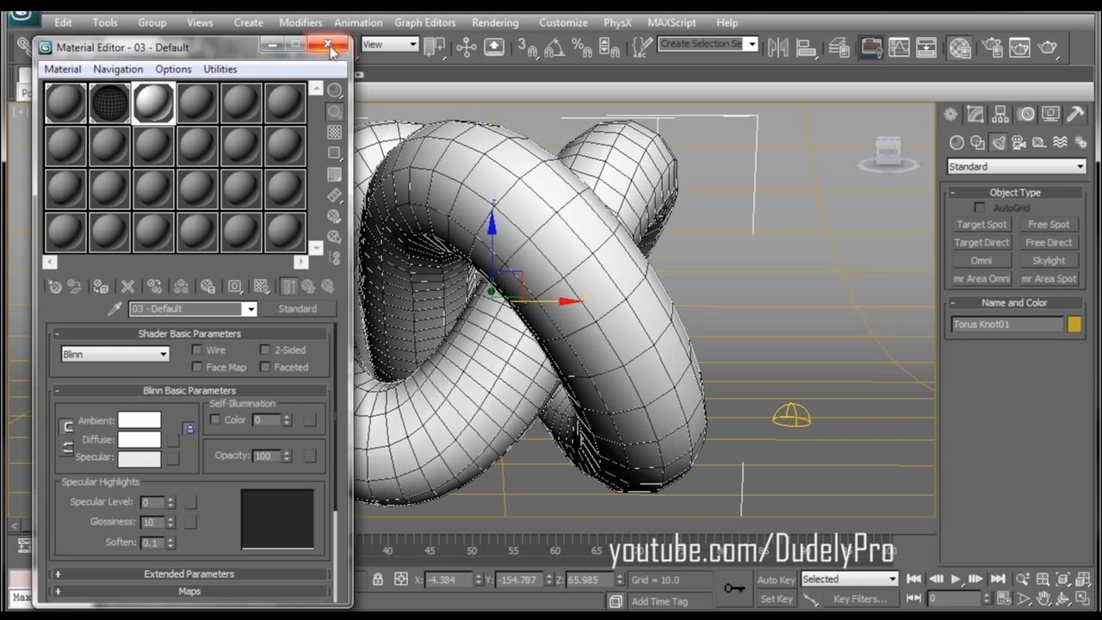
- Delete the Torus Knot WIRE copy from the scene
{"action": "left_click", "coordinate": [600, 224]}
{"action": "key", "text": "Delete"}
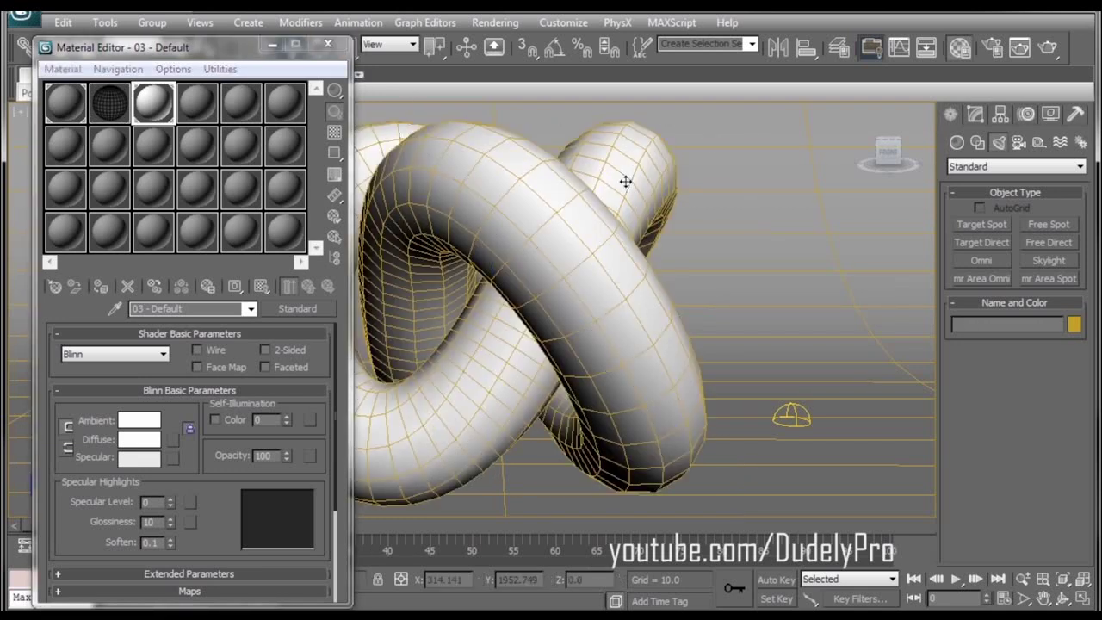
- Assign the mental ray Renderer as the production renderer in the render setup
{"action": "left_click", "coordinate": [787, 409]}
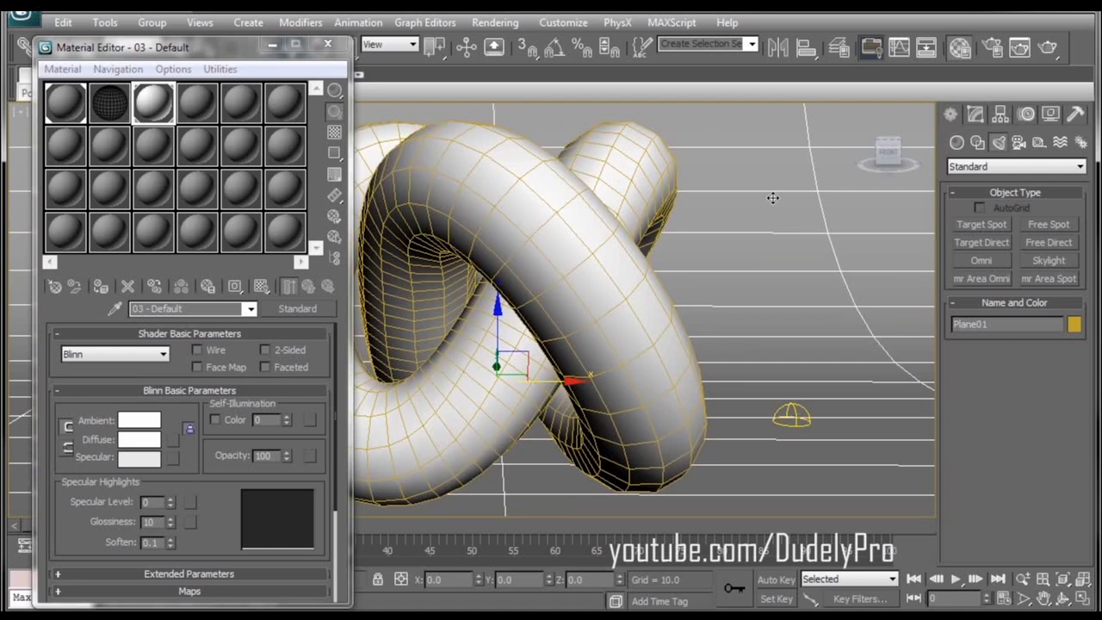
{"action": "left_click", "coordinate": [992, 49]}
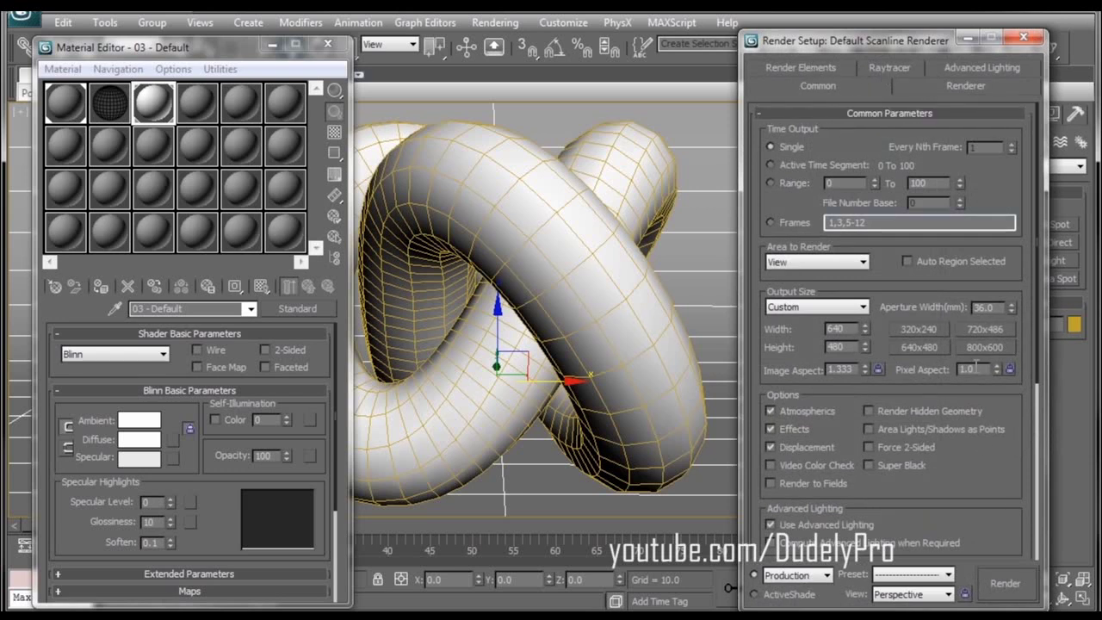
{"action": "left_click_drag", "start_coordinate": [977, 502], "coordinate": [944, 87]}
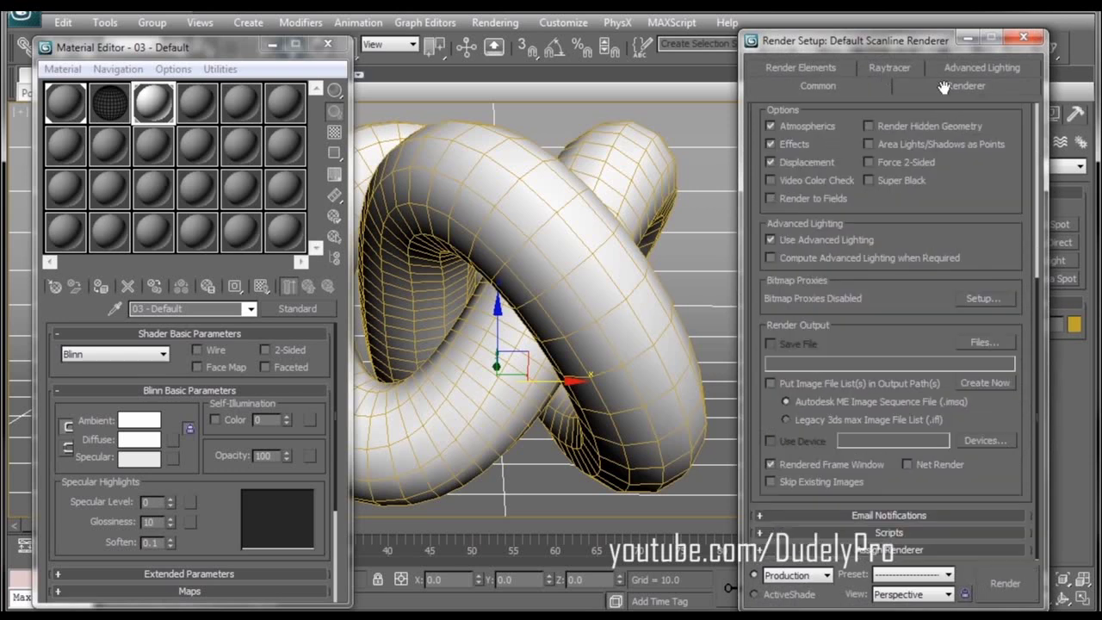
{"action": "left_click", "coordinate": [894, 550]}
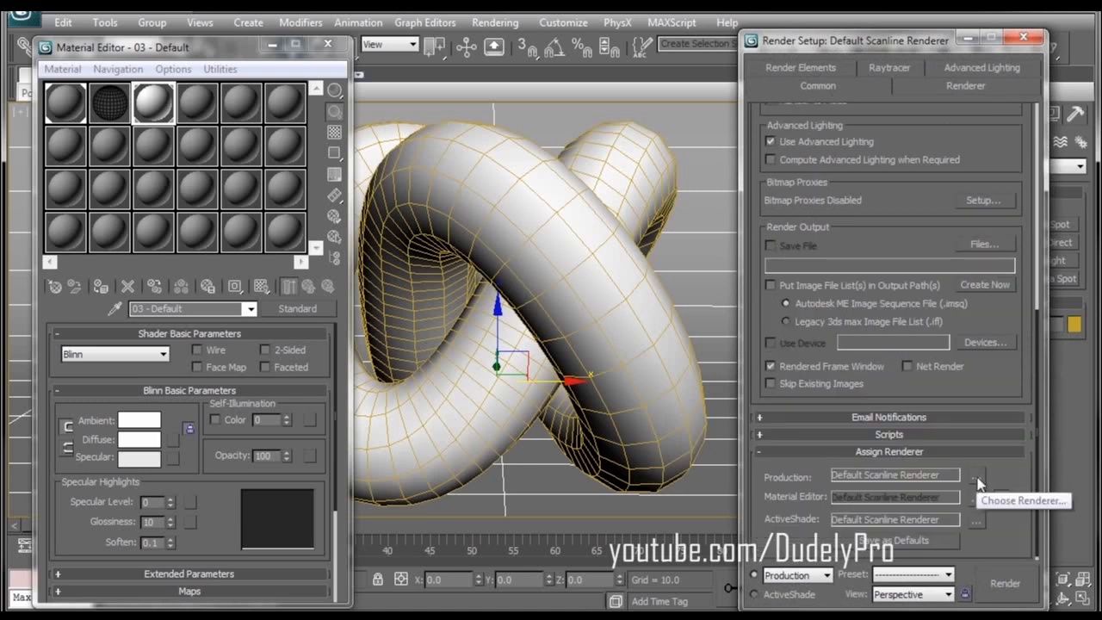
{"action": "left_click", "coordinate": [976, 477]}
{"action": "left_click", "coordinate": [845, 215]}
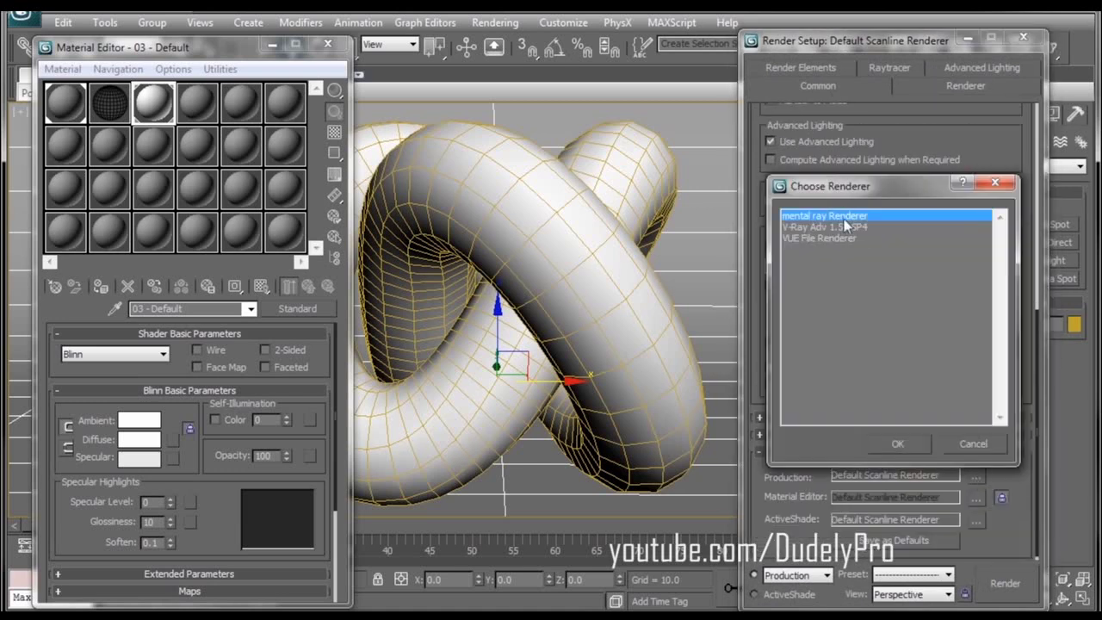
{"action": "left_click", "coordinate": [899, 444]}
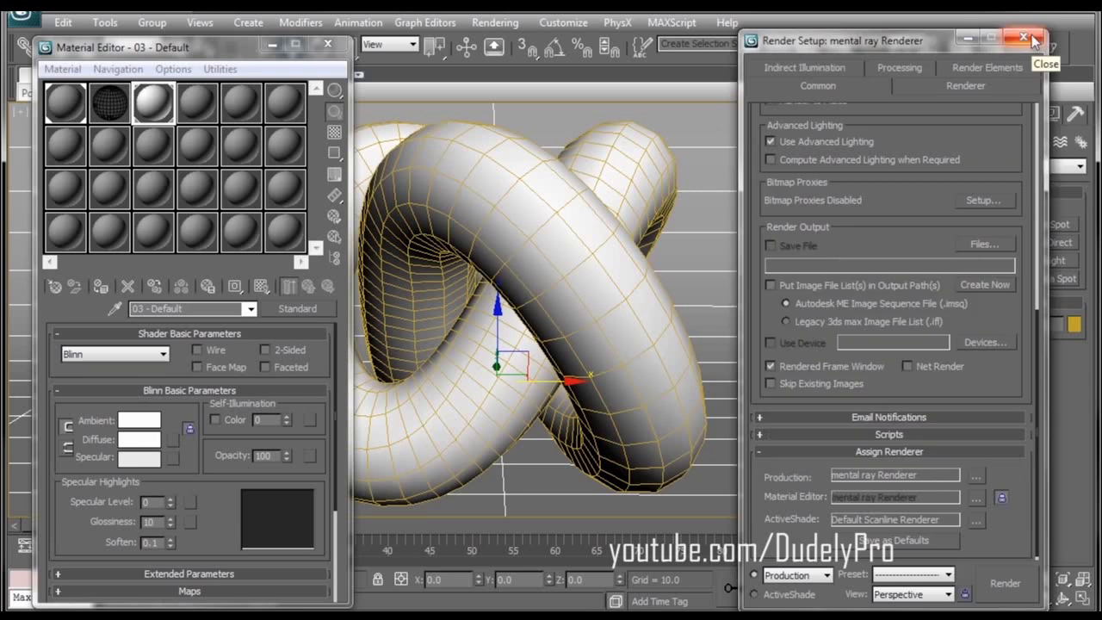
{"action": "left_click", "coordinate": [1024, 40]}
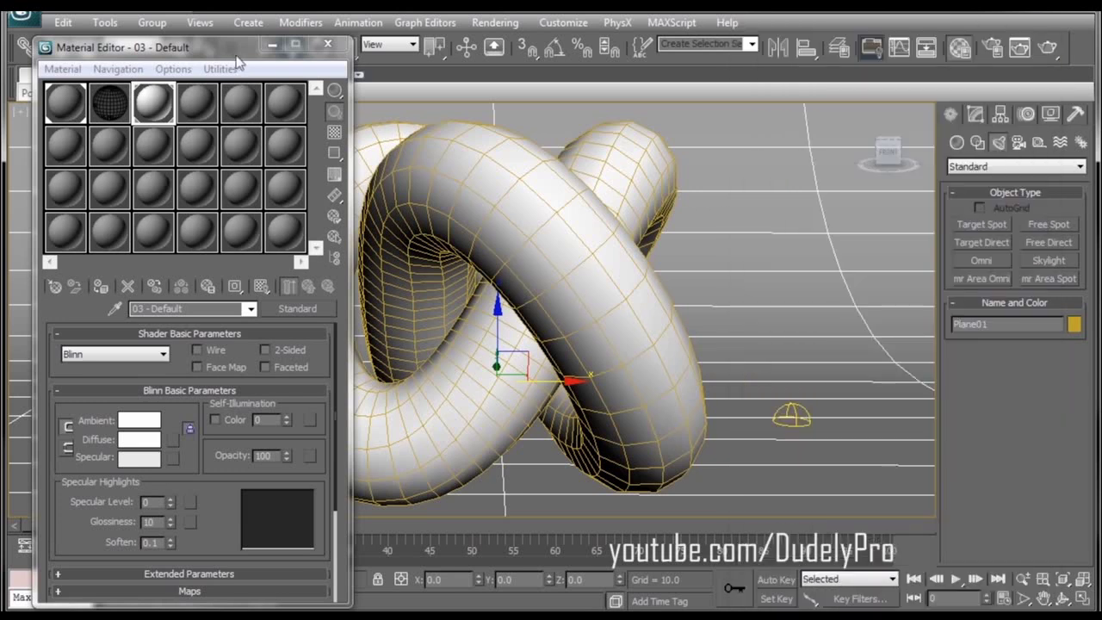
- Change the 02 - Default material to a Composite material, discarding the old material
{"action": "left_click", "coordinate": [110, 104]}
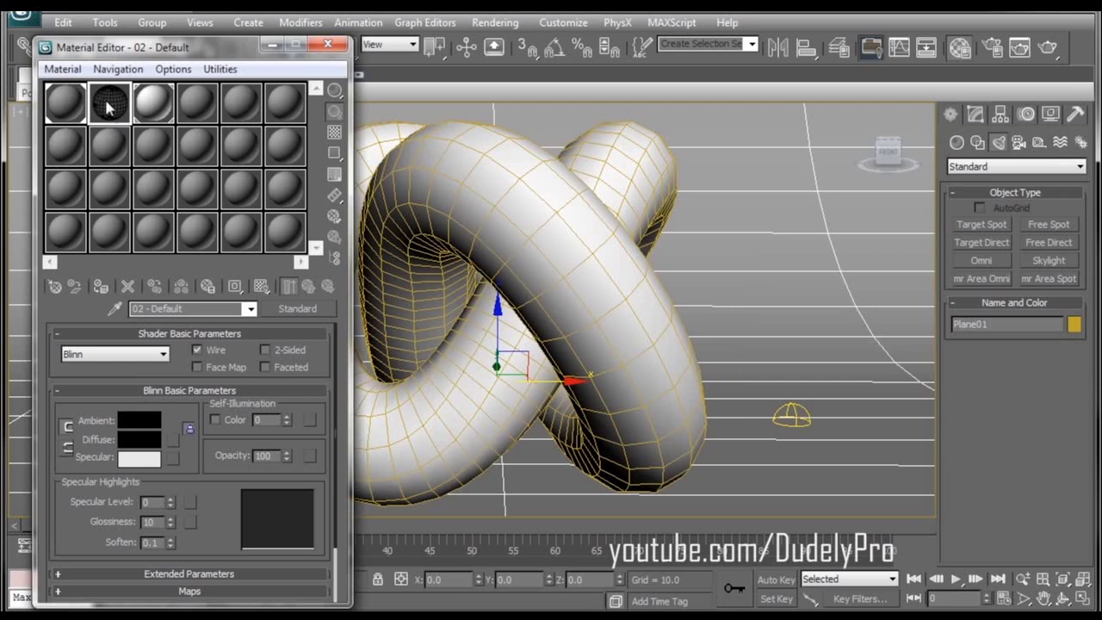
{"action": "left_click", "coordinate": [290, 312]}
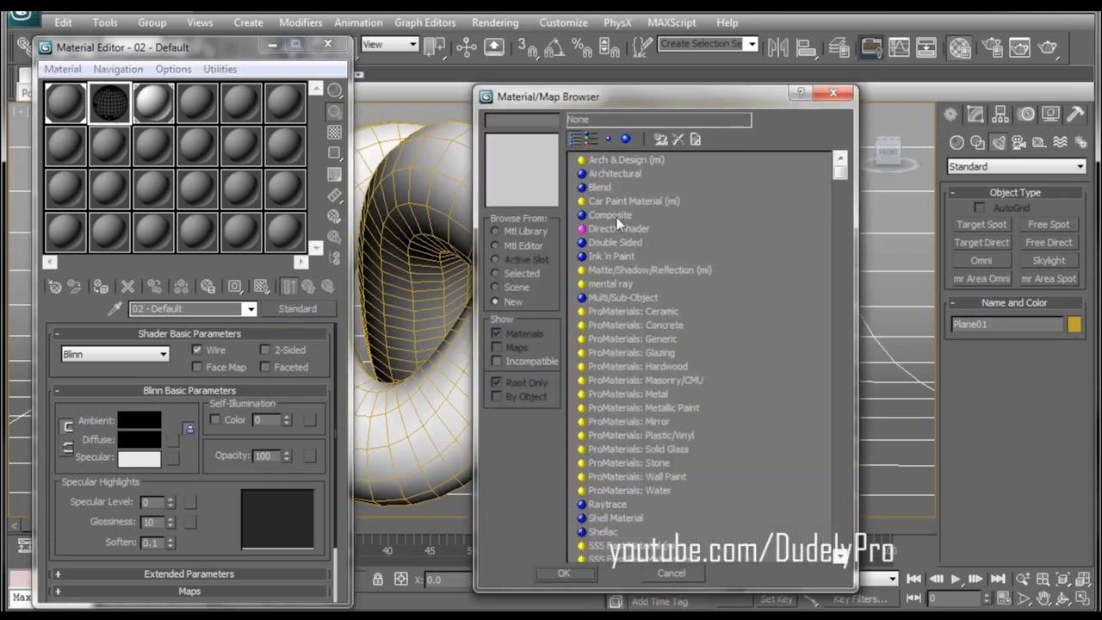
{"action": "double_click", "coordinate": [617, 215]}
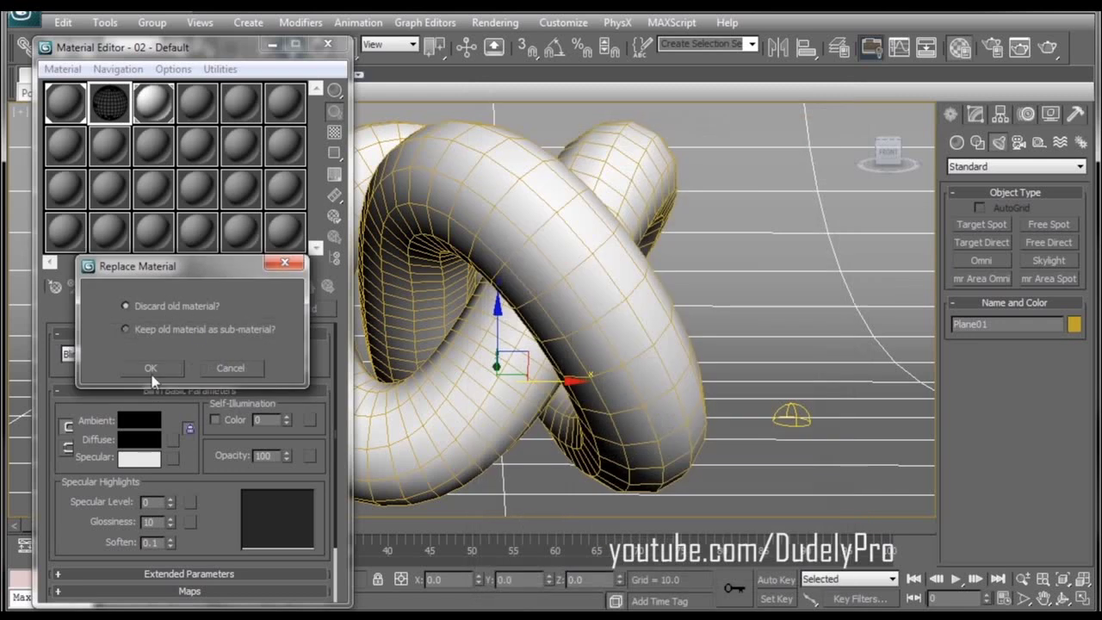
{"action": "left_click", "coordinate": [152, 369]}
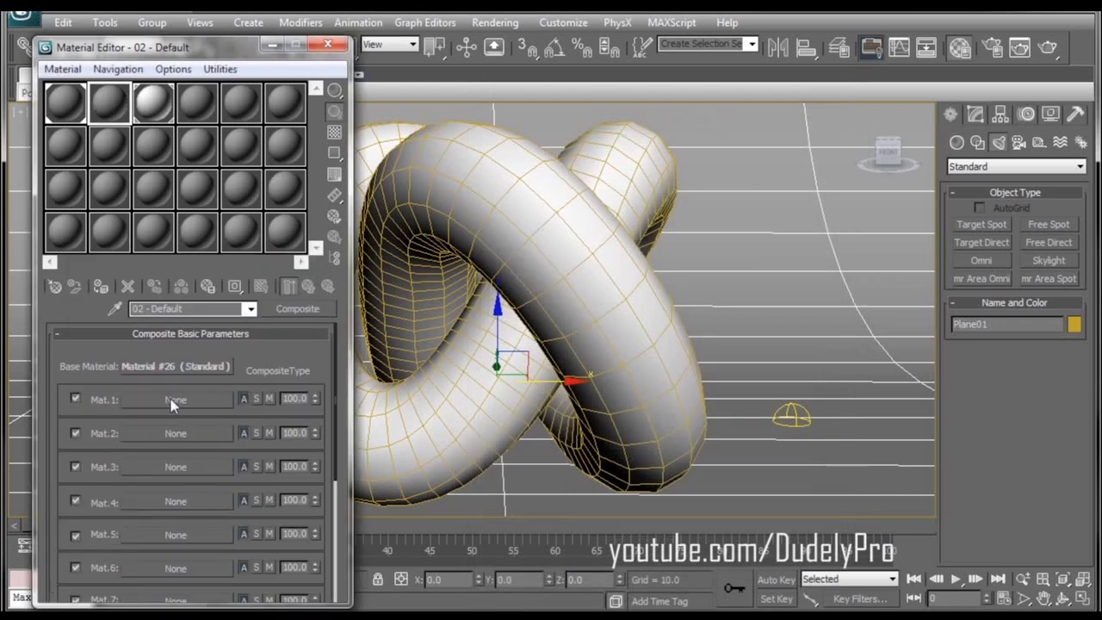
- Add a Standard material as Mat.1 of the composite and name it BASE
{"action": "left_click", "coordinate": [175, 400]}
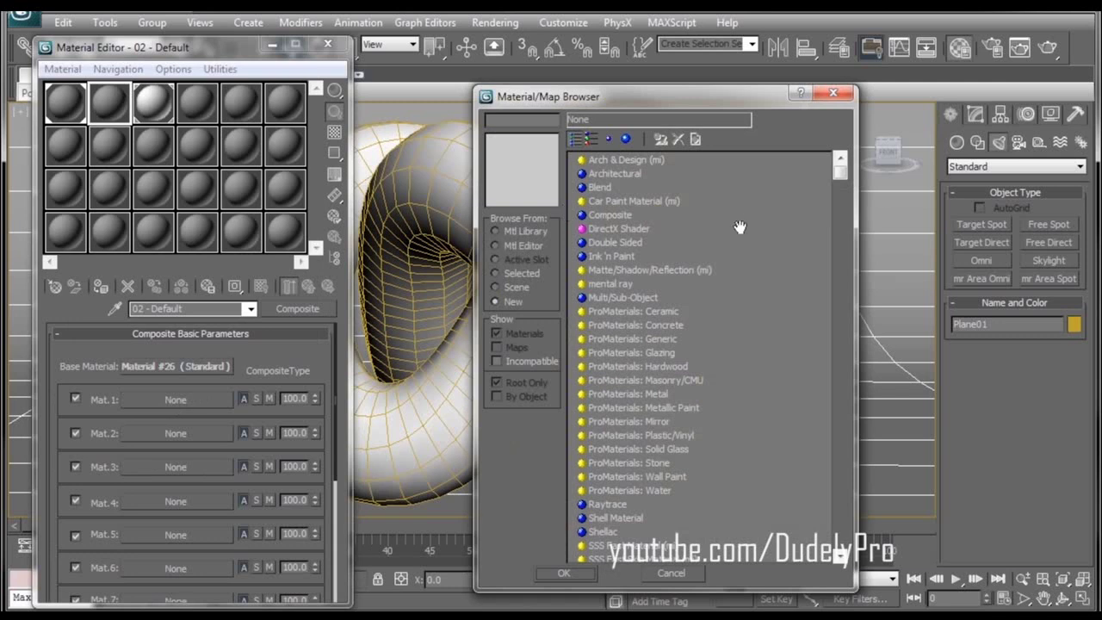
{"action": "left_click_drag", "start_coordinate": [843, 180], "coordinate": [839, 506]}
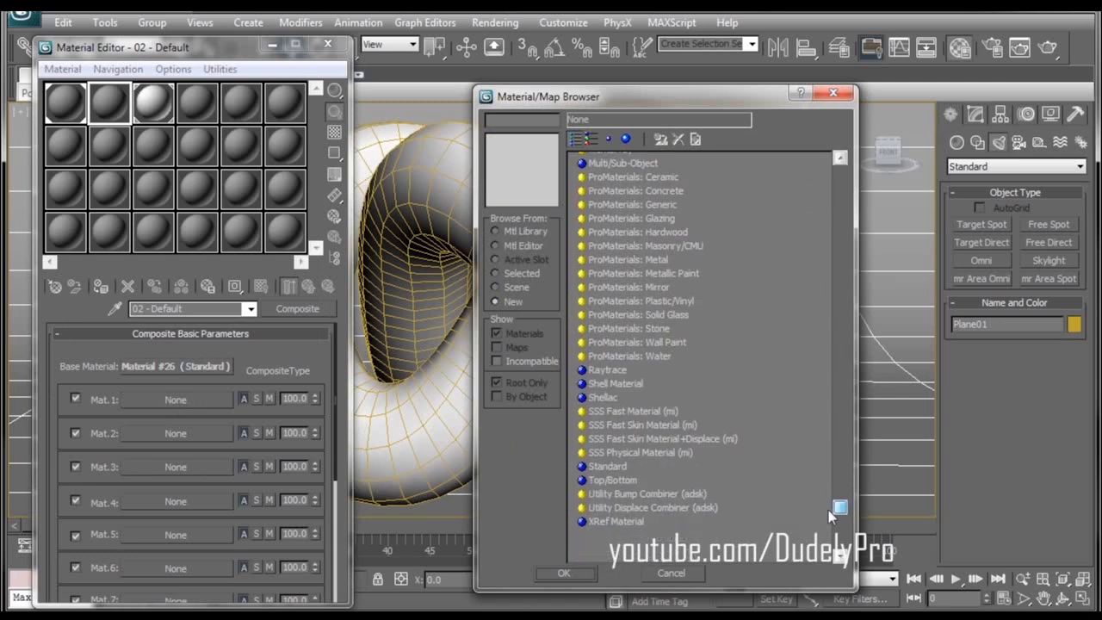
{"action": "left_click", "coordinate": [608, 467]}
{"action": "left_click", "coordinate": [583, 575]}
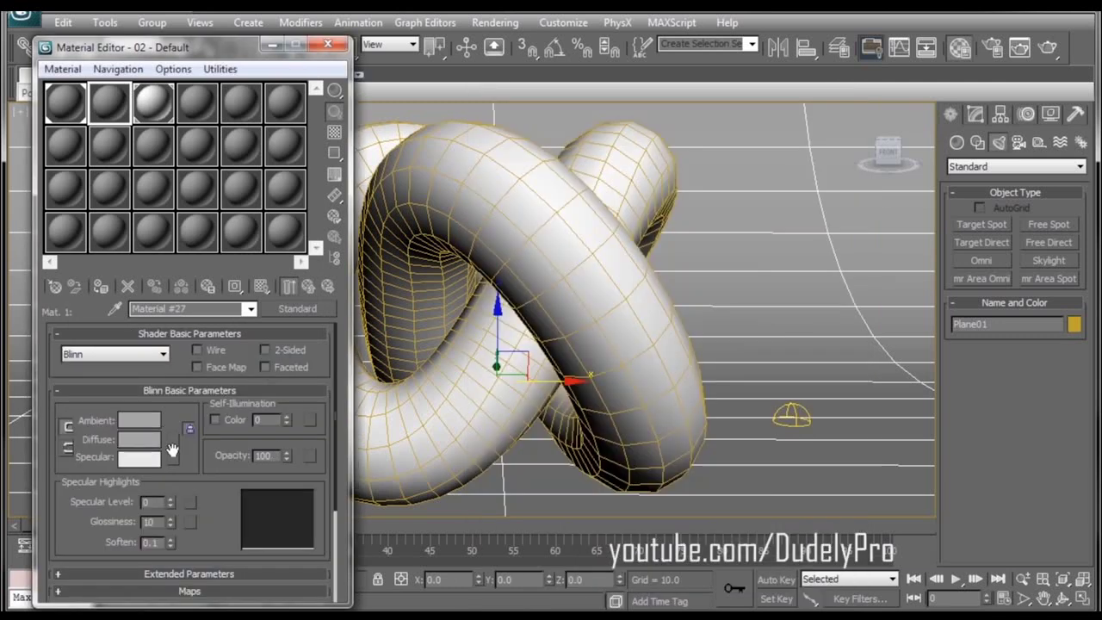
{"action": "left_click", "coordinate": [135, 308]}
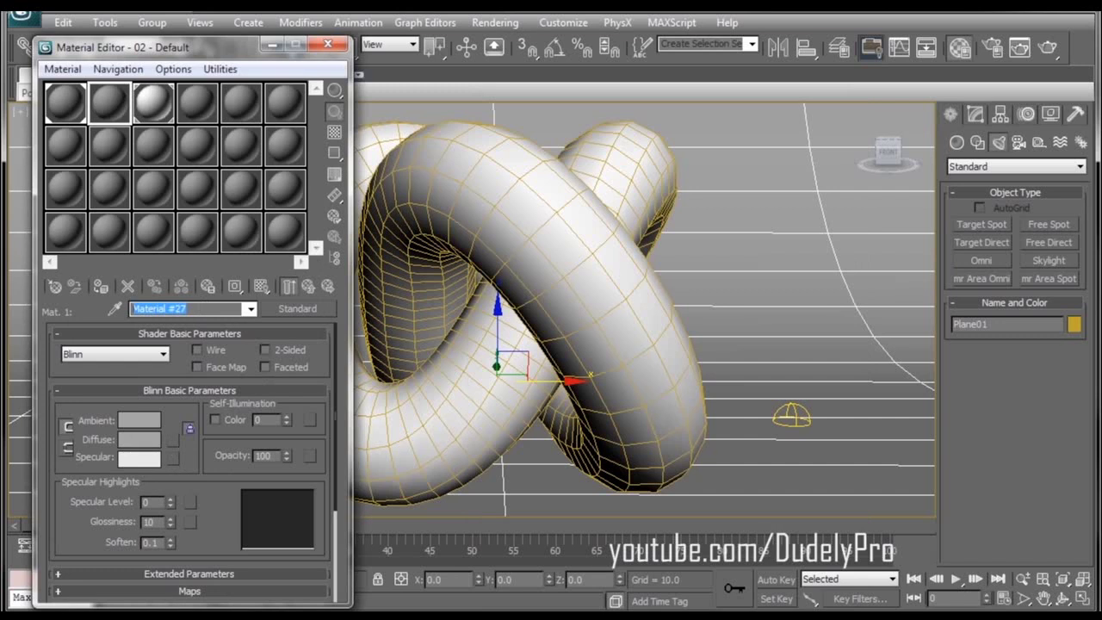
{"action": "type", "text": "BASE"}
{"action": "left_click", "coordinate": [312, 286]}
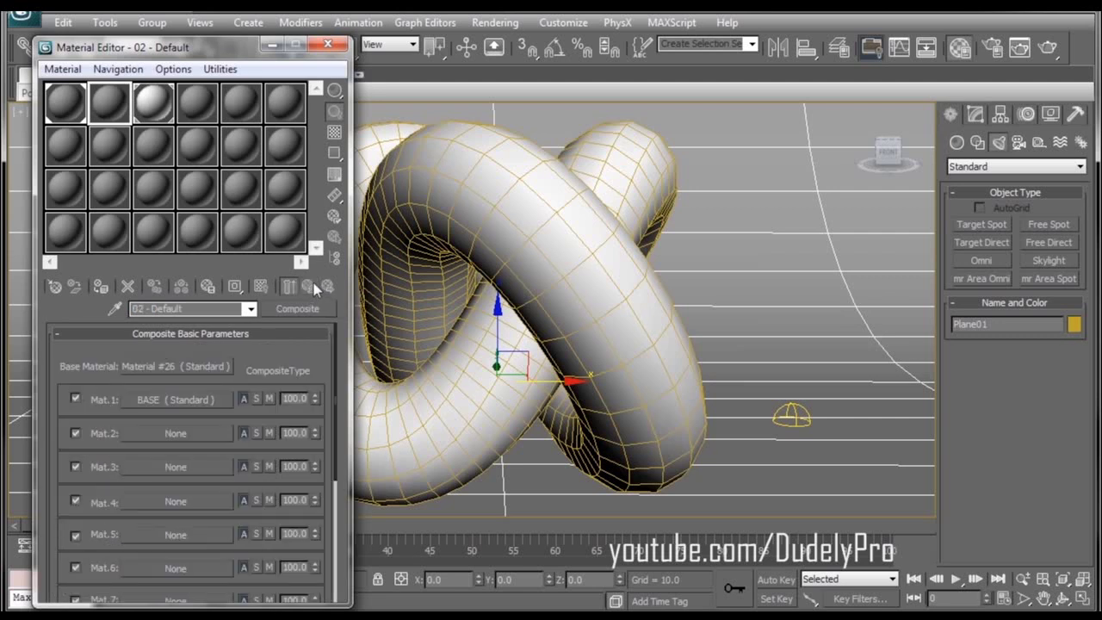
- Add a Standard material as Mat.2 of the composite
{"action": "left_click", "coordinate": [158, 436]}
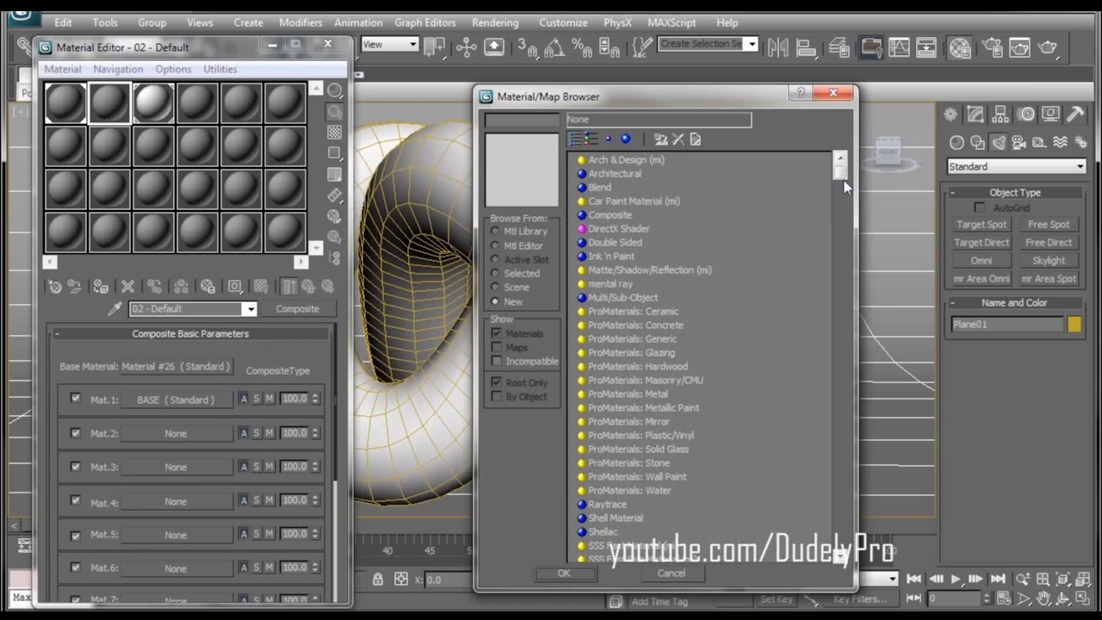
{"action": "left_click_drag", "start_coordinate": [842, 179], "coordinate": [838, 543]}
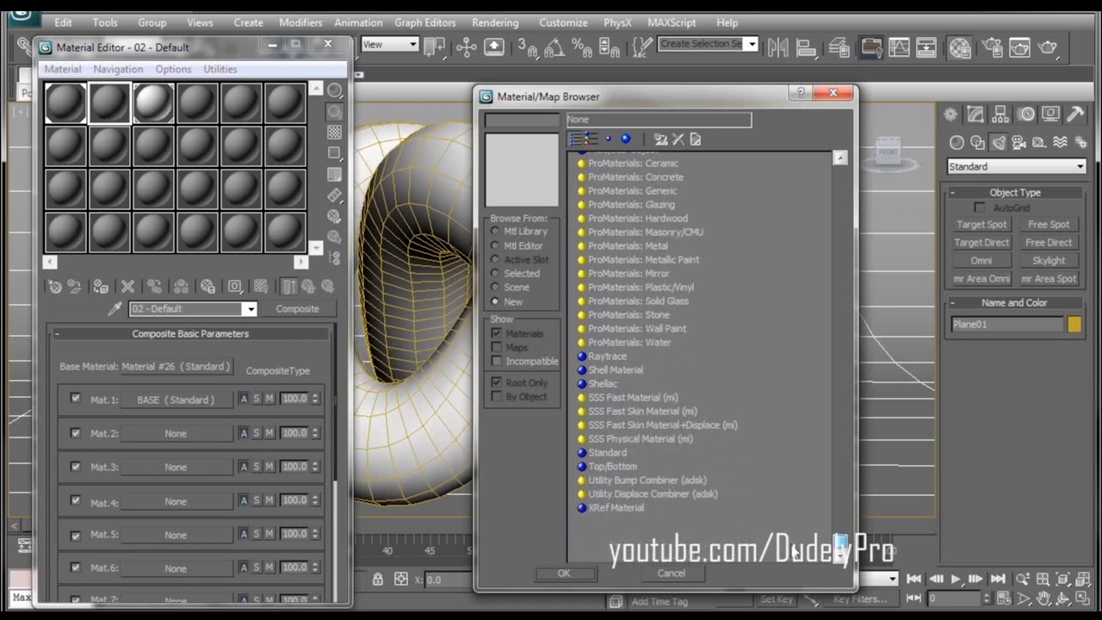
{"action": "left_click", "coordinate": [613, 453]}
{"action": "left_click", "coordinate": [575, 574]}
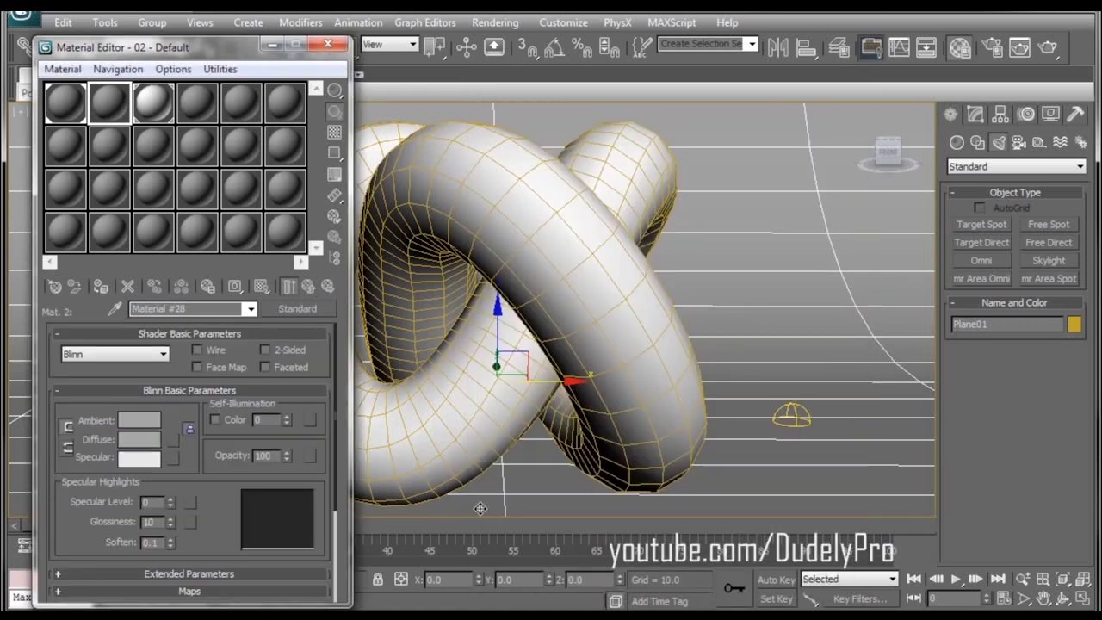
- Make the Mat.2 sub-material a black wire material named WIRE and preview it on the enlarged sample sphere
{"action": "left_click", "coordinate": [145, 440]}
{"action": "left_click_drag", "start_coordinate": [238, 206], "coordinate": [238, 139]}
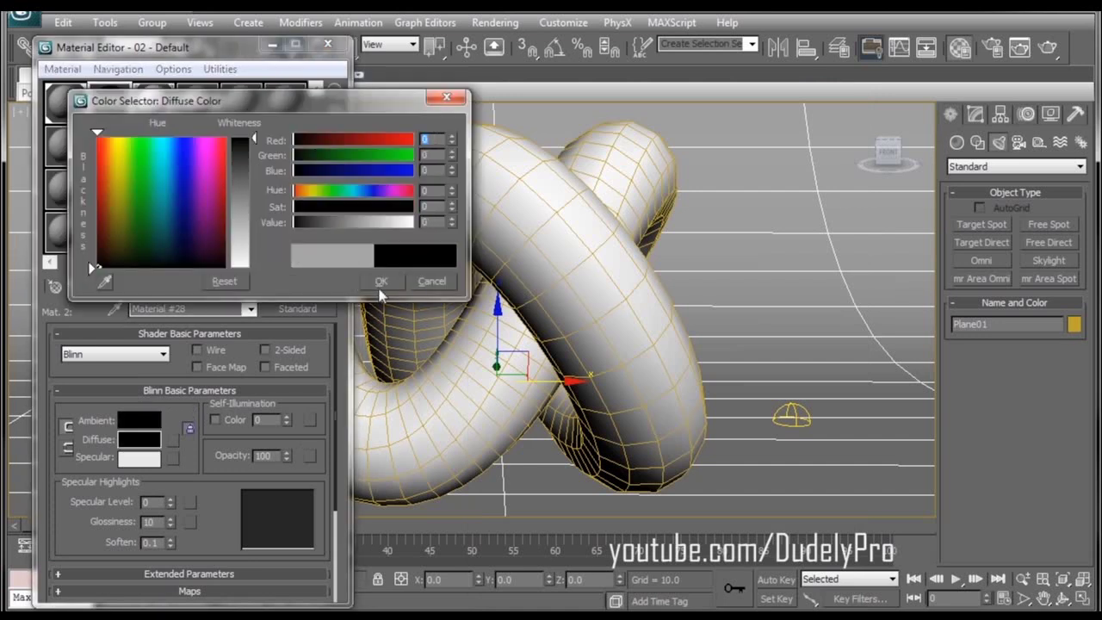
{"action": "left_click", "coordinate": [379, 286]}
{"action": "left_click", "coordinate": [199, 350]}
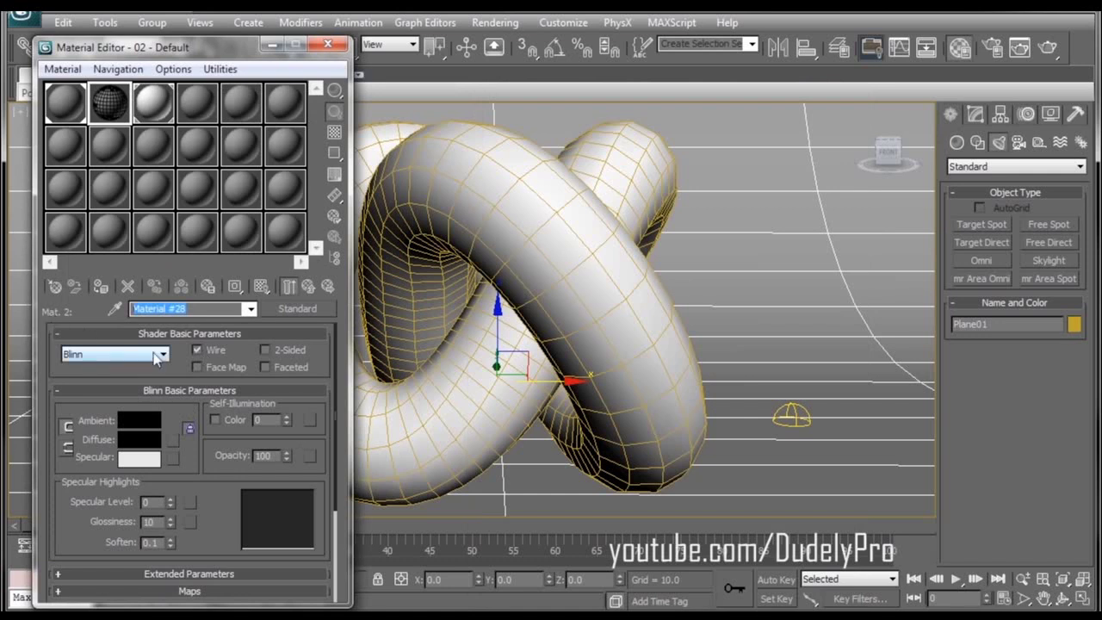
{"action": "type", "text": "WIRE"}
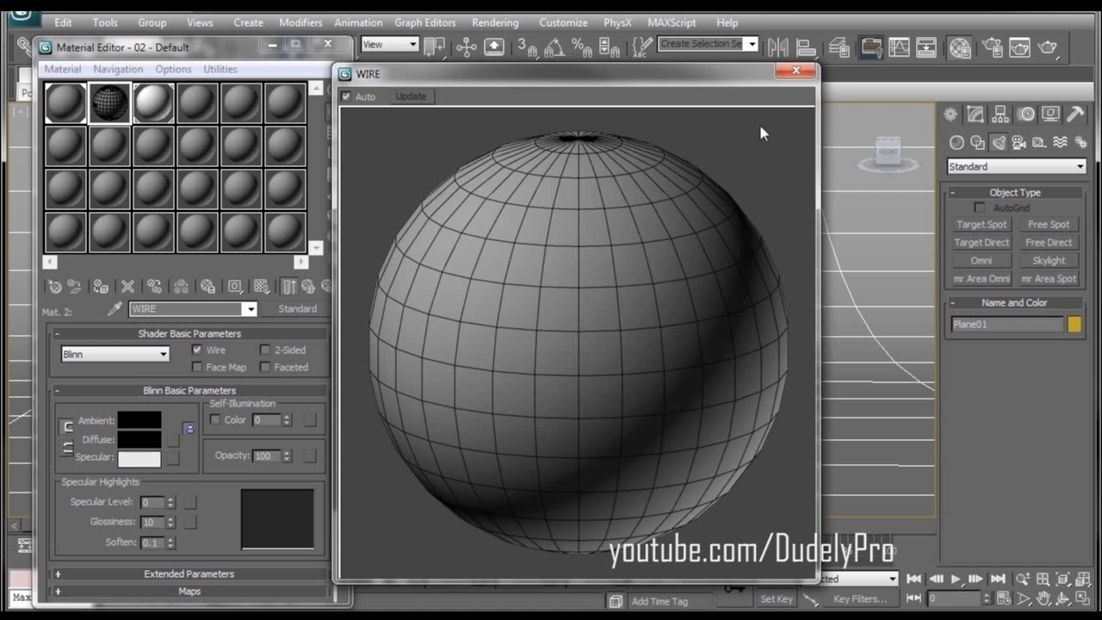
{"action": "left_click", "coordinate": [797, 71]}
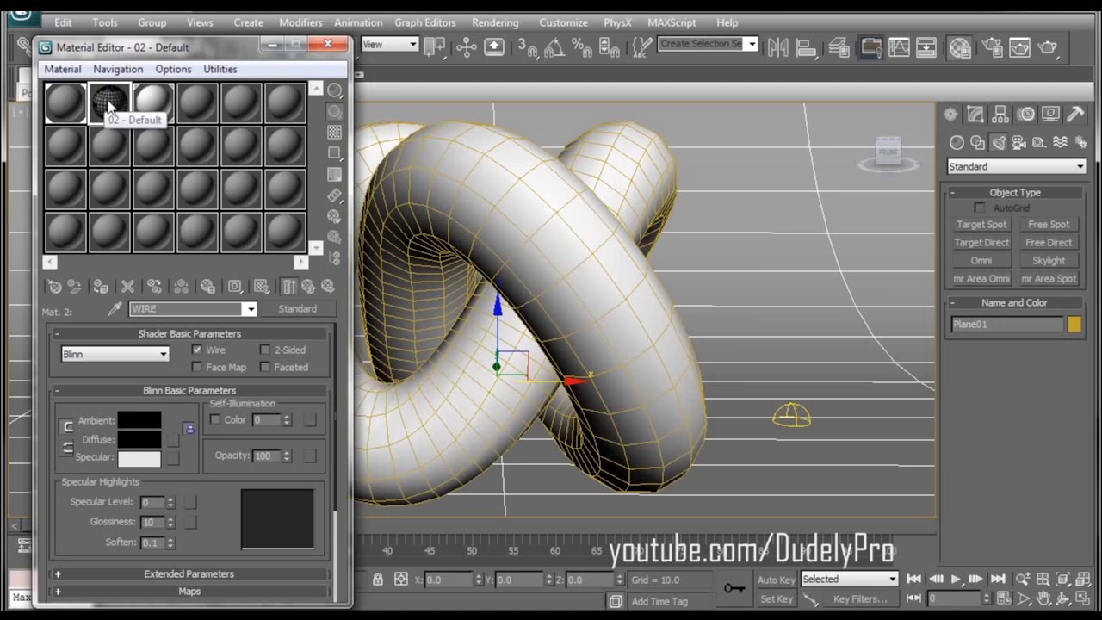
- Assign the 02 - Default composite material to the torus knot and test-render the Perspective view
{"action": "left_click_drag", "start_coordinate": [109, 105], "coordinate": [497, 201]}
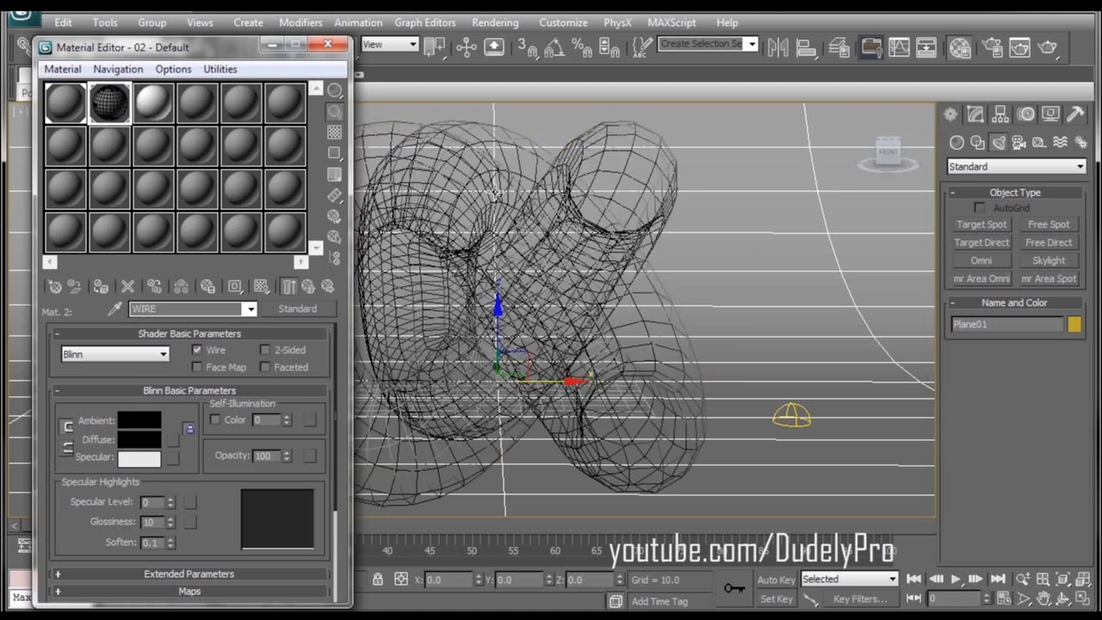
{"action": "left_click", "coordinate": [1048, 50]}
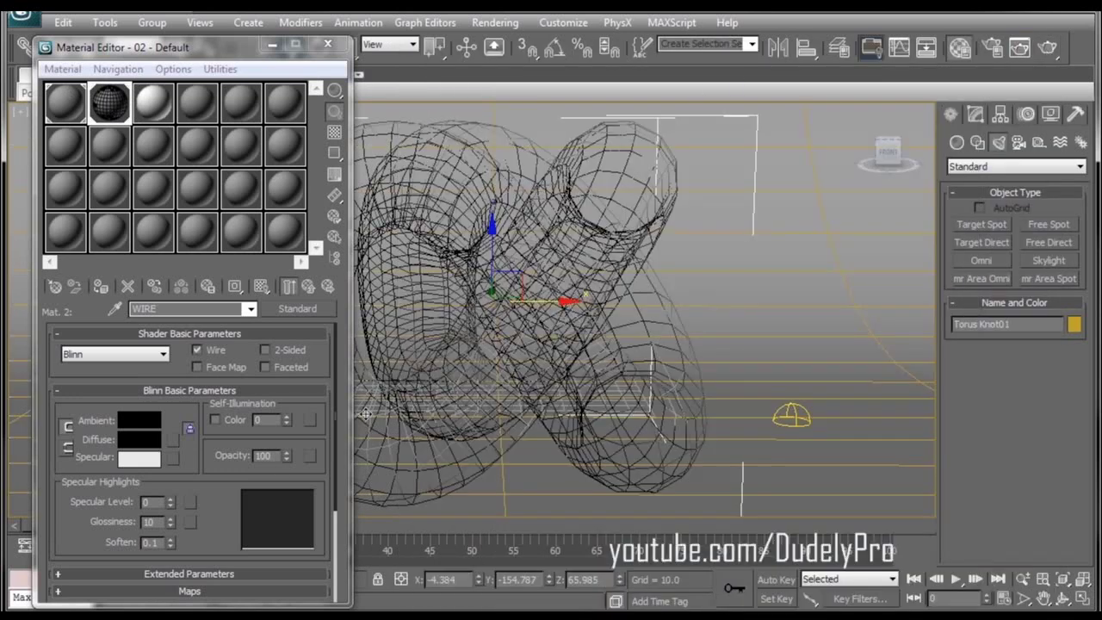
- Set the wire size of the WIRE sub-material to 3.0 pixels and test-render the Perspective view
{"action": "left_click_drag", "start_coordinate": [225, 520], "coordinate": [226, 486]}
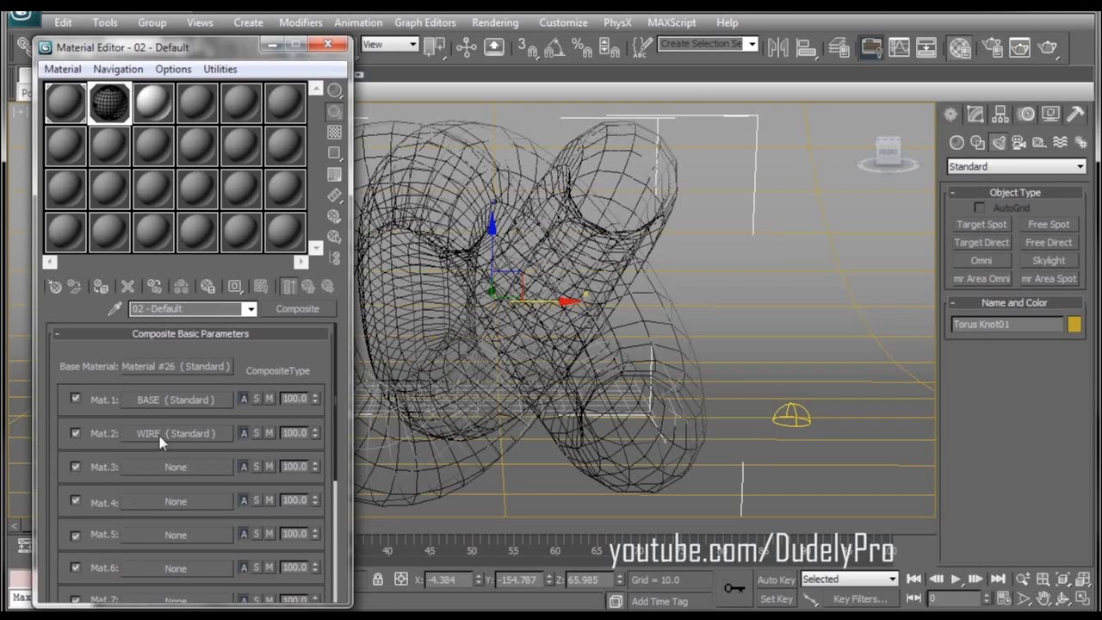
{"action": "left_click", "coordinate": [161, 443]}
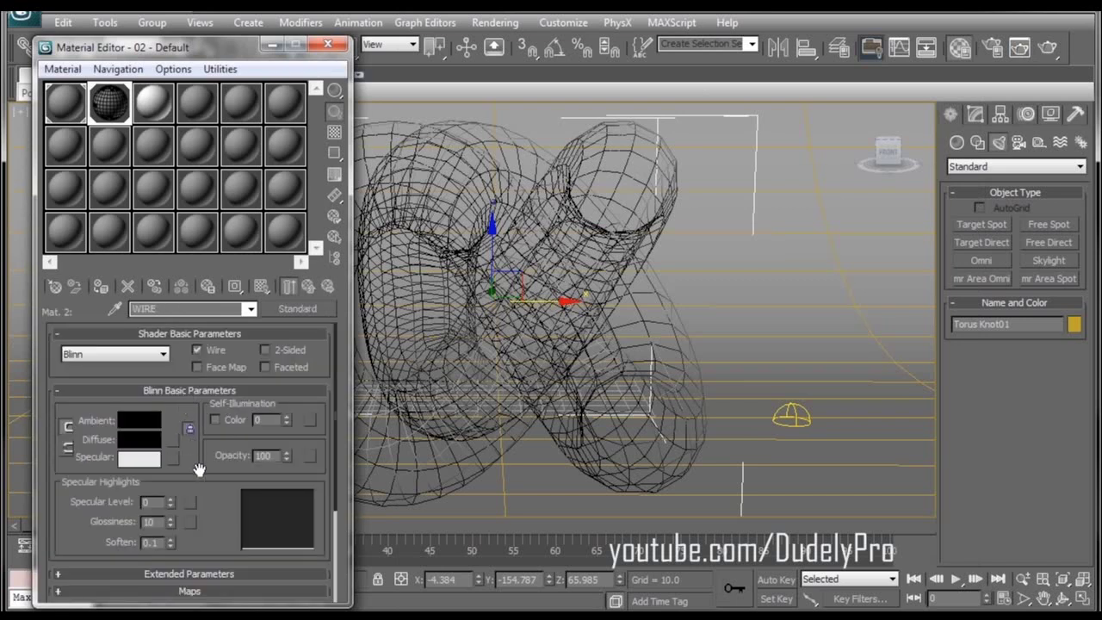
{"action": "left_click_drag", "start_coordinate": [221, 503], "coordinate": [218, 405]}
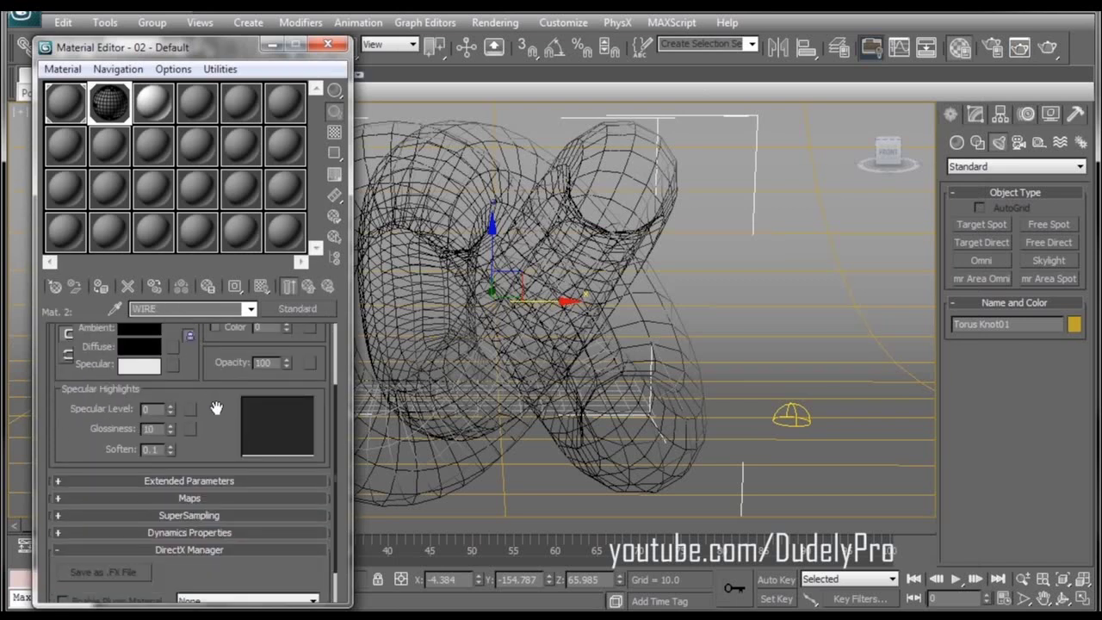
{"action": "left_click", "coordinate": [210, 472]}
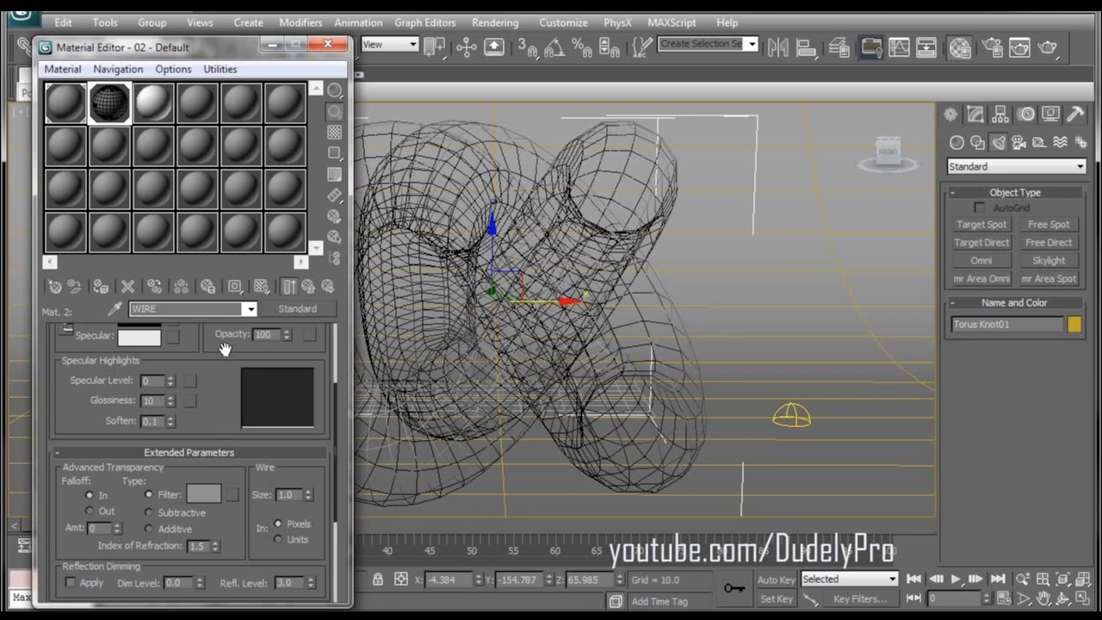
{"action": "double_click", "coordinate": [287, 495]}
{"action": "type", "text": "3"}
{"action": "key", "text": "Return"}
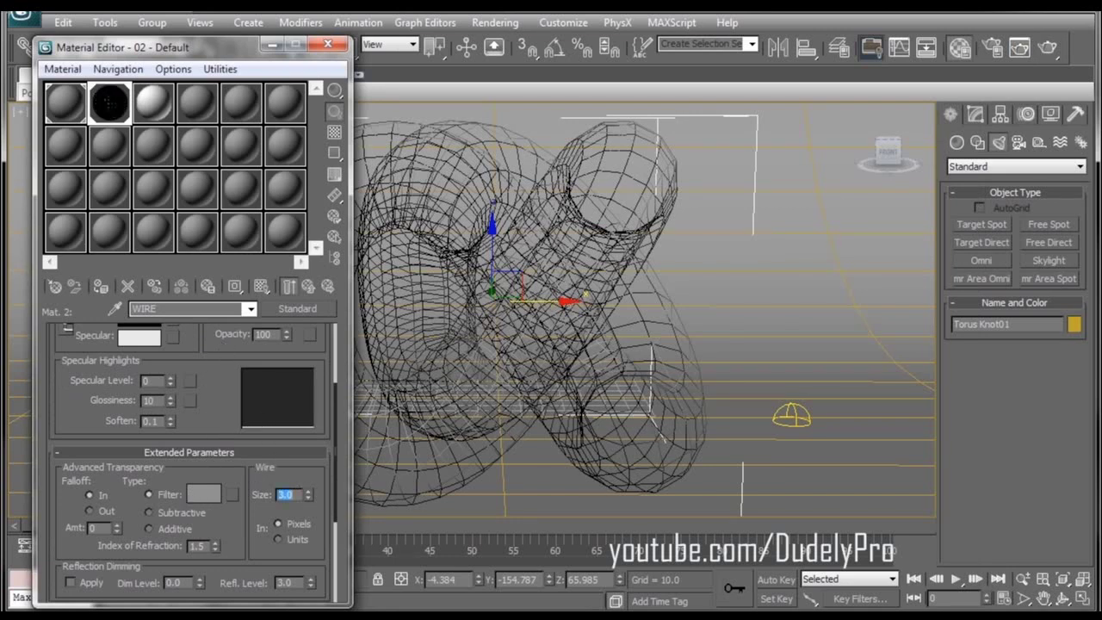
{"action": "left_click", "coordinate": [1046, 50]}
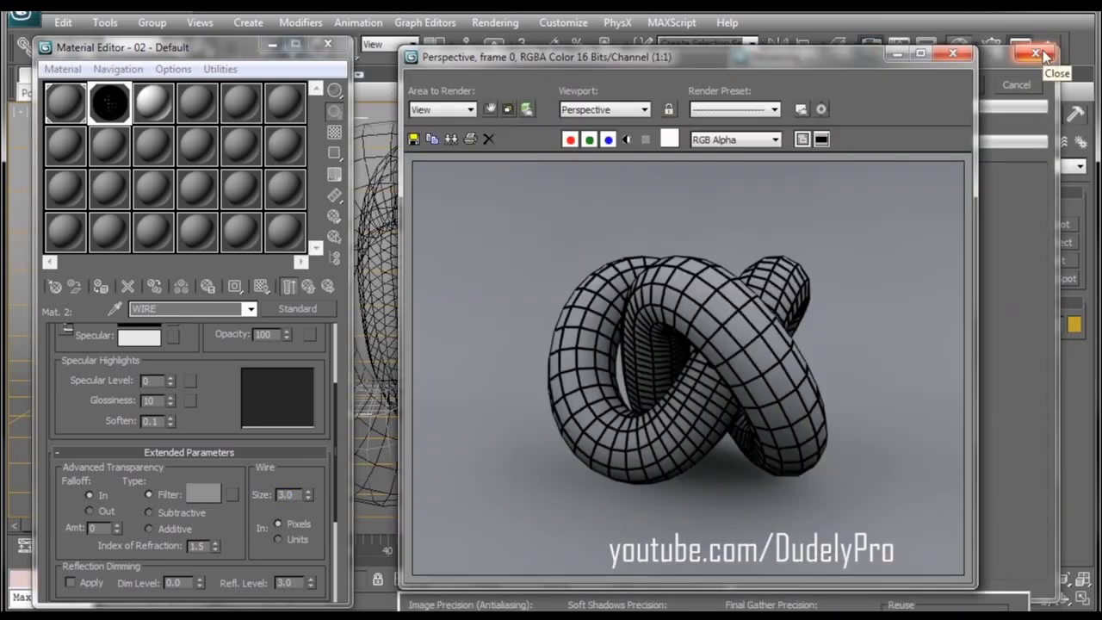
{"action": "left_click", "coordinate": [953, 55]}
- Set the wire size of the WIRE sub-material to 1.52 pixels and test-render the Perspective view
{"action": "type", "text": "1.52"}
{"action": "key", "text": "Return"}
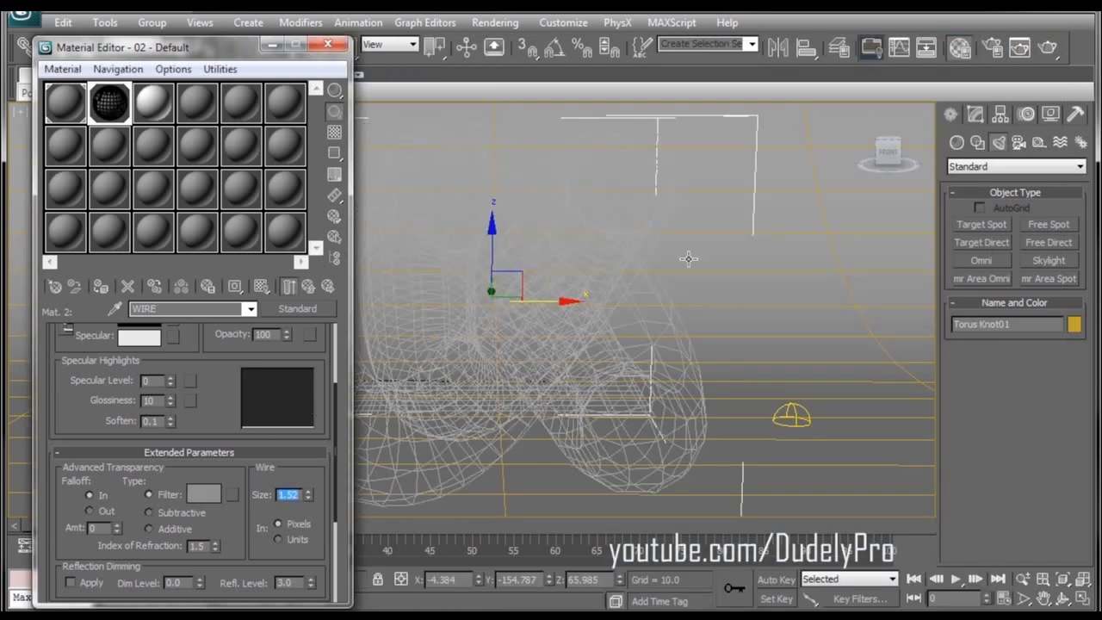
{"action": "left_click", "coordinate": [1048, 48]}
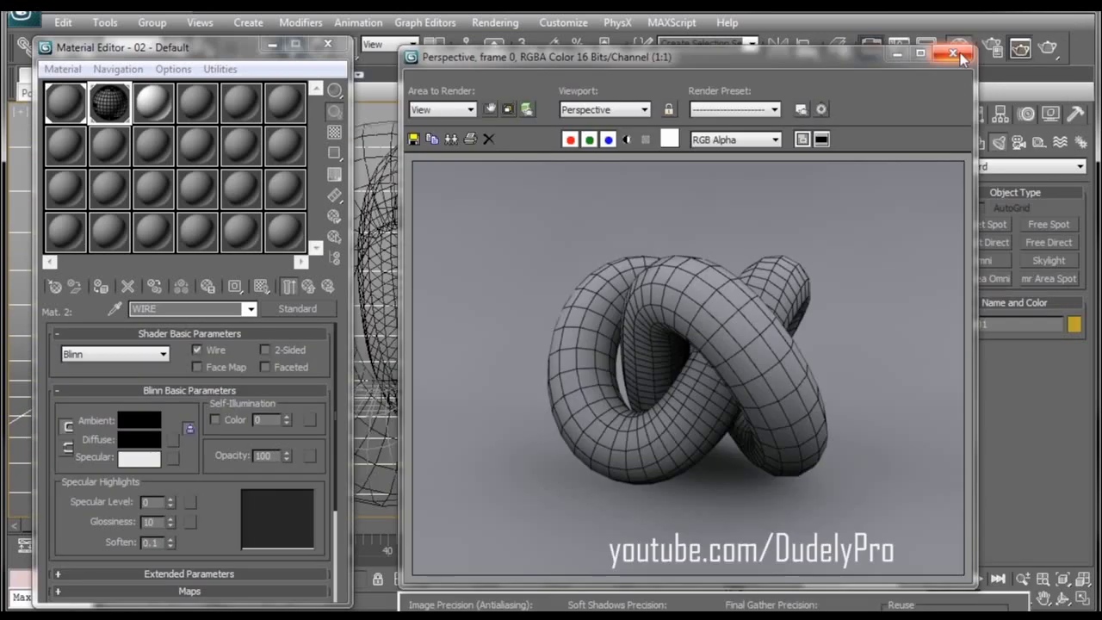
{"action": "left_click", "coordinate": [960, 52]}
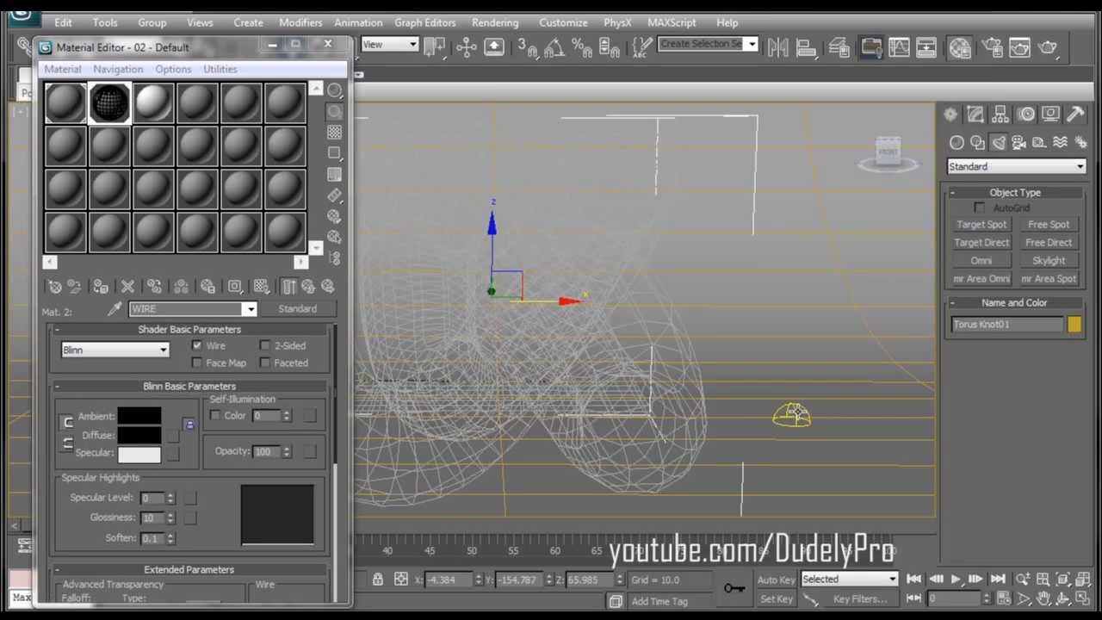
- Delete the skylight beside the torus knot from the scene
{"action": "left_click", "coordinate": [791, 414]}
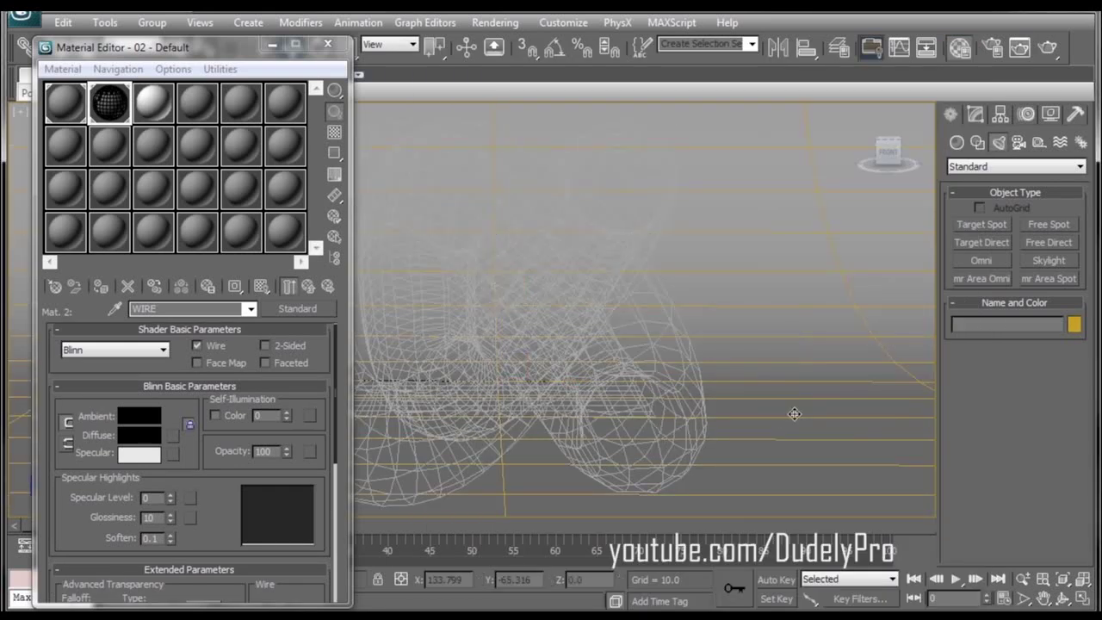
- Test-render the Perspective view of the scene without the skylight, and close the rendered frame
{"action": "left_click", "coordinate": [1049, 49]}
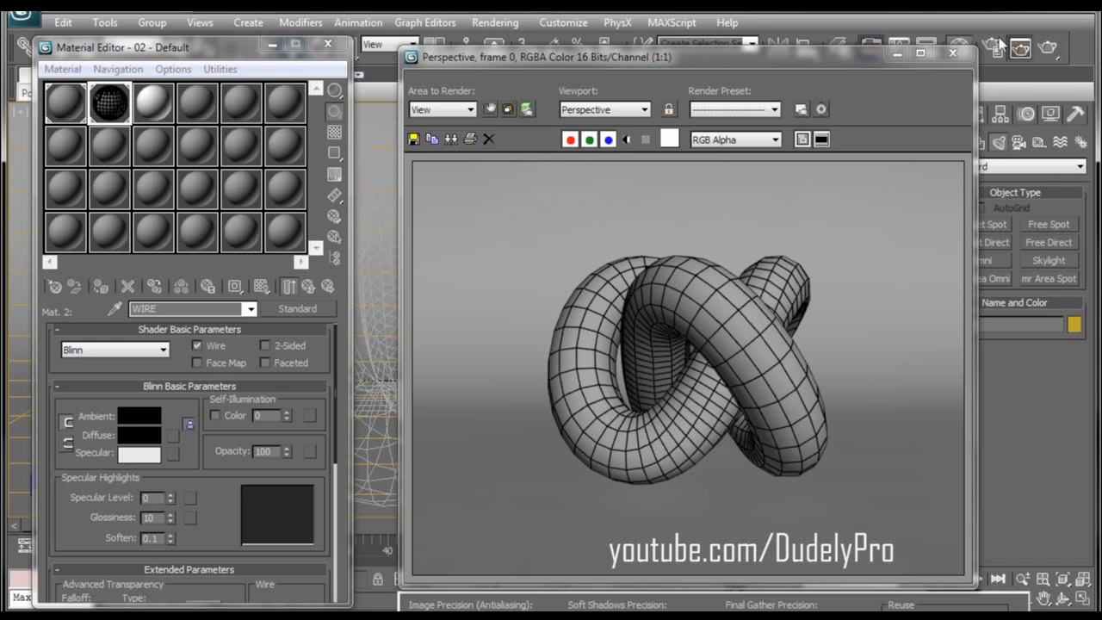
{"action": "left_click", "coordinate": [955, 53]}
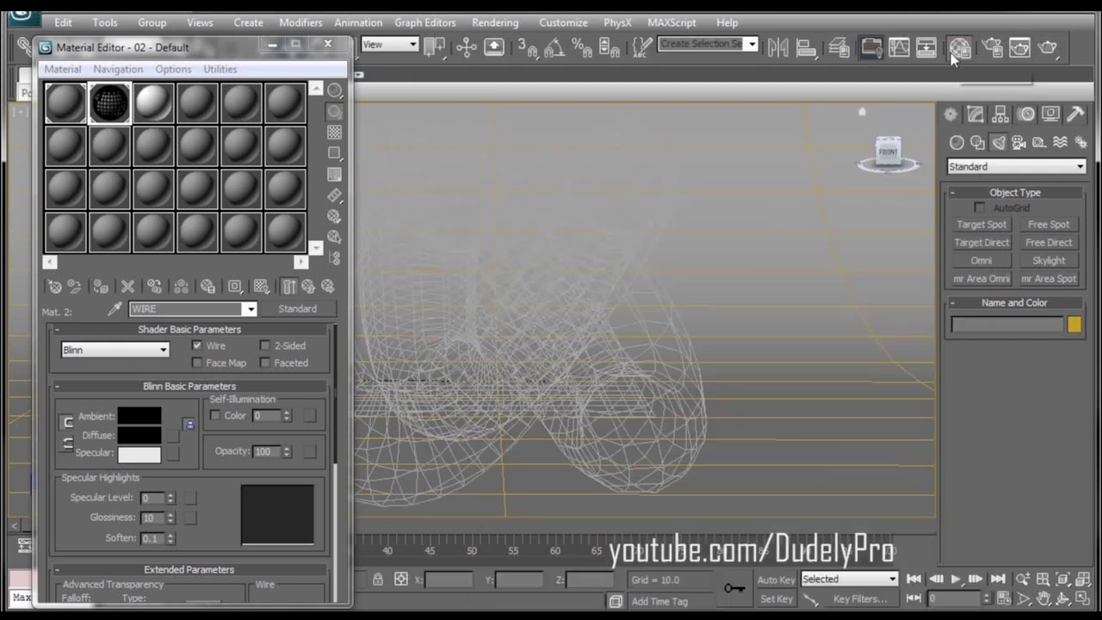
- Add an Ambient/Reflective Occlusion (3dsmax) map to the diffuse color of the composite's BASE sub-material
{"action": "left_click", "coordinate": [292, 287]}
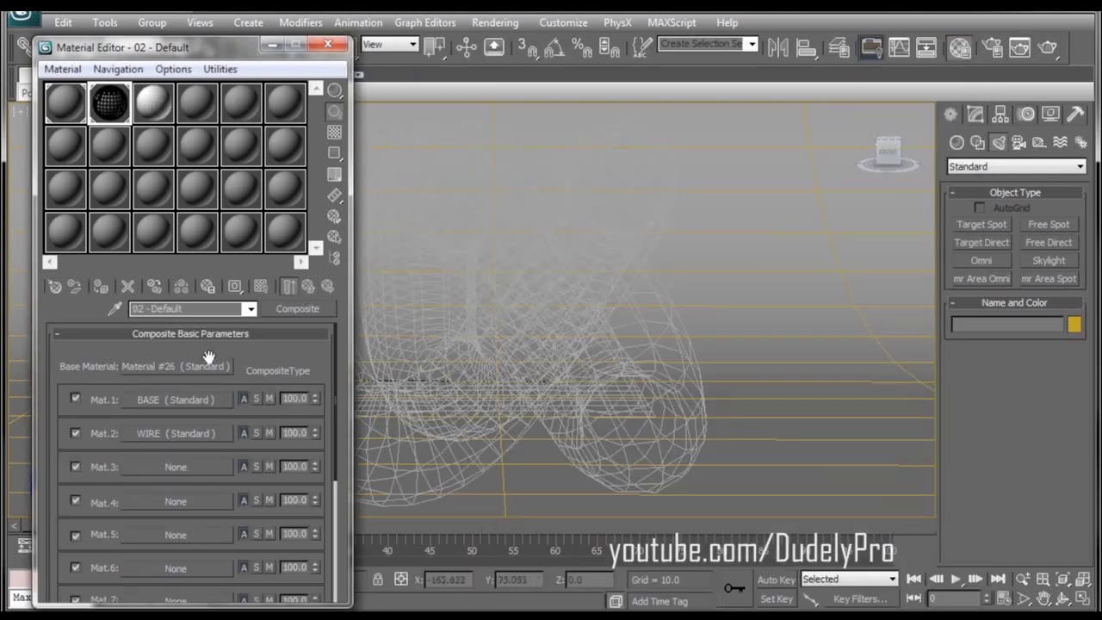
{"action": "left_click", "coordinate": [176, 400]}
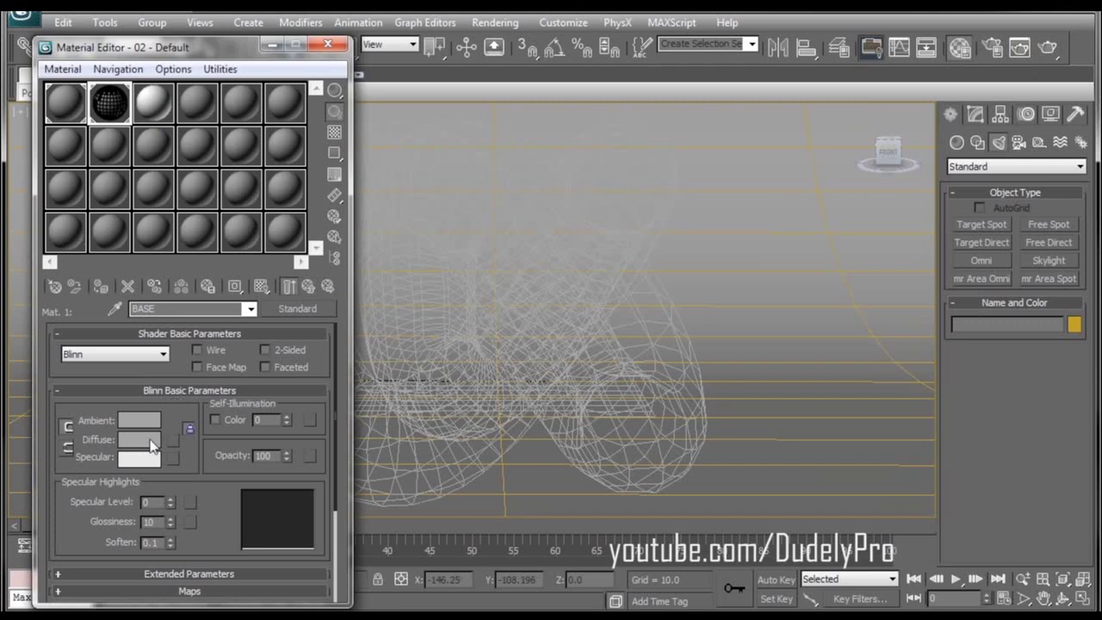
{"action": "left_click", "coordinate": [173, 440]}
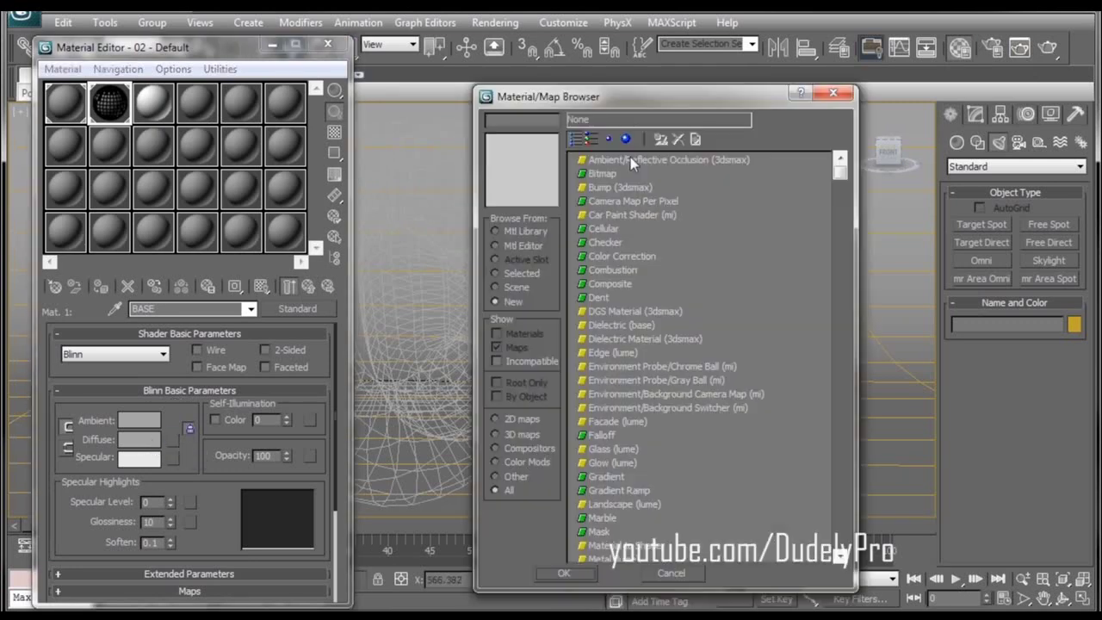
{"action": "left_click", "coordinate": [629, 158]}
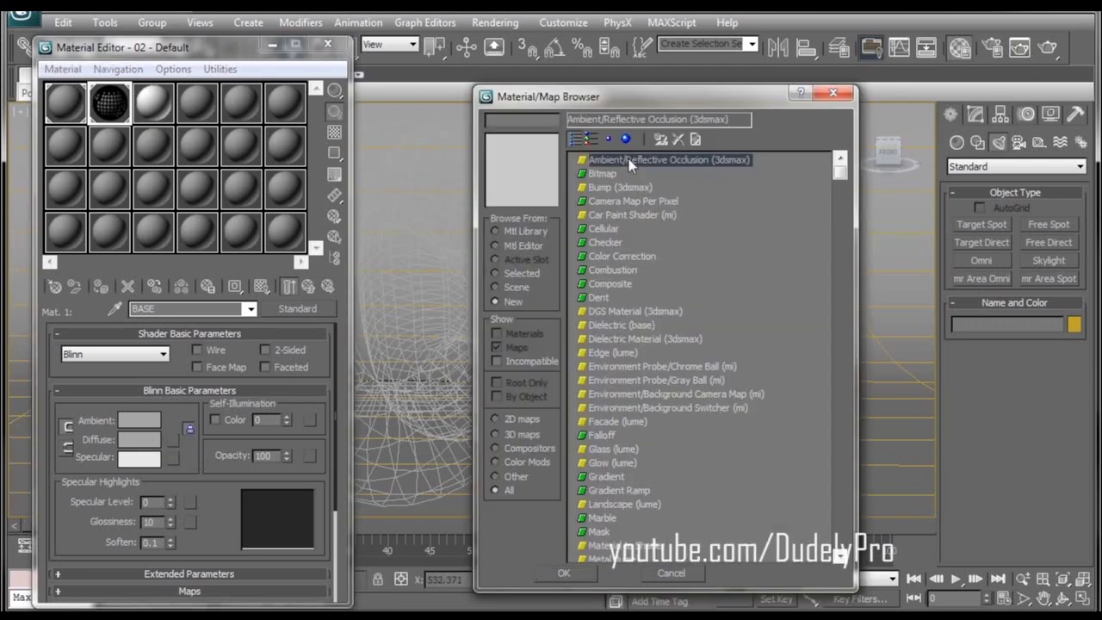
{"action": "left_click", "coordinate": [565, 574]}
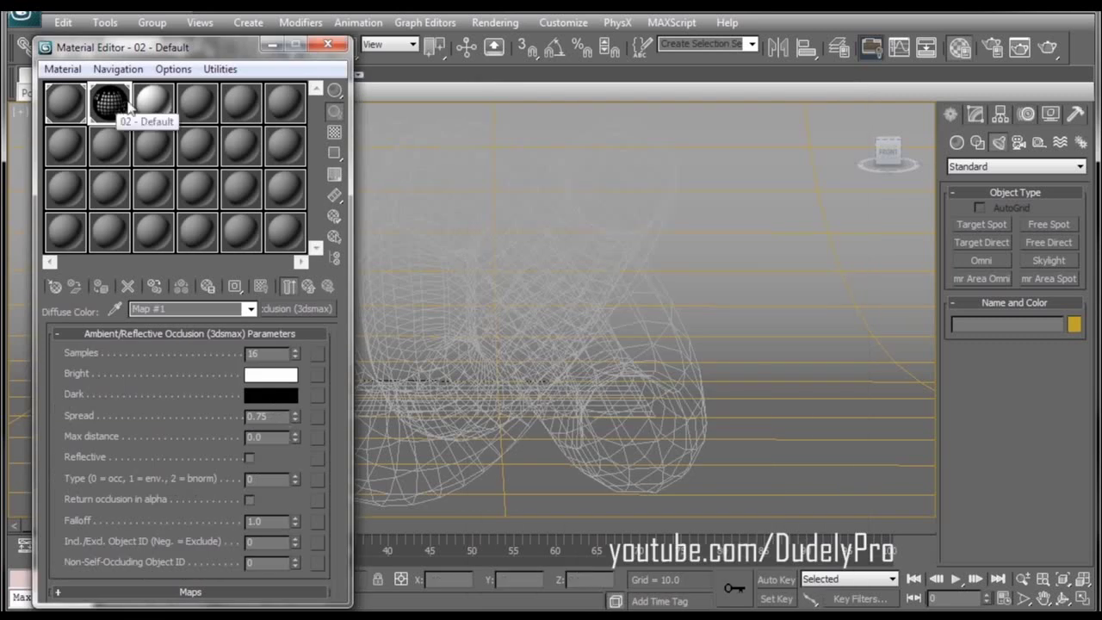
- Assign the white 03 - Default material to the curved backdrop plane
{"action": "left_click", "coordinate": [166, 112]}
{"action": "left_click_drag", "start_coordinate": [161, 109], "coordinate": [733, 225]}
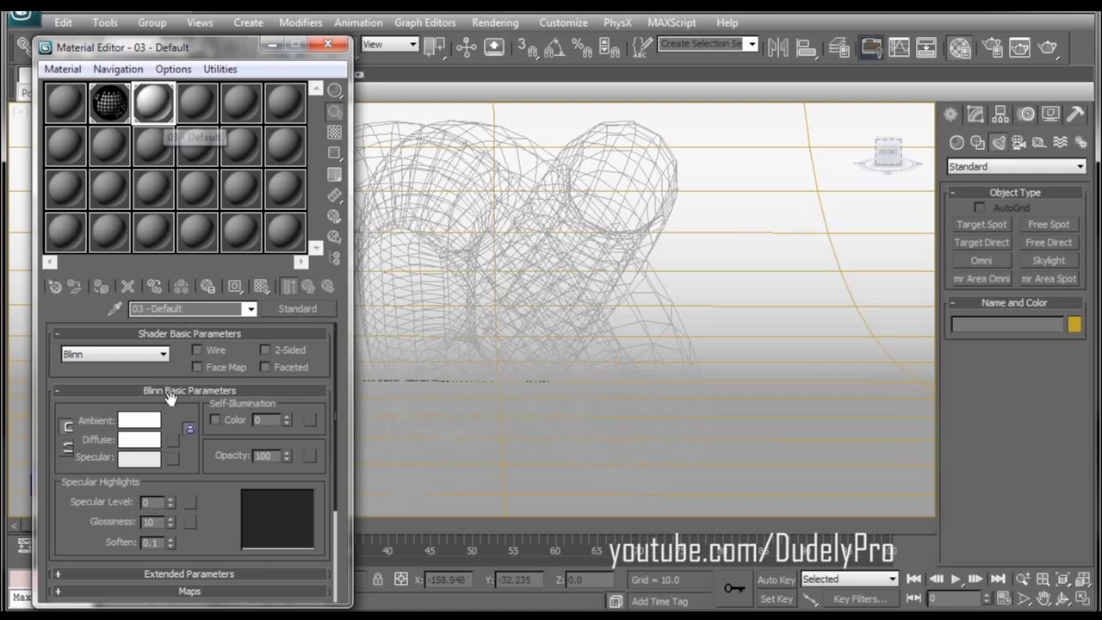
- Add an Ambient/Reflective Occlusion (3dsmax) map to the 03 - Default material's diffuse color and test-render the Perspective view
{"action": "left_click", "coordinate": [173, 440]}
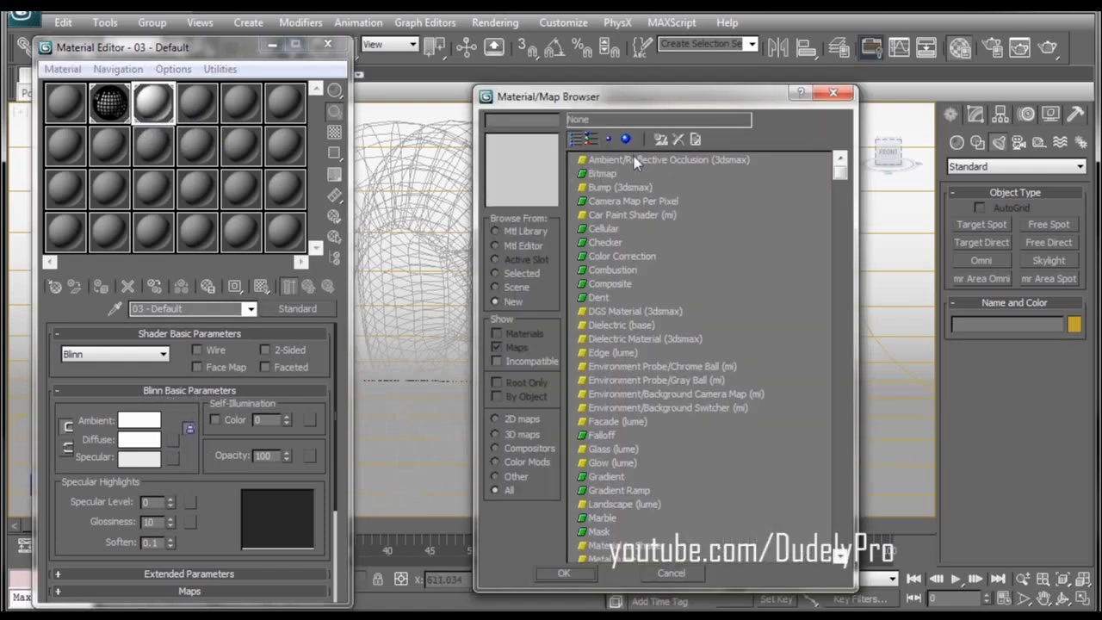
{"action": "left_click", "coordinate": [634, 159]}
{"action": "left_click", "coordinate": [581, 570]}
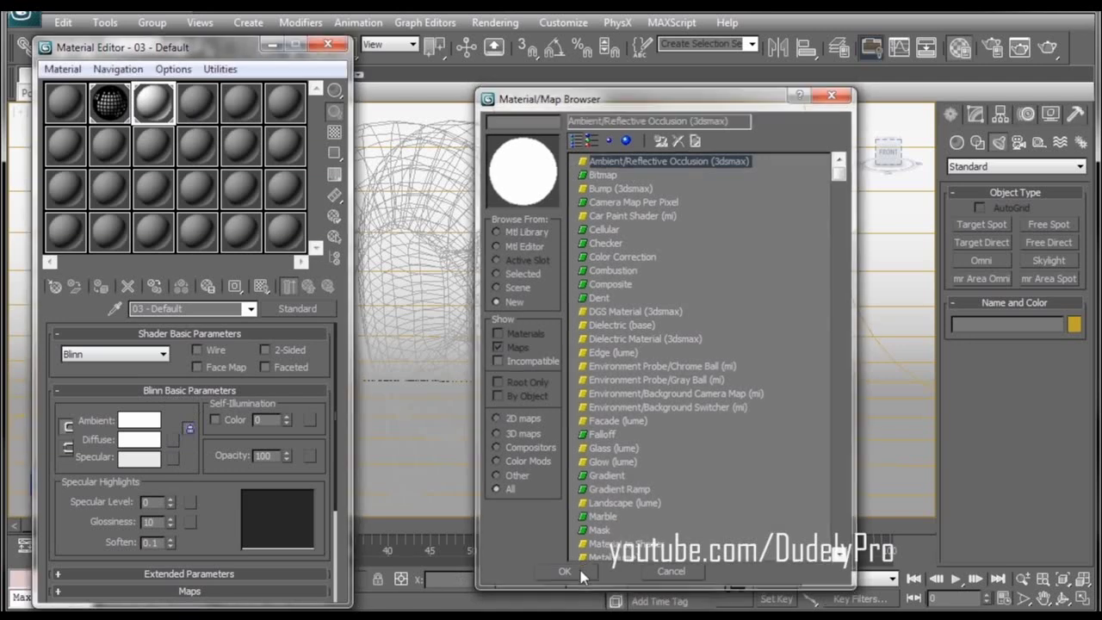
{"action": "left_click", "coordinate": [1038, 53]}
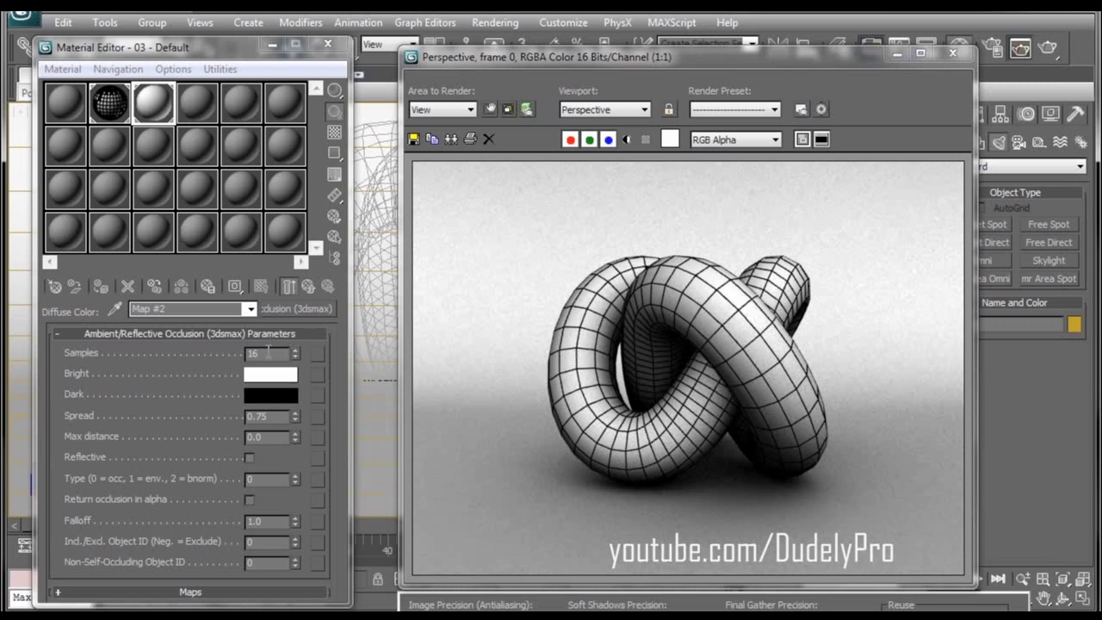
- Increase the occlusion samples in the 03 - Default material, set those of the BASE diffuse map to 256, and render the Perspective view
{"action": "left_click", "coordinate": [171, 354]}
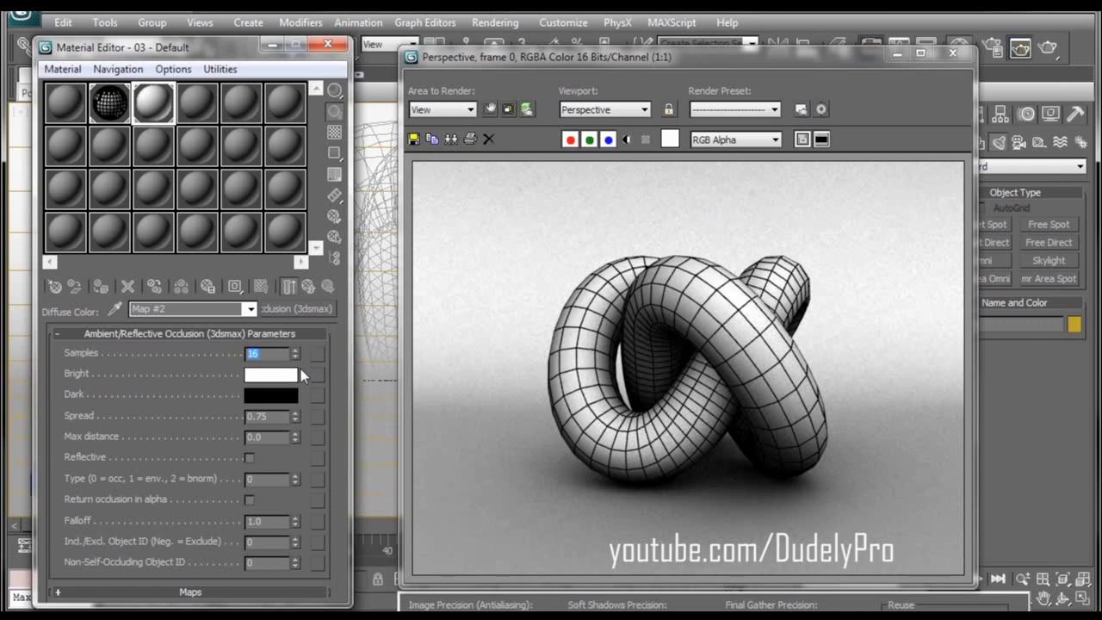
{"action": "type", "text": "25"}
{"action": "left_click", "coordinate": [122, 115]}
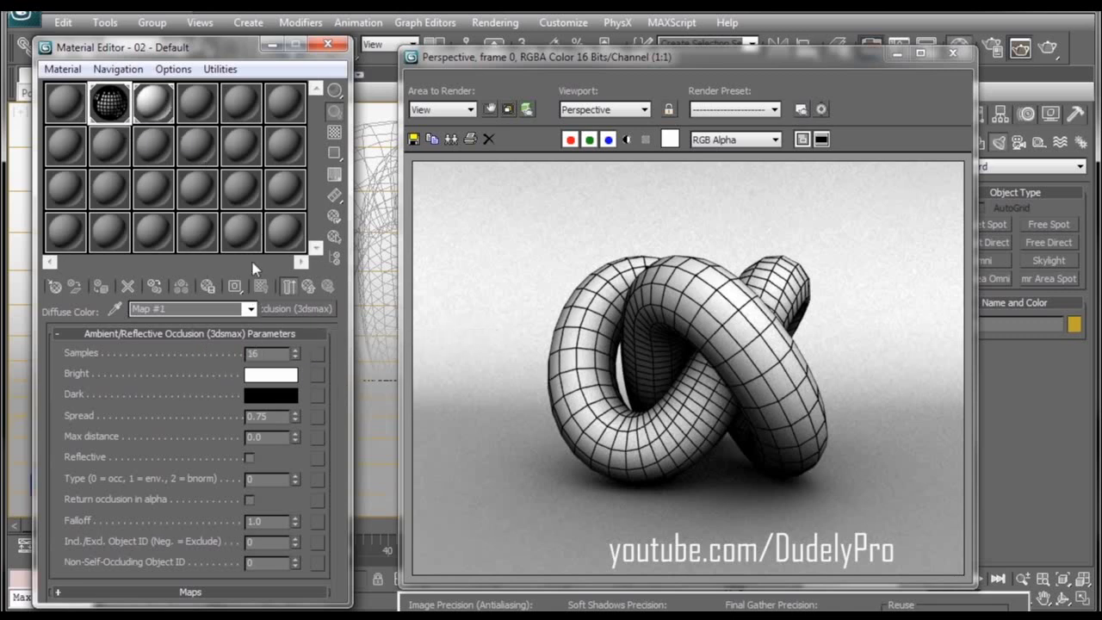
{"action": "double_click", "coordinate": [276, 349]}
{"action": "type", "text": "256"}
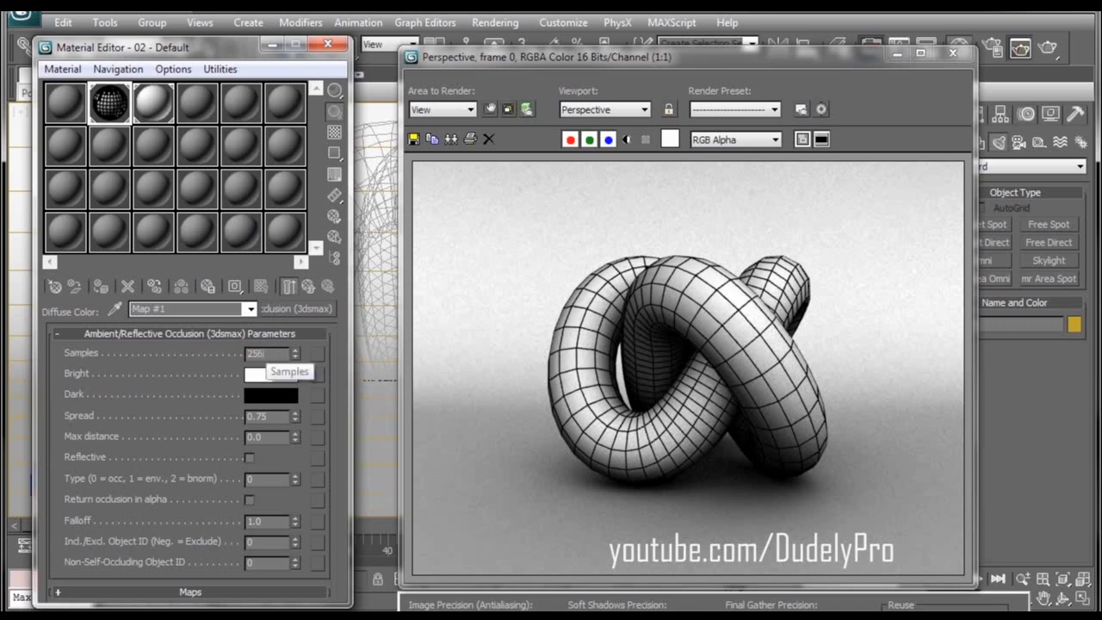
{"action": "key", "text": "shift+q"}
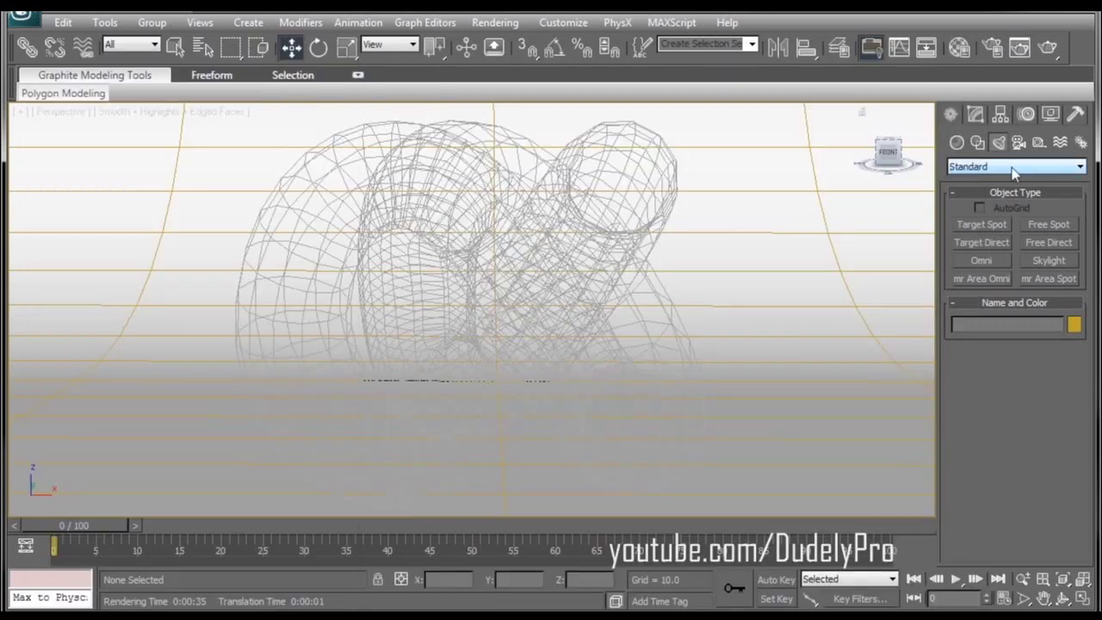
- Create a standard mr Area Omni light with its shadows off on the backdrop floor near the torus knot
{"action": "left_click", "coordinate": [1016, 166]}
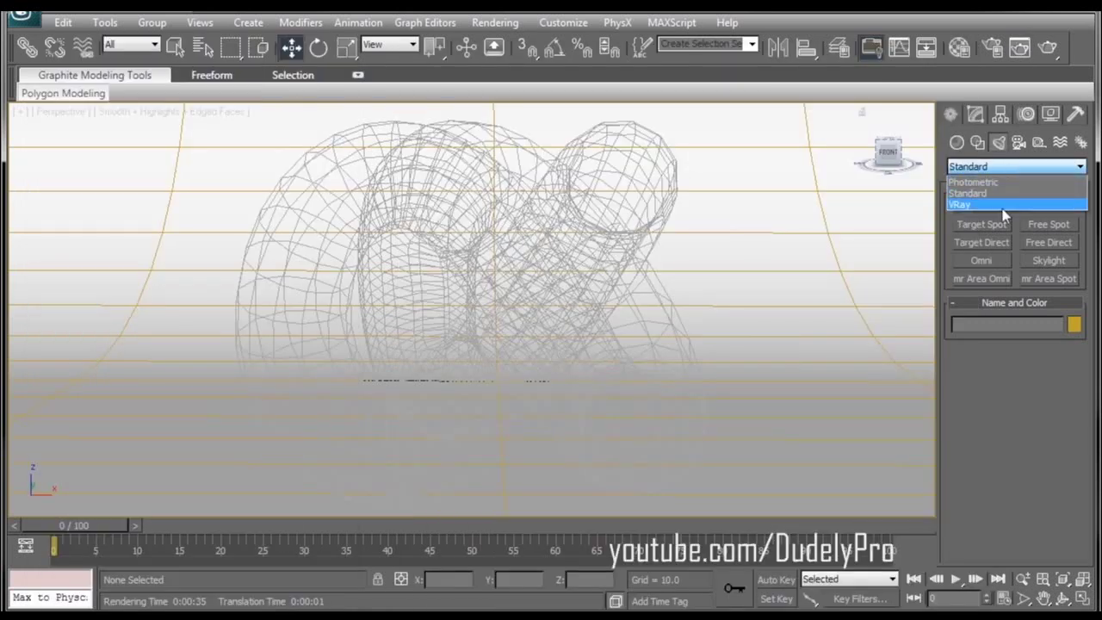
{"action": "left_click", "coordinate": [996, 192]}
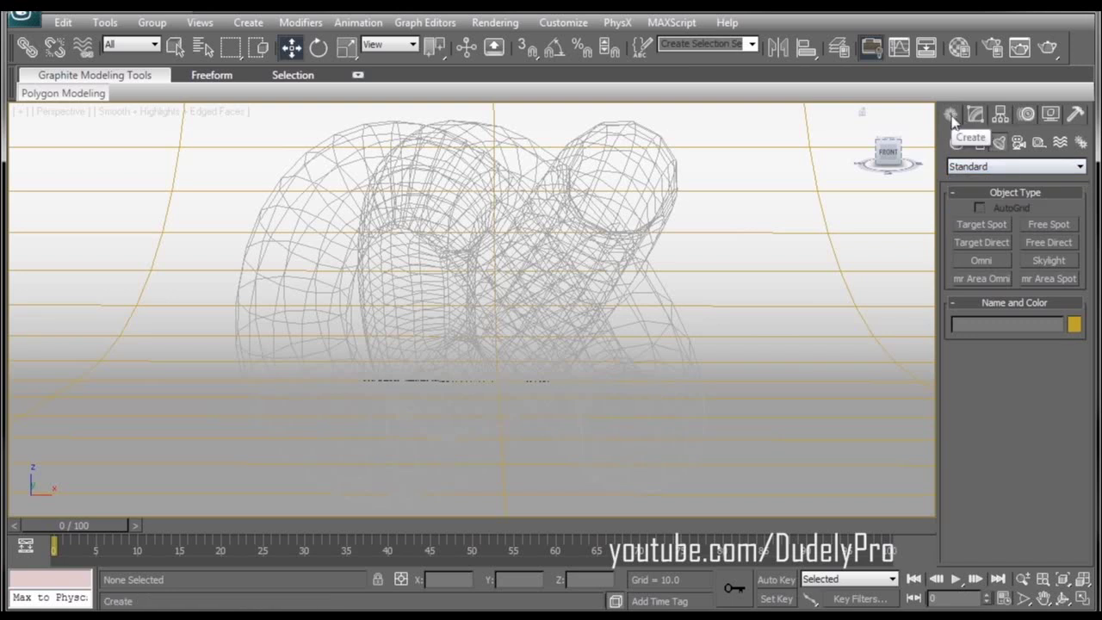
{"action": "left_click", "coordinate": [984, 280]}
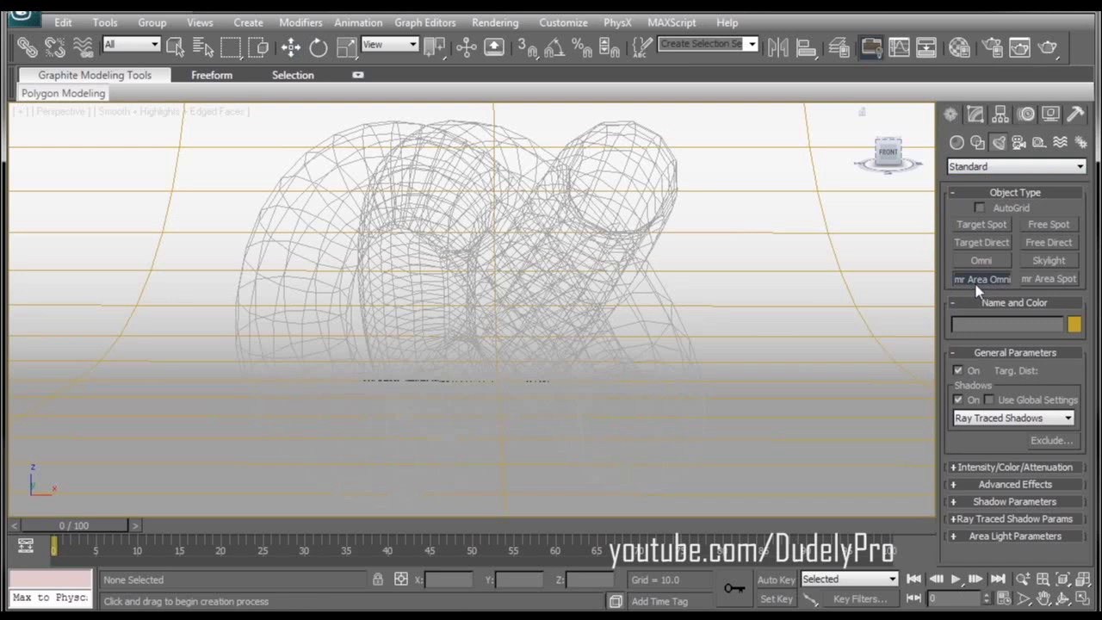
{"action": "left_click", "coordinate": [960, 284]}
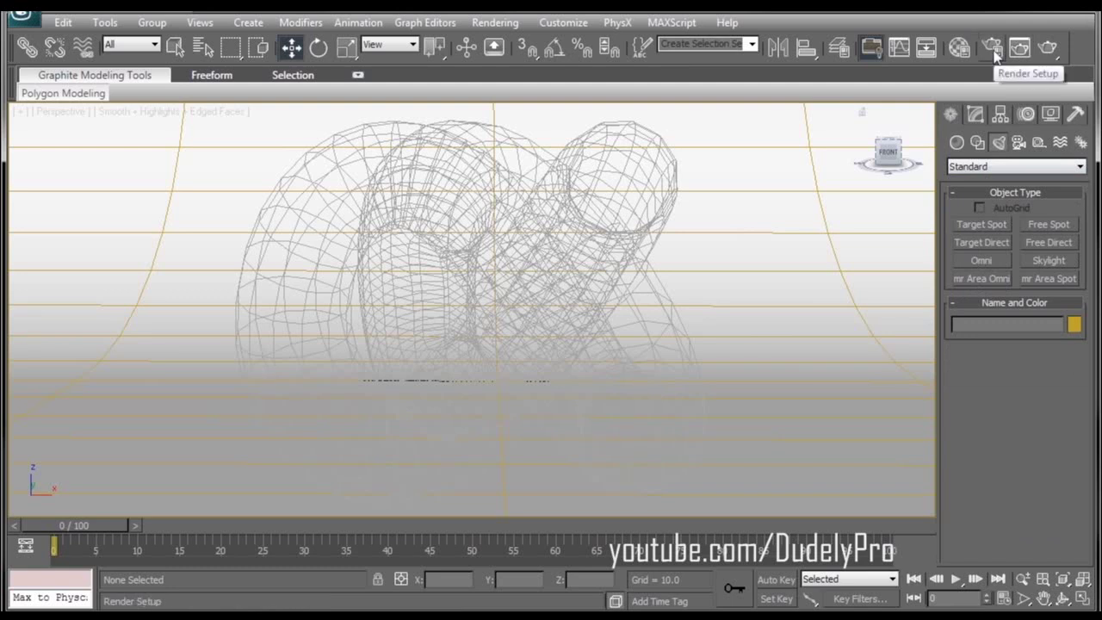
{"action": "left_click", "coordinate": [982, 278]}
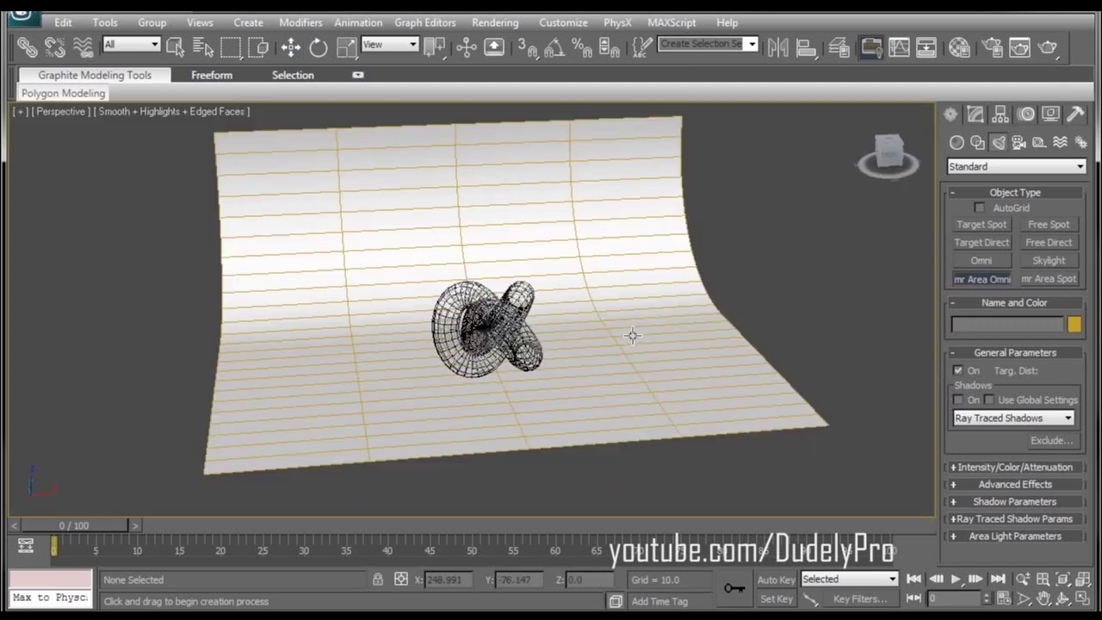
{"action": "left_click", "coordinate": [588, 389]}
{"action": "right_click", "coordinate": [637, 377]}
- Raise the area omni light above the floor and move it in front of the torus knot, to about X 126, Y -338, Z 106
{"action": "left_click_drag", "start_coordinate": [592, 339], "coordinate": [592, 280]}
{"action": "middle_click_drag", "start_coordinate": [640, 323], "coordinate": [517, 361], "text": "alt"}
{"action": "left_click_drag", "start_coordinate": [481, 392], "coordinate": [403, 435]}
{"action": "middle_click_drag", "start_coordinate": [452, 409], "coordinate": [593, 385], "text": "alt"}
{"action": "scroll", "coordinate": [547, 386], "scroll_direction": "up", "scroll_amount": 2}
- Set the area omni light's decay type to Inverse Square with a decay start of about 139.5
{"action": "left_click", "coordinate": [975, 114]}
{"action": "scroll", "coordinate": [1012, 394], "scroll_direction": "down", "scroll_amount": 3}
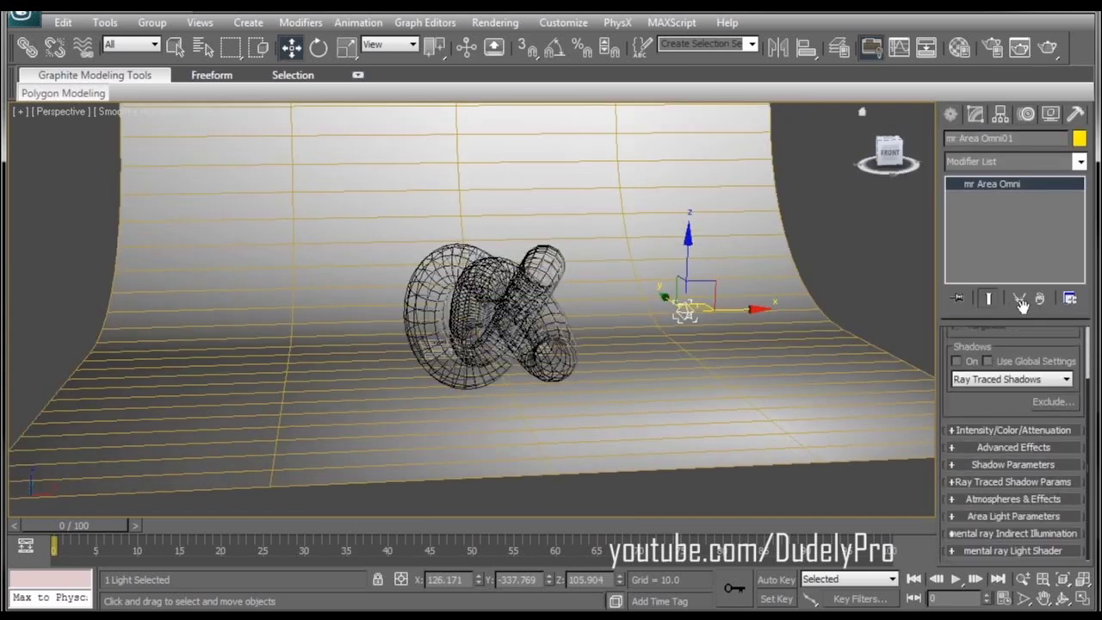
{"action": "left_click", "coordinate": [1009, 376]}
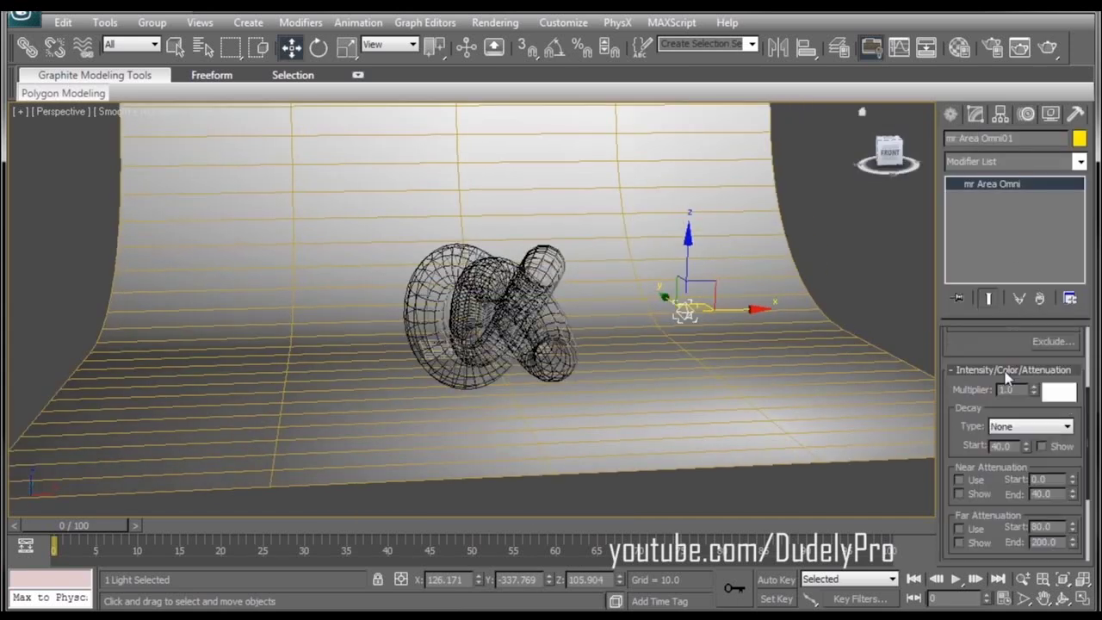
{"action": "left_click", "coordinate": [1015, 429]}
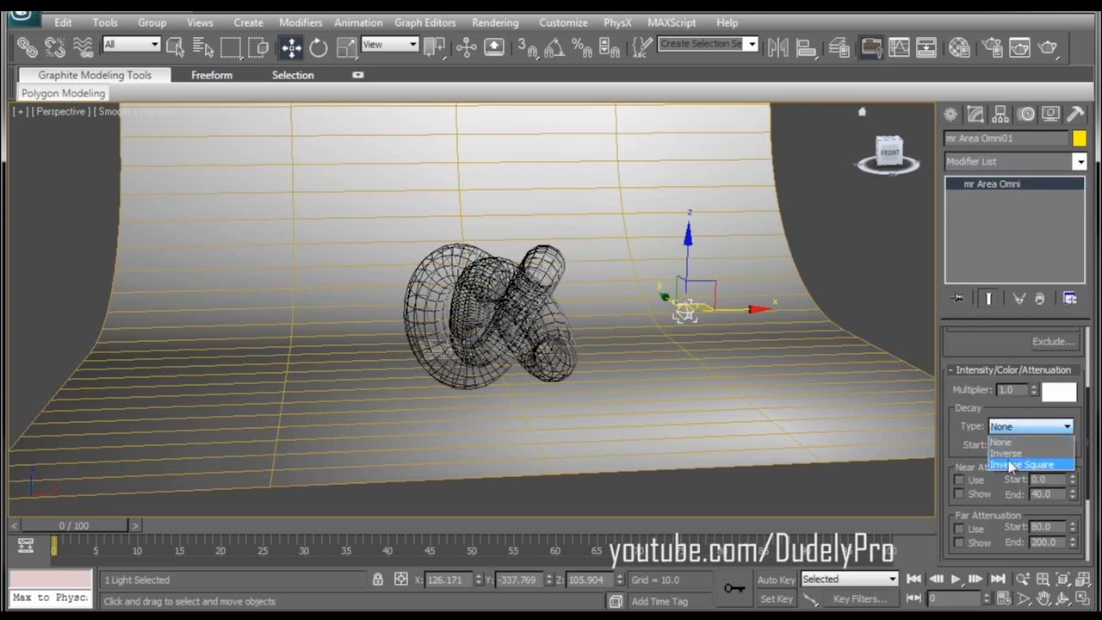
{"action": "left_click", "coordinate": [1008, 458]}
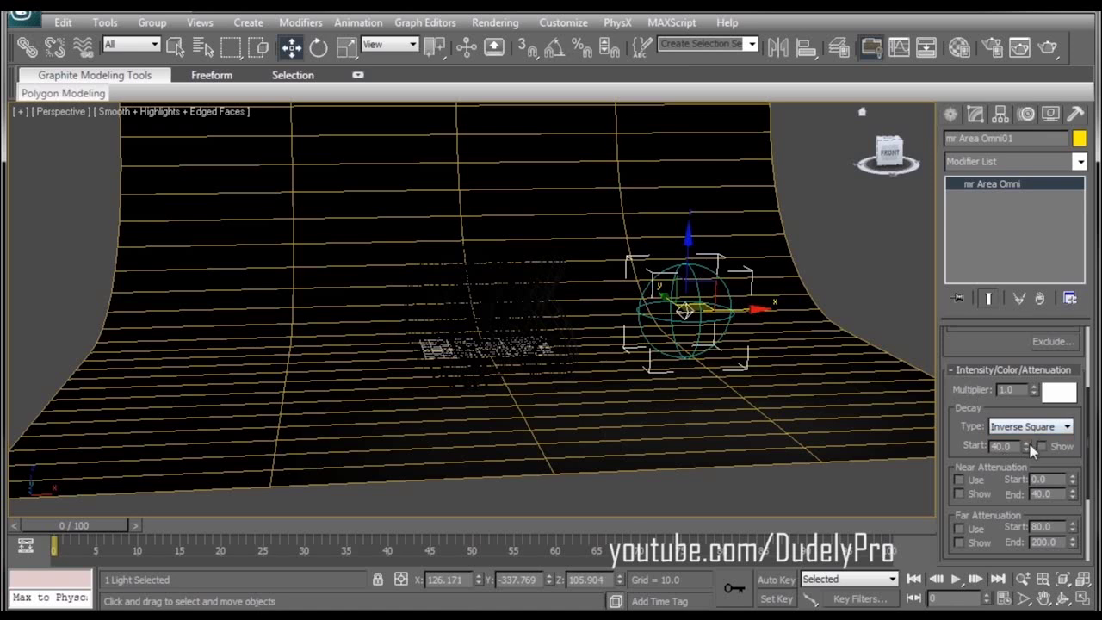
{"action": "left_click_drag", "start_coordinate": [1026, 446], "coordinate": [1026, 431]}
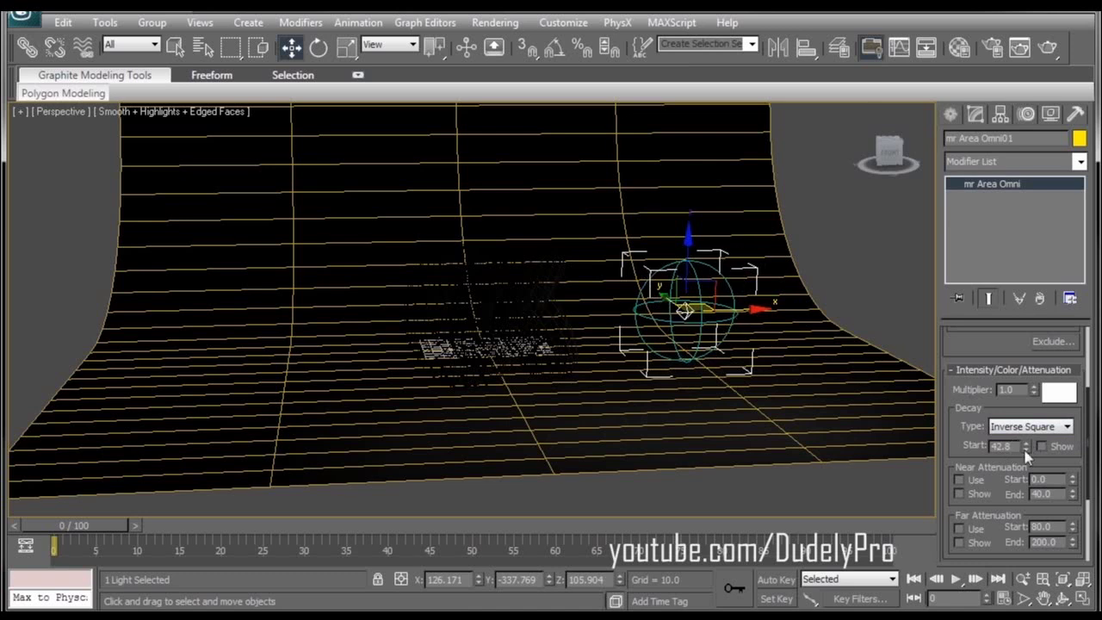
{"action": "left_click_drag", "start_coordinate": [1025, 452], "coordinate": [1025, 443]}
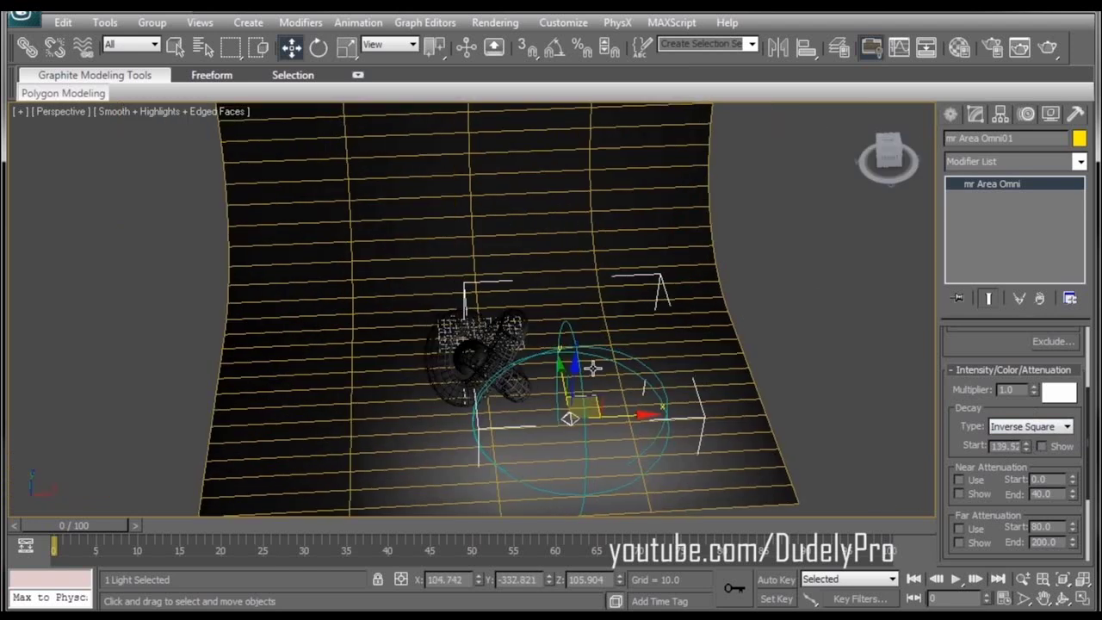
- Clone the area omni light as a copy and place it high behind the torus knot at about X -131, Y -59, Z 229
{"action": "middle_click_drag", "start_coordinate": [592, 369], "coordinate": [593, 388], "text": "alt"}
{"action": "mouse_move", "coordinate": [592, 390]}
{"action": "left_mouse_down", "text": "shift"}
{"action": "mouse_move", "coordinate": [573, 366]}
{"action": "mouse_move", "coordinate": [456, 301]}
{"action": "mouse_move", "coordinate": [393, 237]}
{"action": "mouse_move", "coordinate": [403, 260]}
{"action": "left_mouse_up", "text": "shift"}
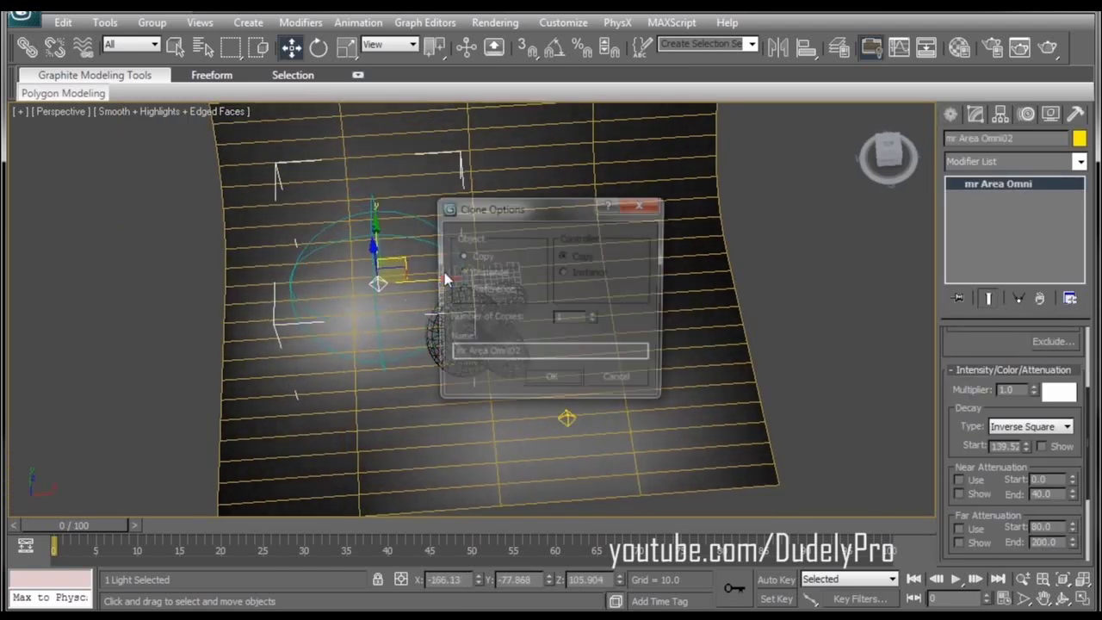
{"action": "left_click", "coordinate": [557, 376]}
{"action": "mouse_move", "coordinate": [557, 330]}
{"action": "middle_mouse_down"}
{"action": "mouse_move", "coordinate": [570, 314]}
{"action": "mouse_move", "coordinate": [575, 248]}
{"action": "middle_mouse_up"}
{"action": "scroll", "coordinate": [569, 315], "scroll_direction": "up", "scroll_amount": 3}
{"action": "scroll", "coordinate": [572, 314], "scroll_direction": "up", "scroll_amount": 3}
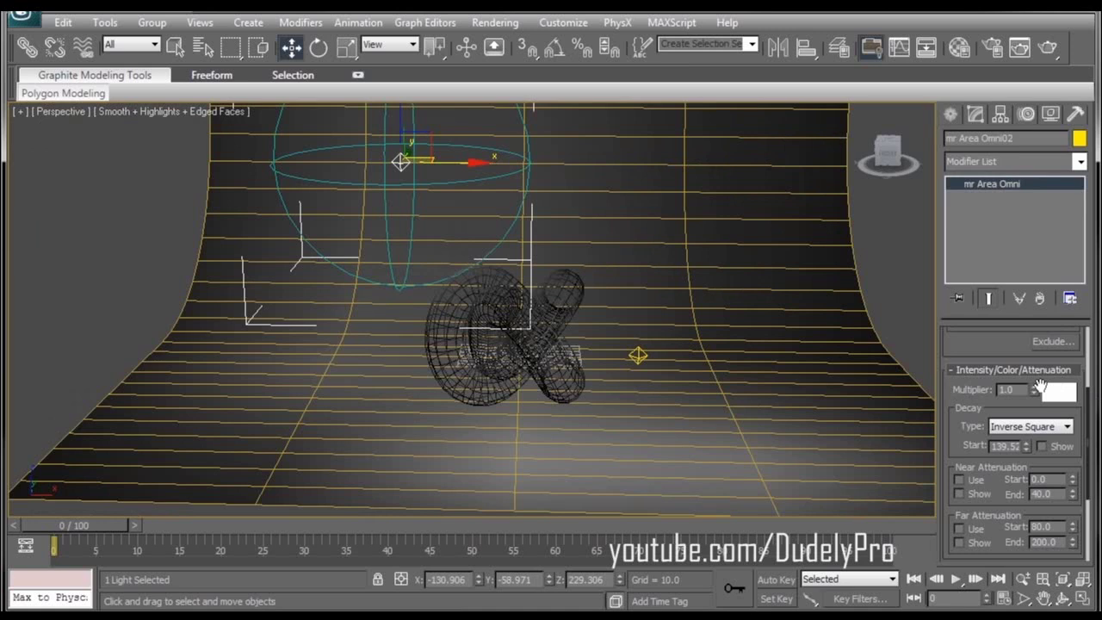
- Set the copied light's multiplier to 1.5 and tint its light color a pale blue
{"action": "double_click", "coordinate": [1023, 389]}
{"action": "type", "text": "1"}
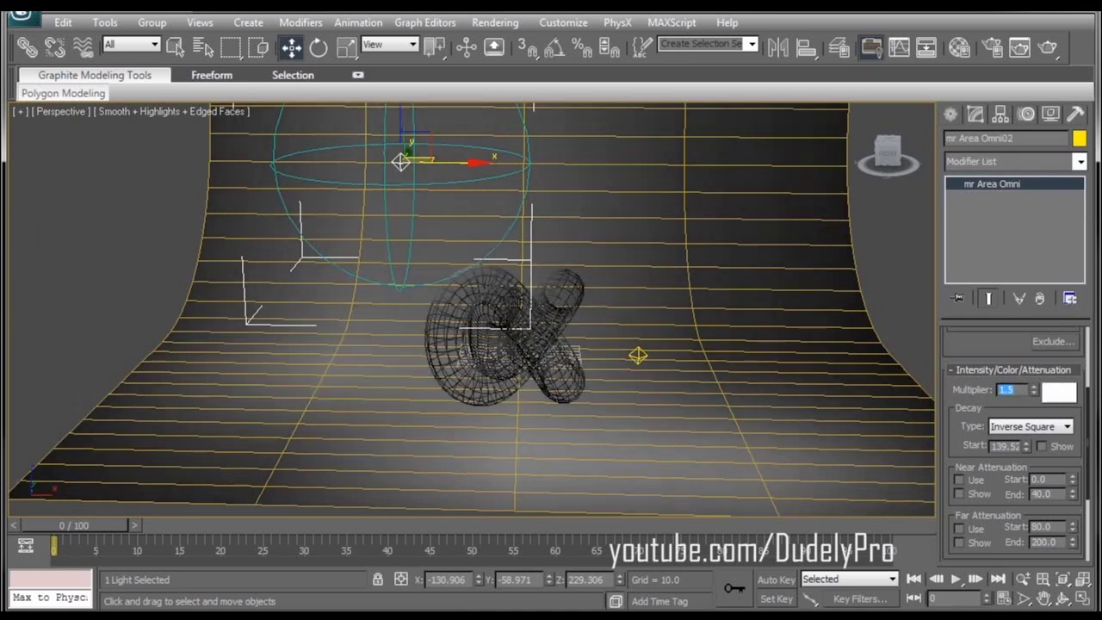
{"action": "scroll", "coordinate": [677, 302], "scroll_direction": "up", "scroll_amount": 5}
{"action": "middle_click_drag", "start_coordinate": [677, 302], "coordinate": [617, 214]}
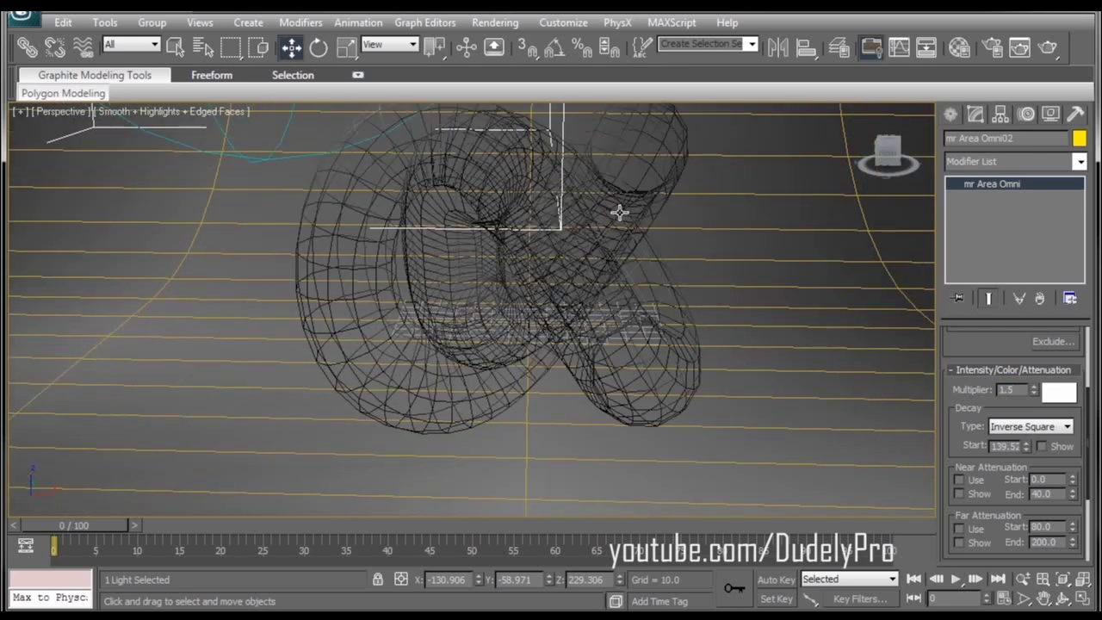
{"action": "scroll", "coordinate": [617, 214], "scroll_direction": "down", "scroll_amount": 5}
{"action": "left_click", "coordinate": [1060, 393]}
{"action": "left_click_drag", "start_coordinate": [411, 140], "coordinate": [384, 142]}
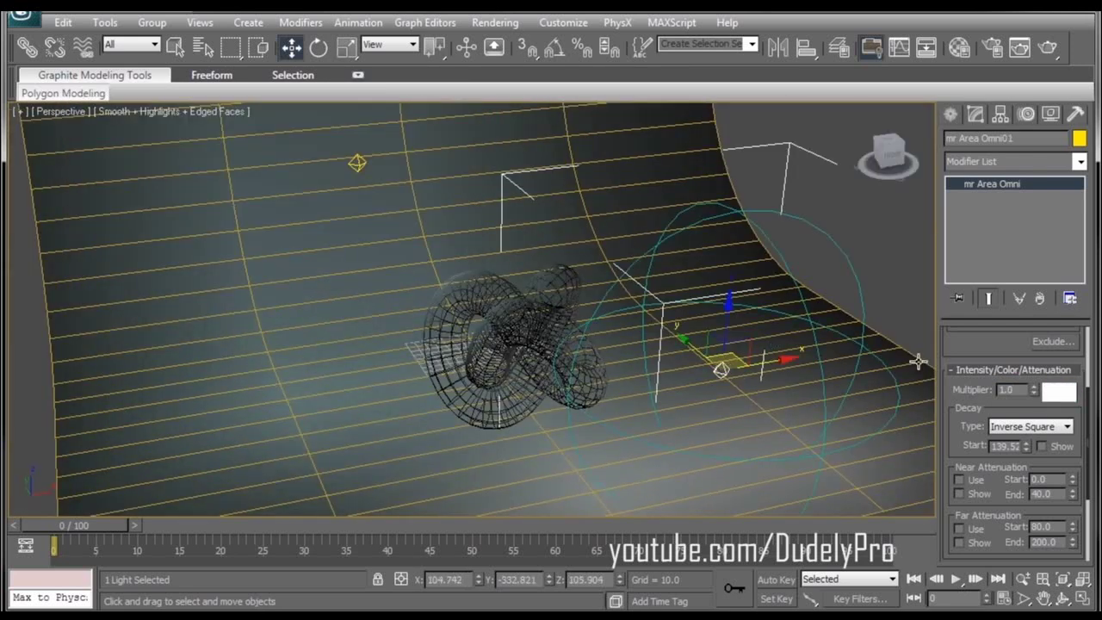
- Tint the light color of the front area omni light a pale warm yellow
{"action": "left_click", "coordinate": [1061, 393]}
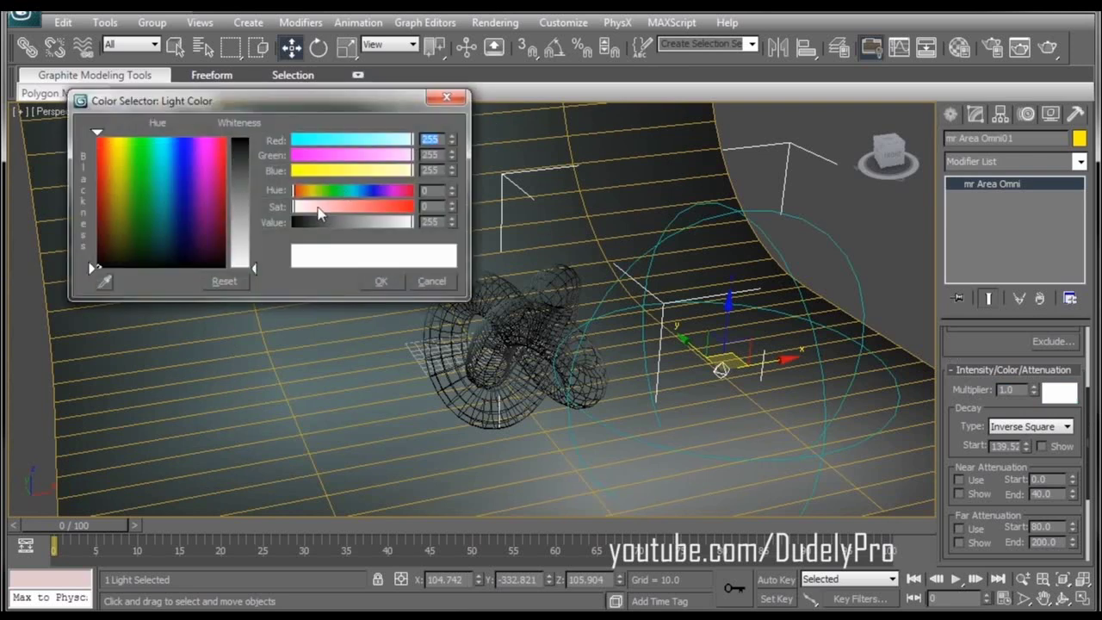
{"action": "left_click_drag", "start_coordinate": [301, 190], "coordinate": [311, 208]}
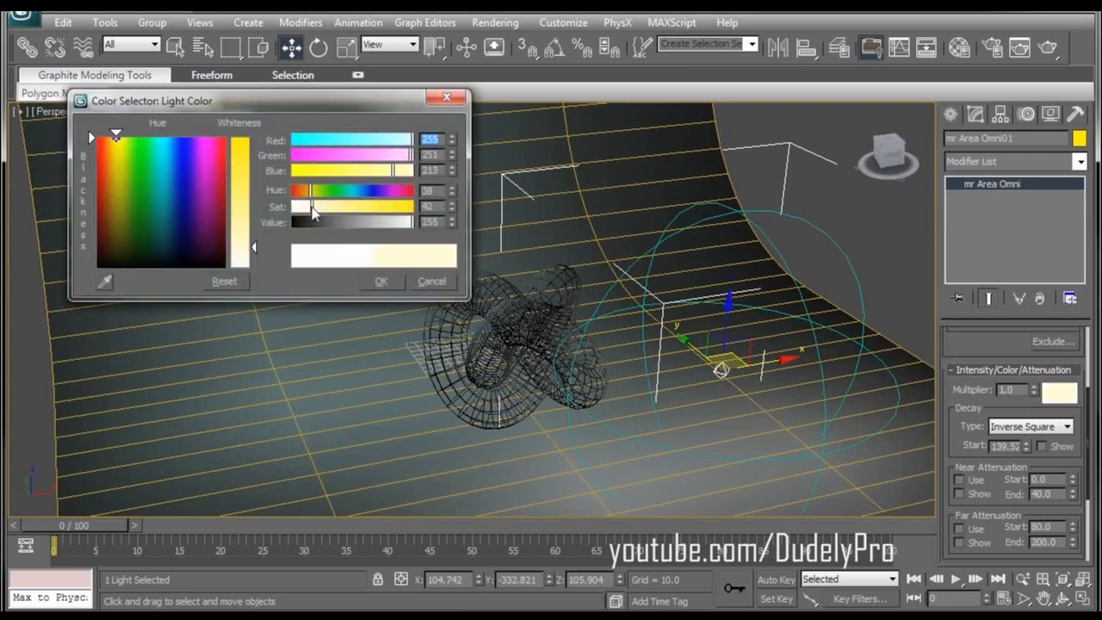
{"action": "left_click", "coordinate": [314, 189]}
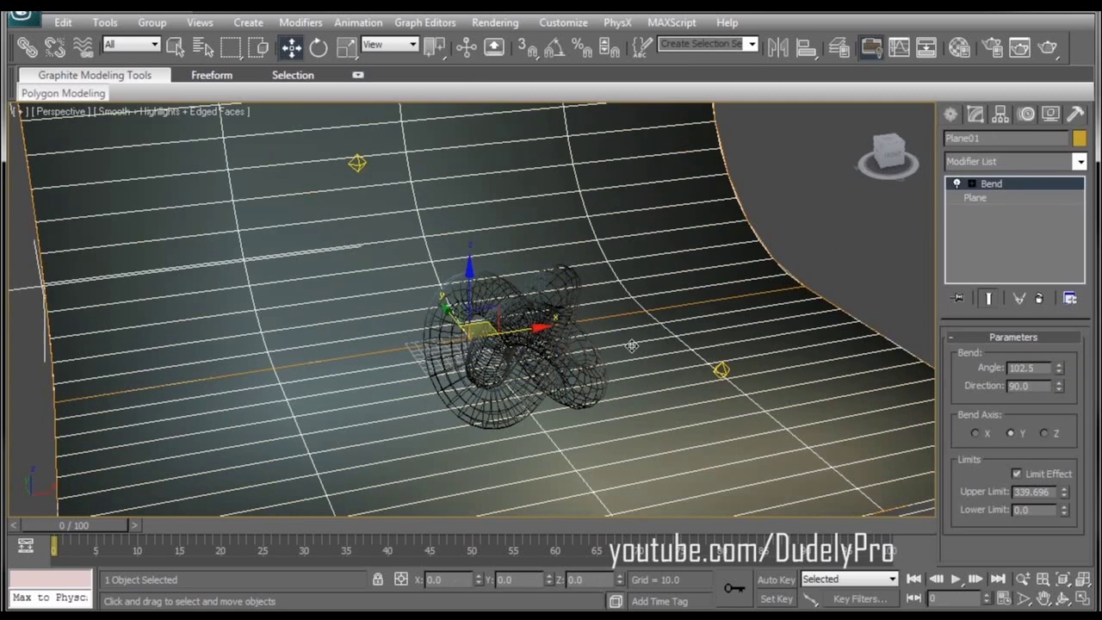
- Frame the torus knot from the front and render the Perspective view with the two tinted area lights
{"action": "key", "text": "z"}
{"action": "scroll", "coordinate": [620, 352], "scroll_direction": "up", "scroll_amount": 4}
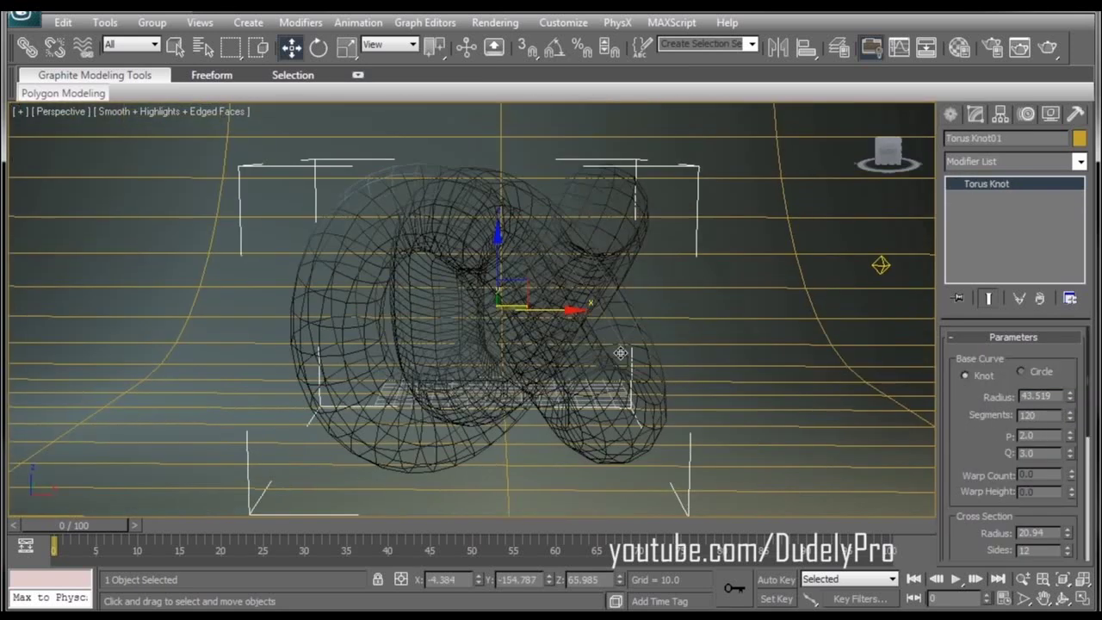
{"action": "left_click", "coordinate": [1047, 47]}
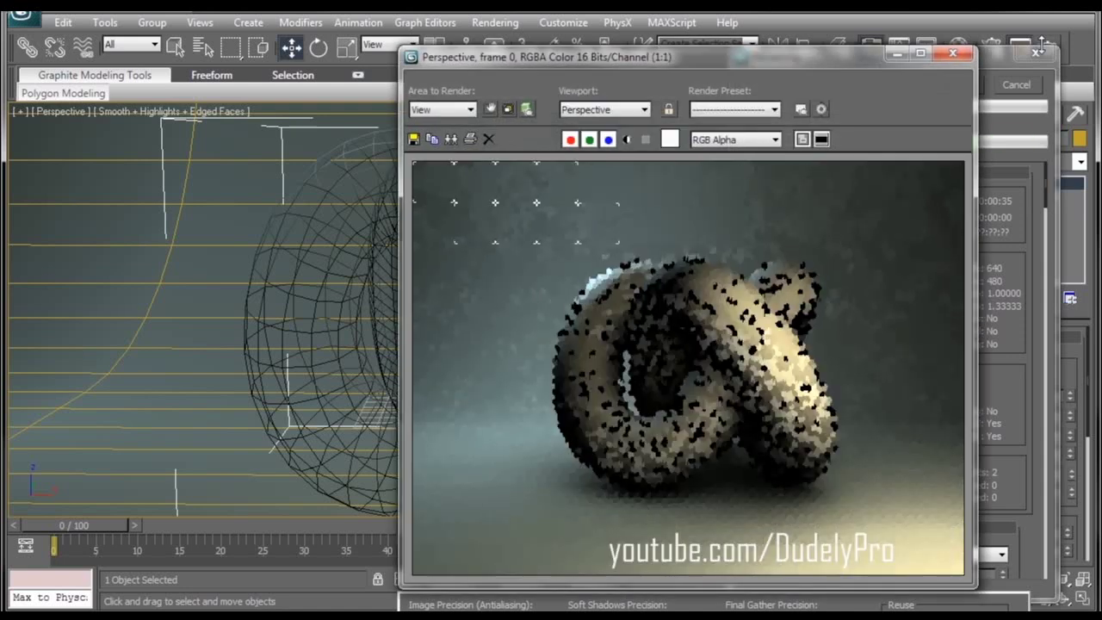